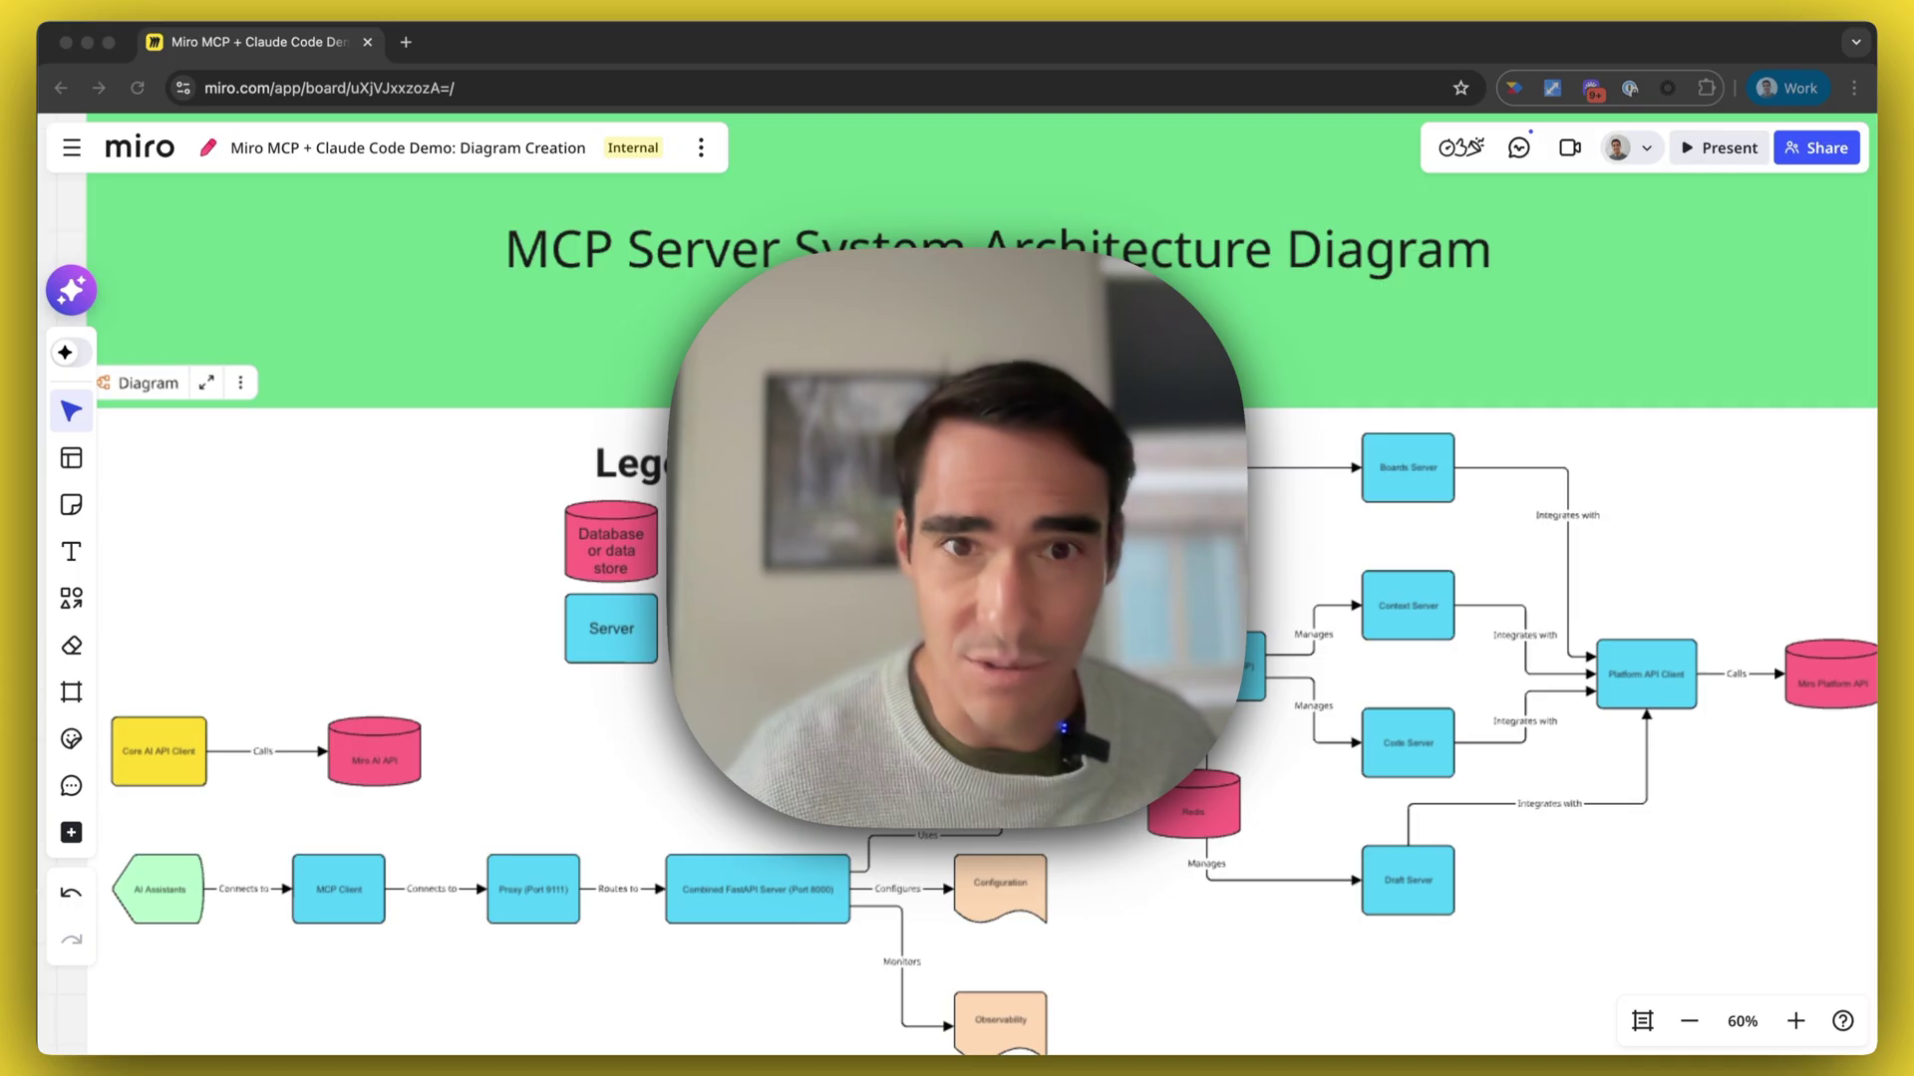
- In Claude Code, run the /miro-mcp:code_explain_on_board prompt from the /mcp suggestions
scroll(739, 554, "left", 2)
scroll(739, 554, "down", 1)
scroll(618, 674, "down", 2)
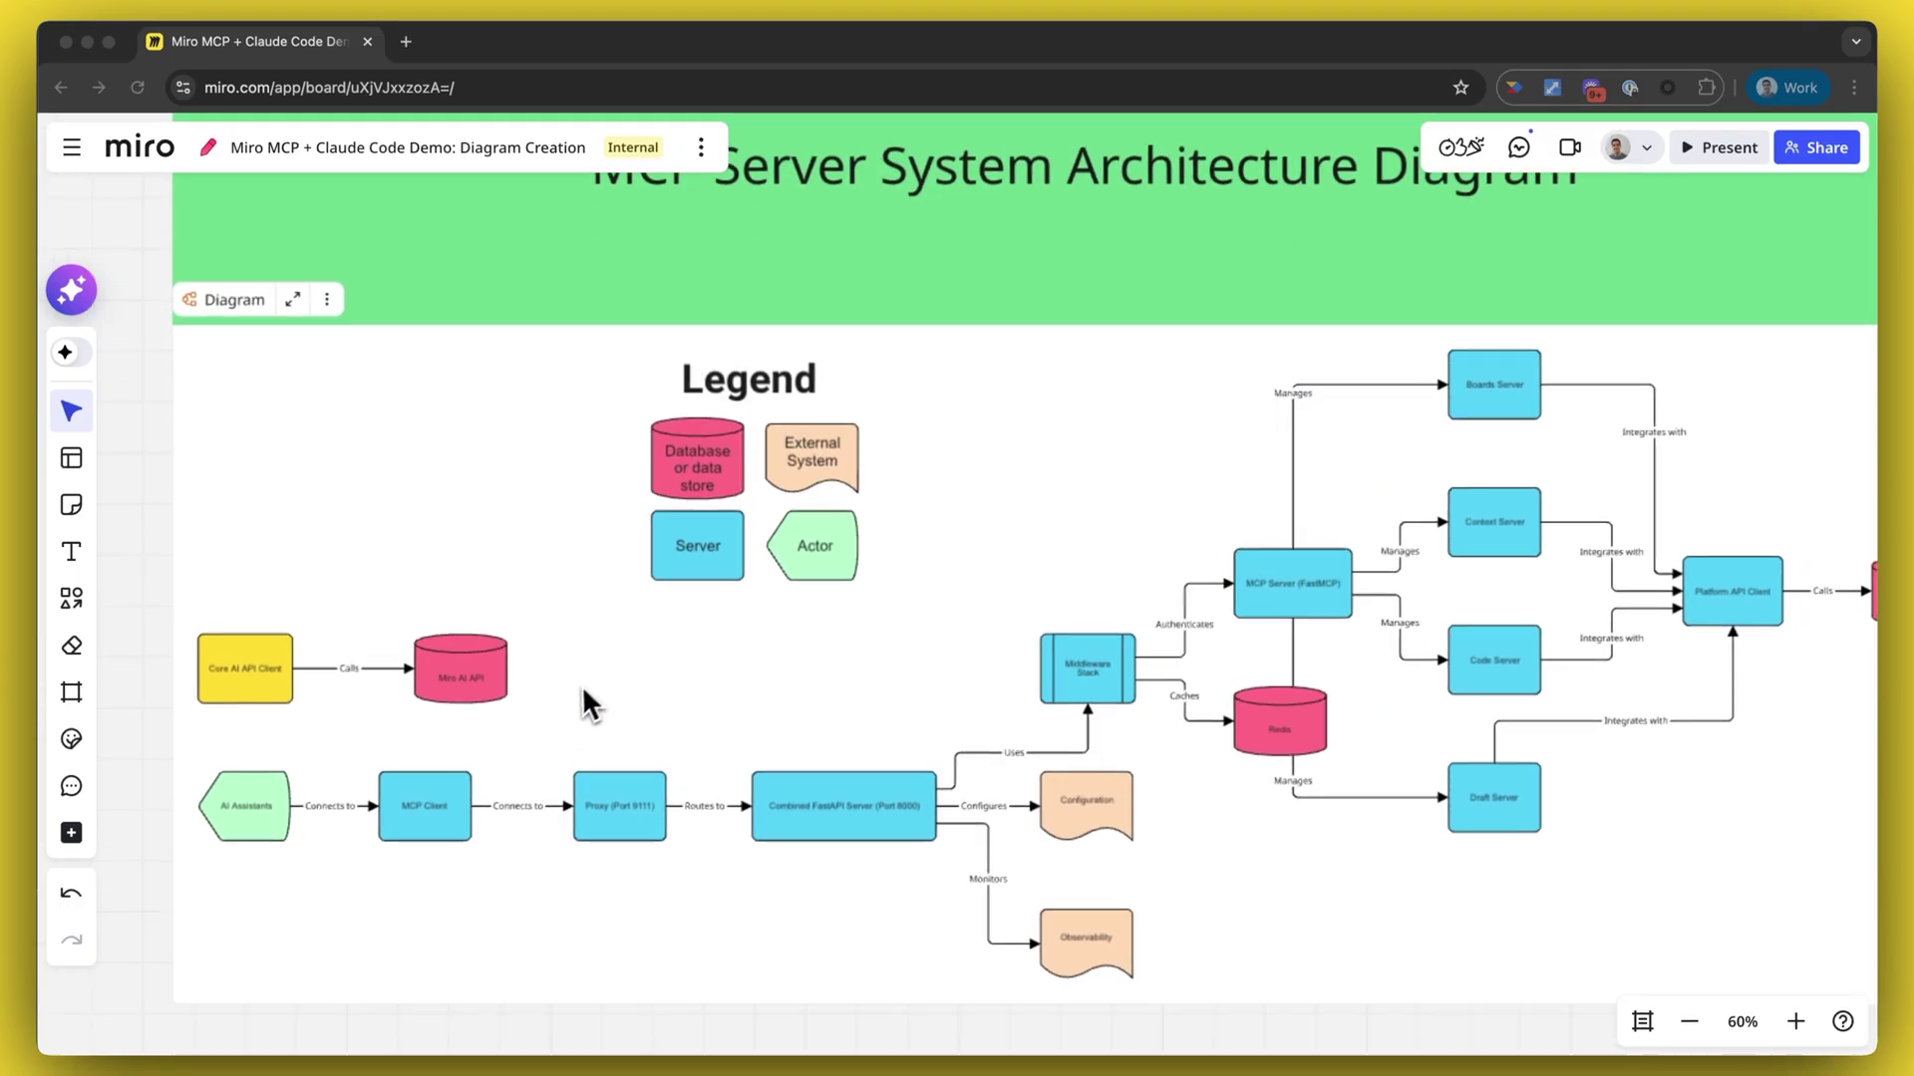
scroll(391, 809, "up", 2)
scroll(429, 809, "down", 3)
scroll(429, 809, "left", 2)
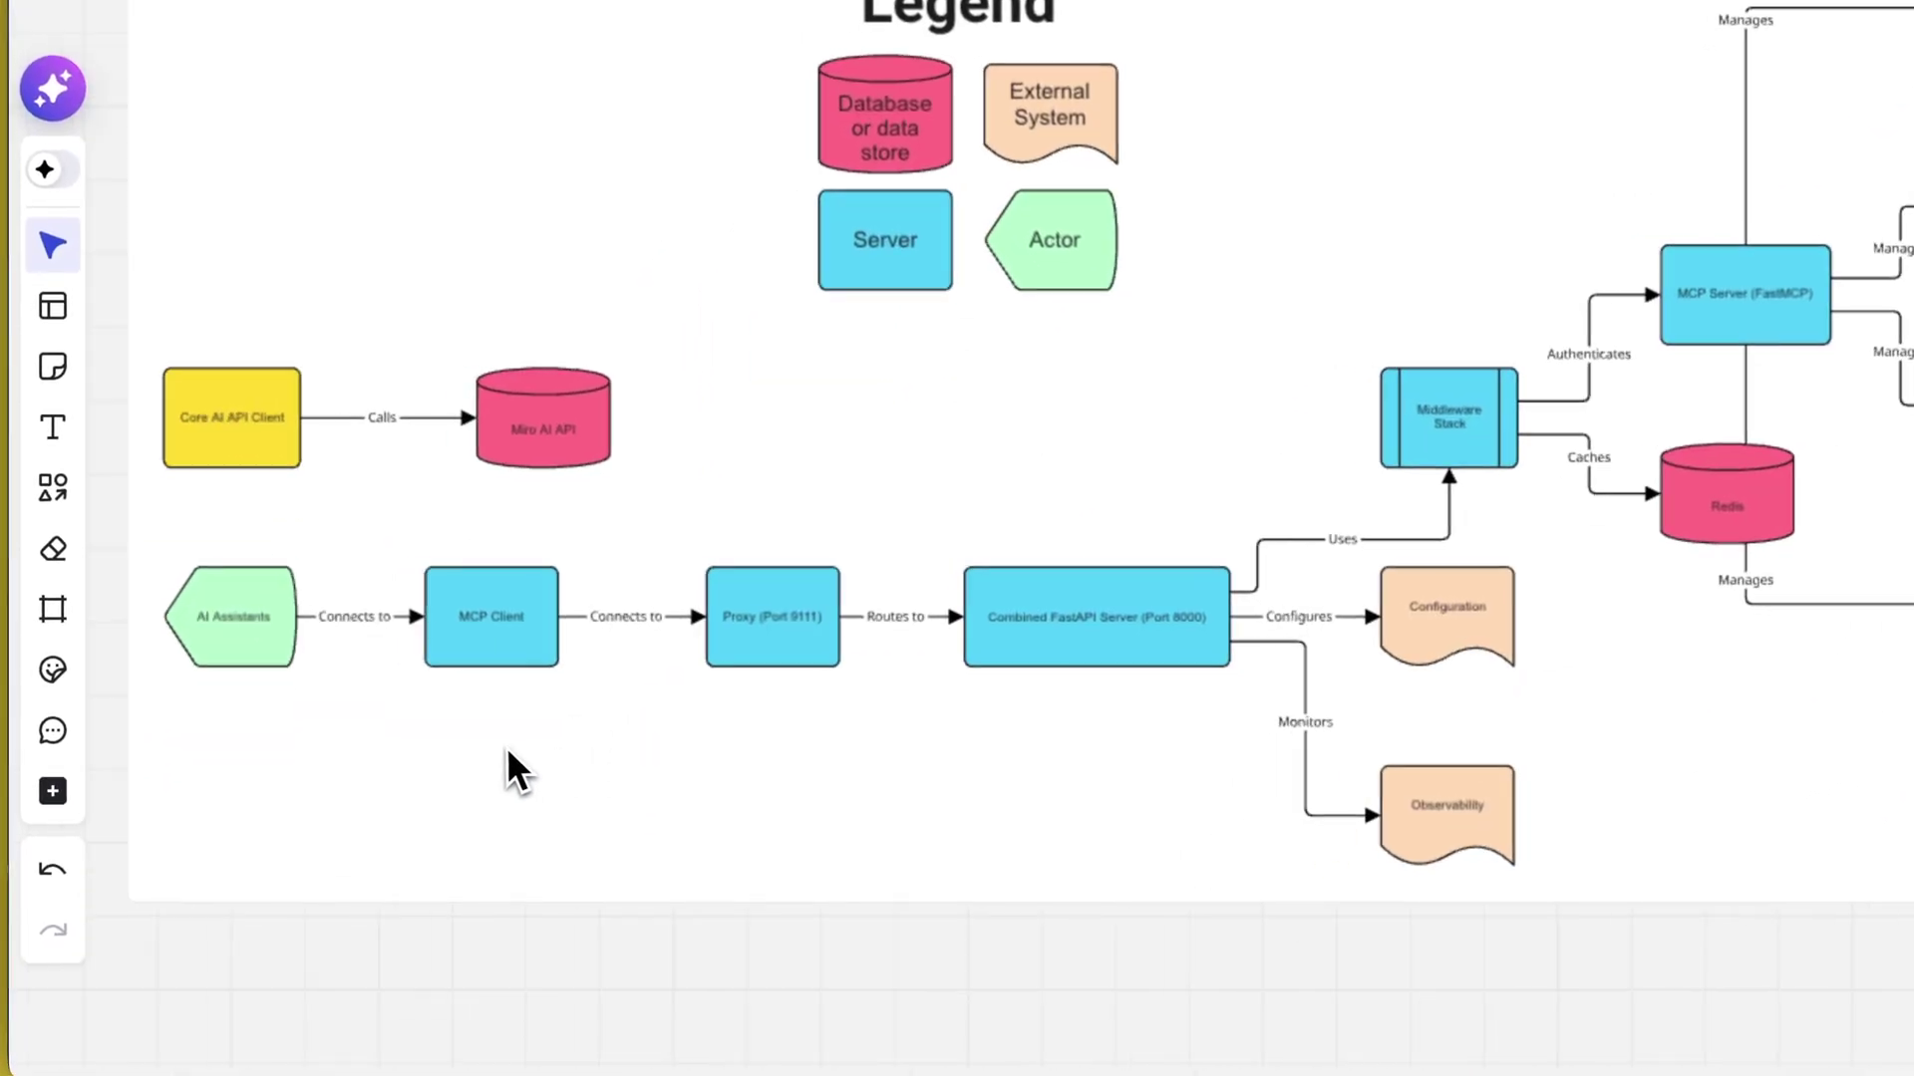
scroll(426, 702, "up", 4)
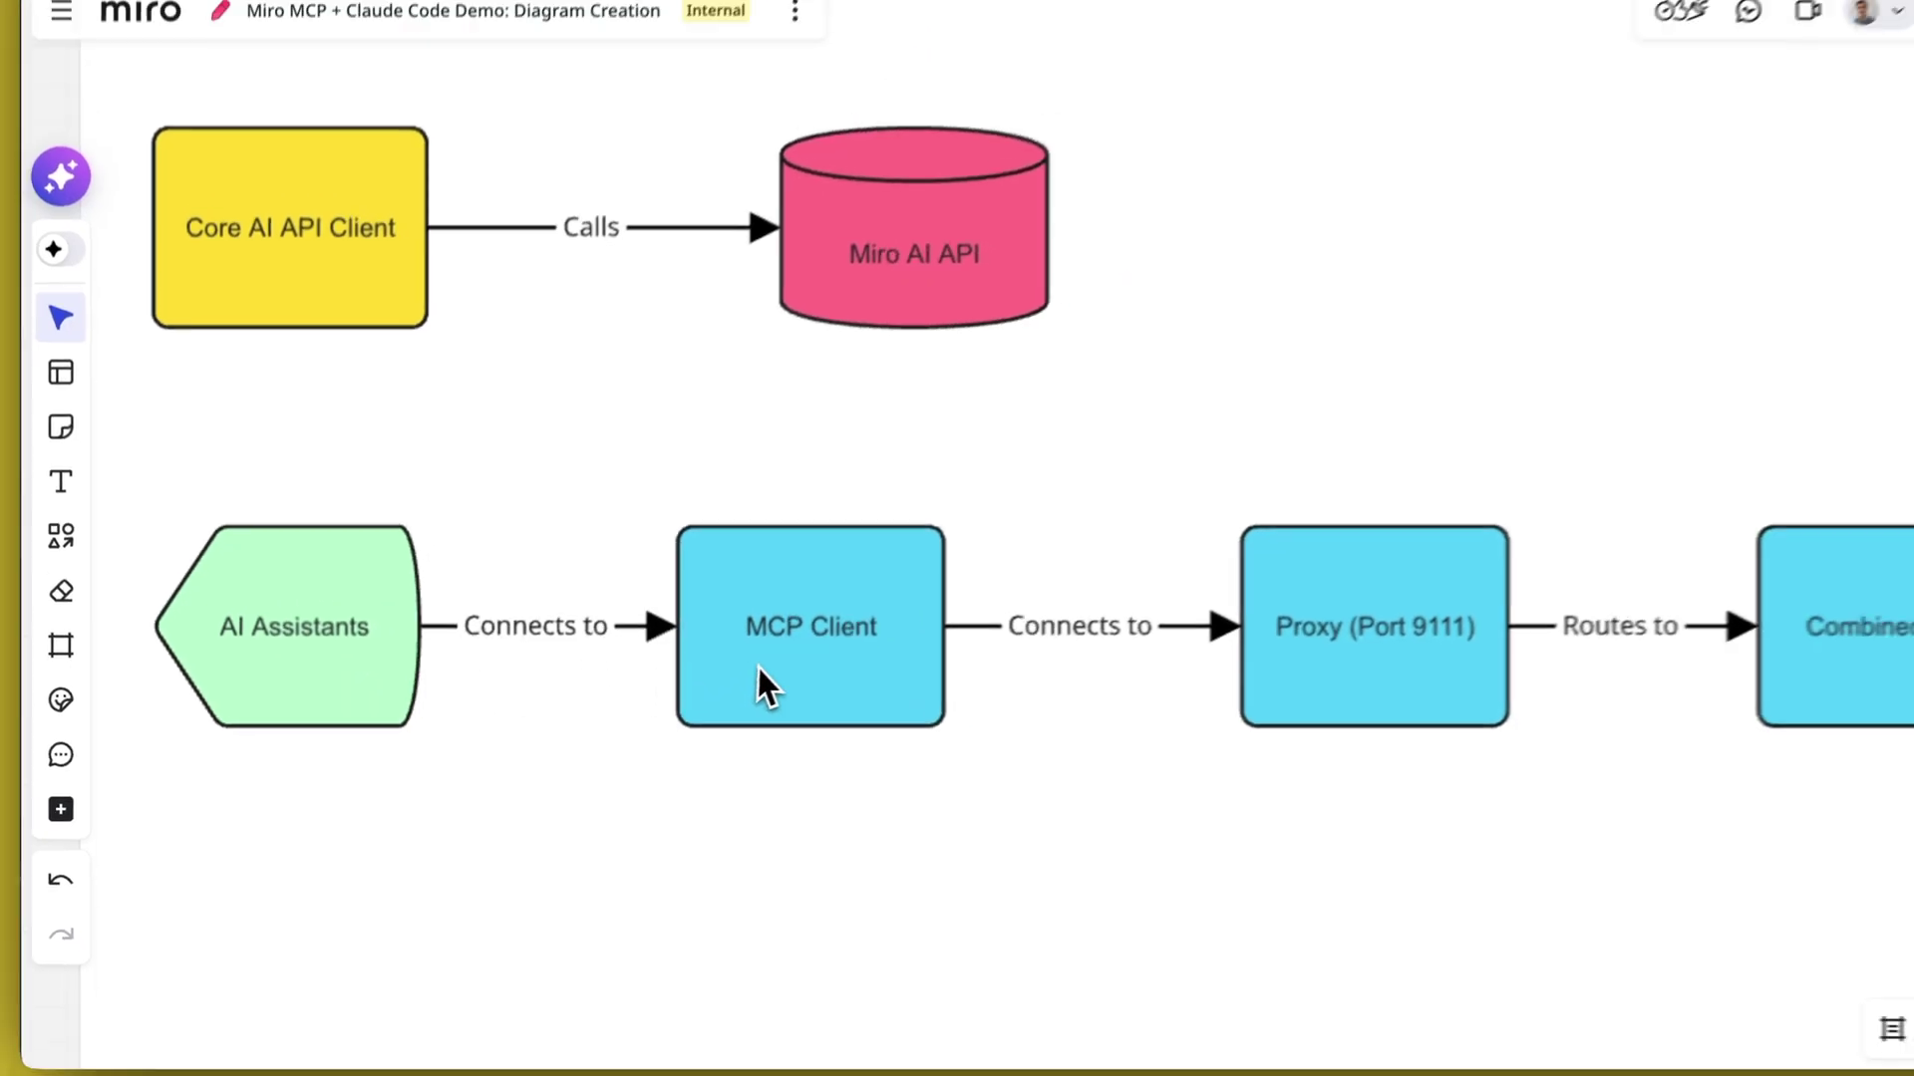
scroll(697, 727, "right", 6)
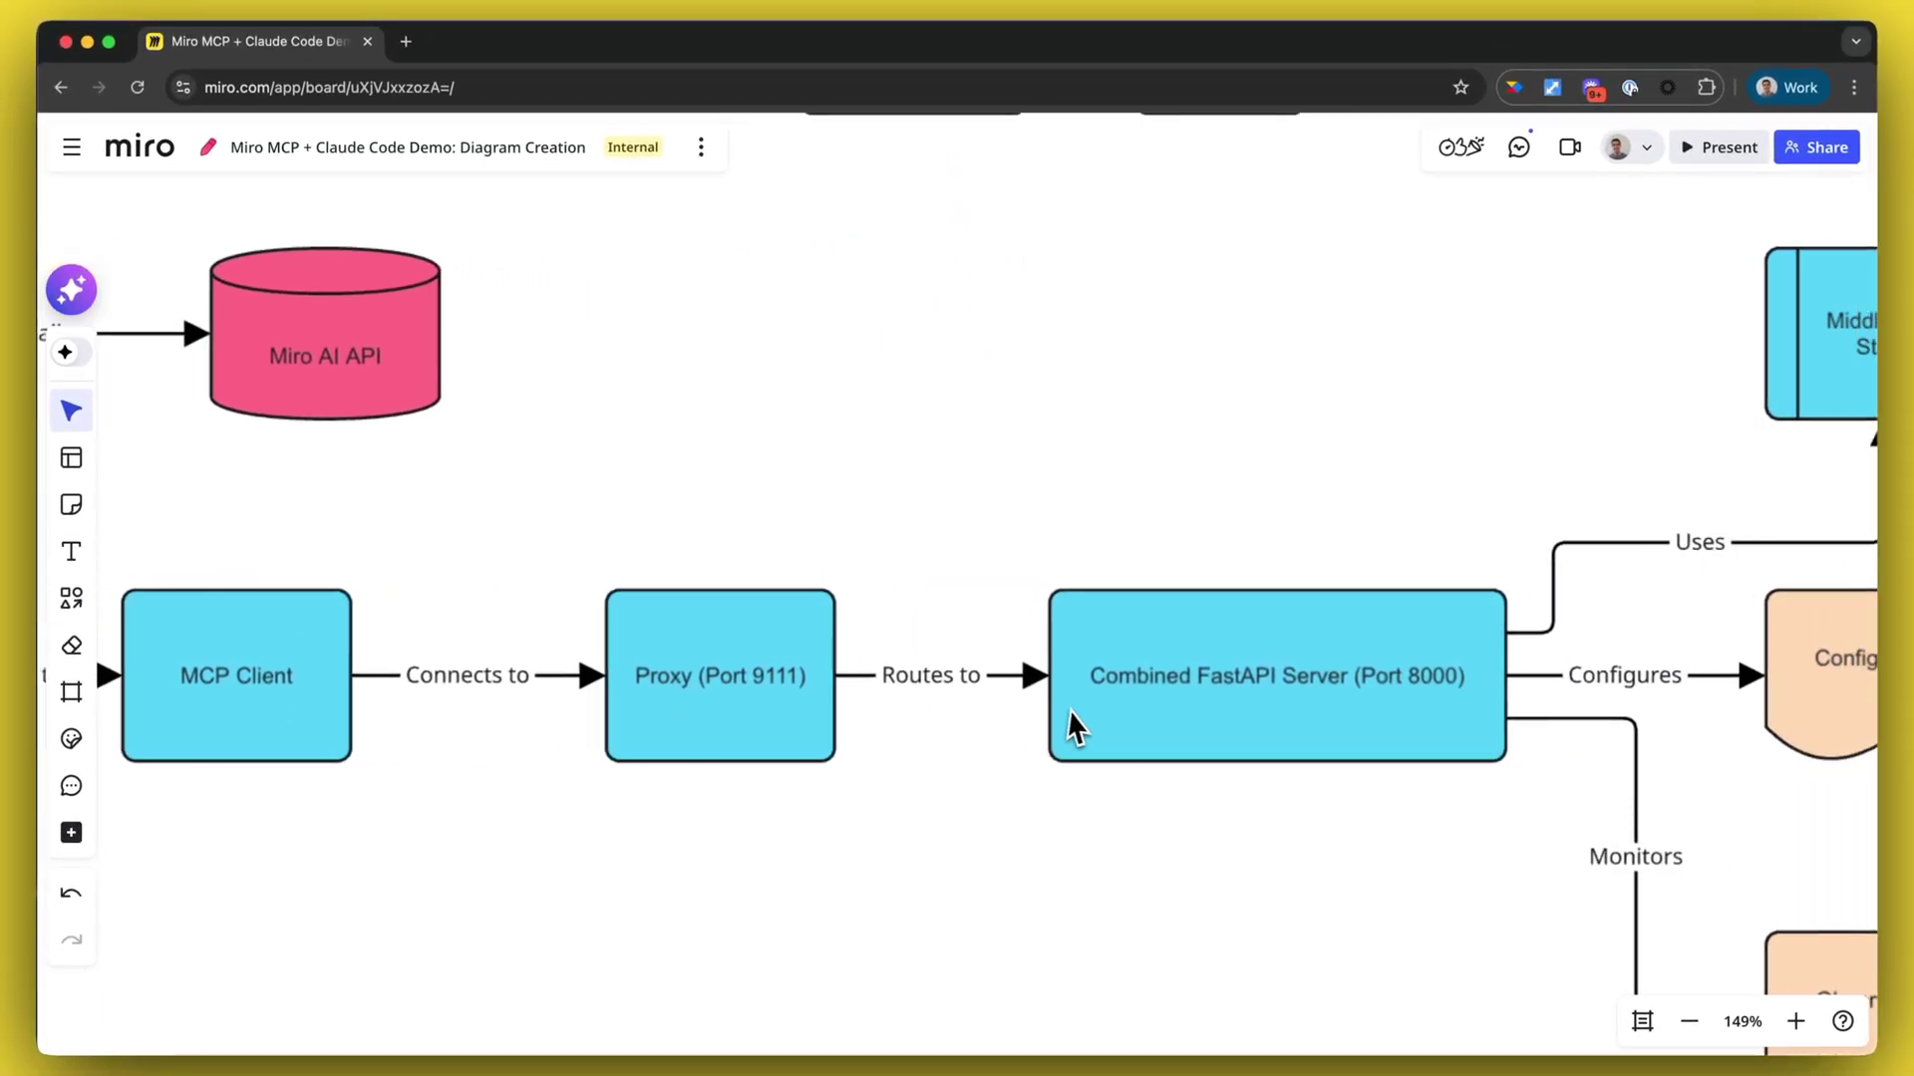
scroll(1070, 711, "right", 6)
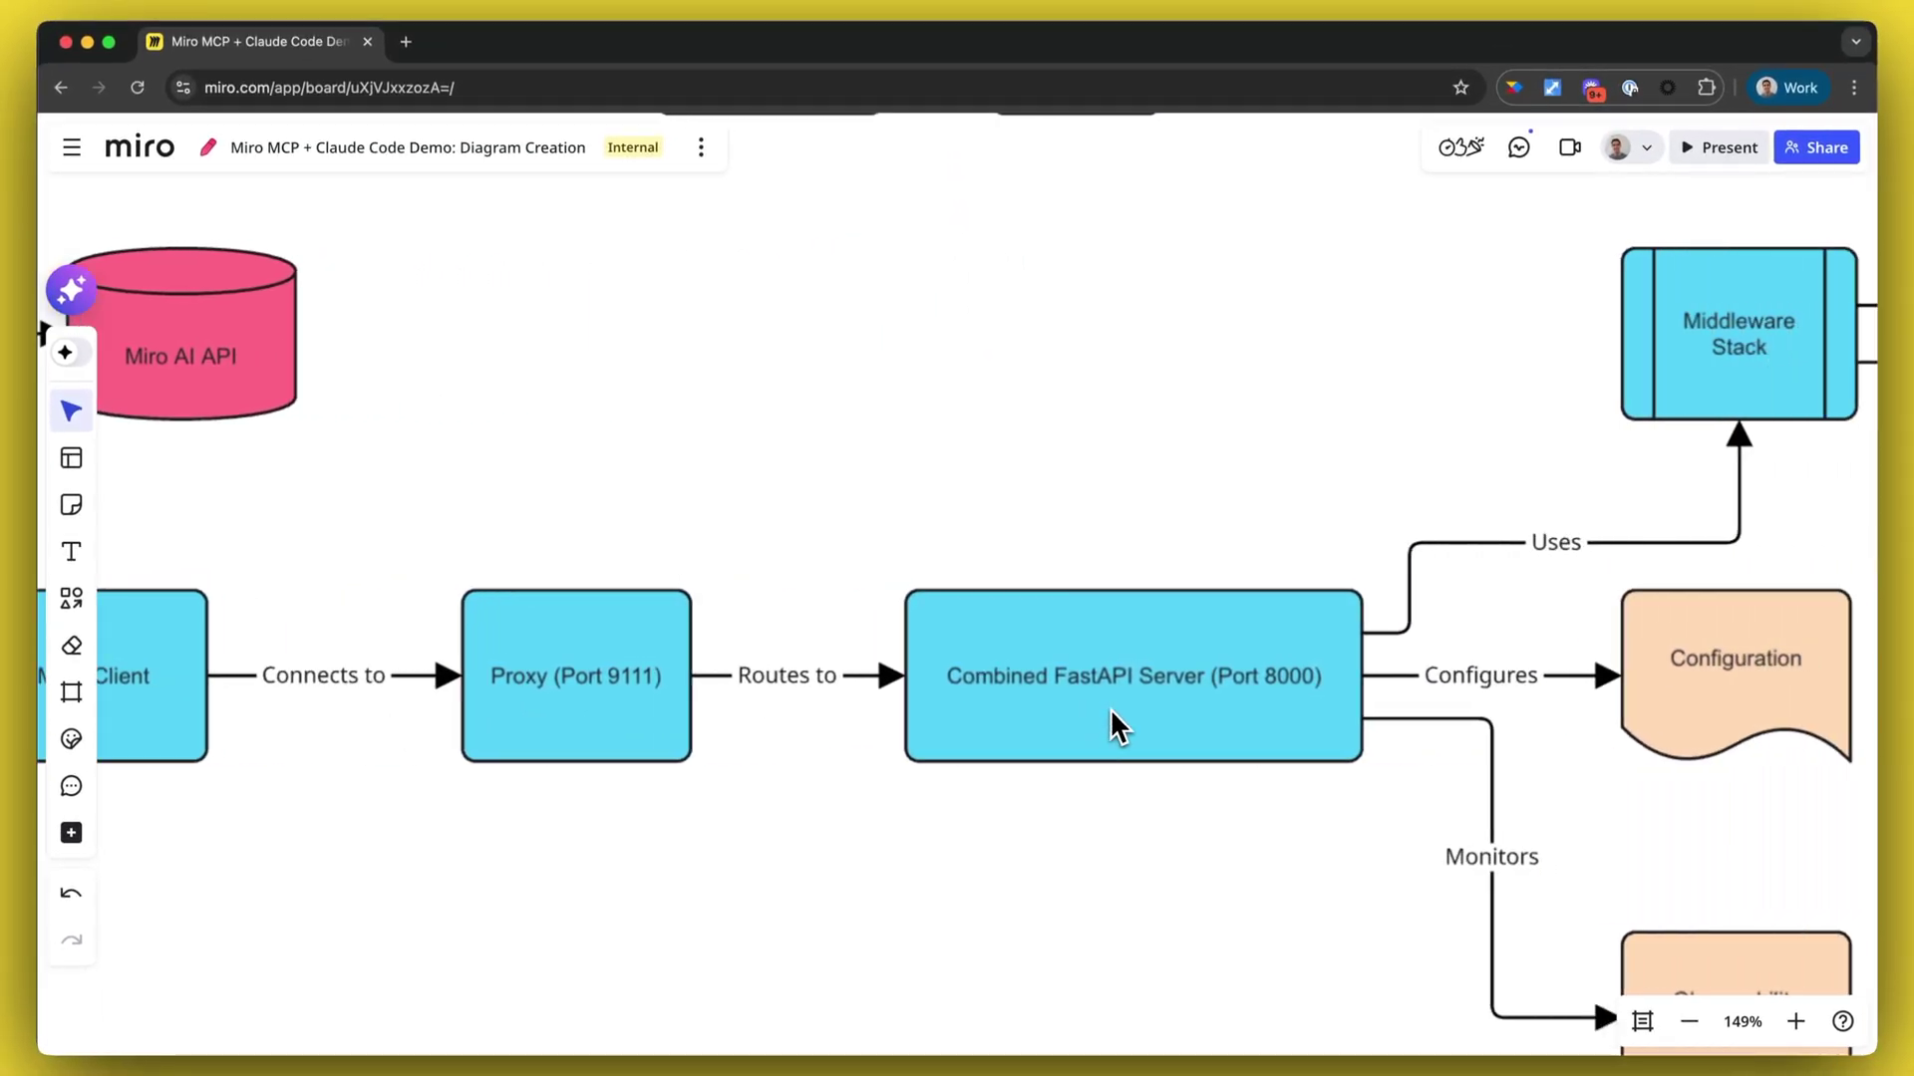
scroll(1228, 728, "down", 1)
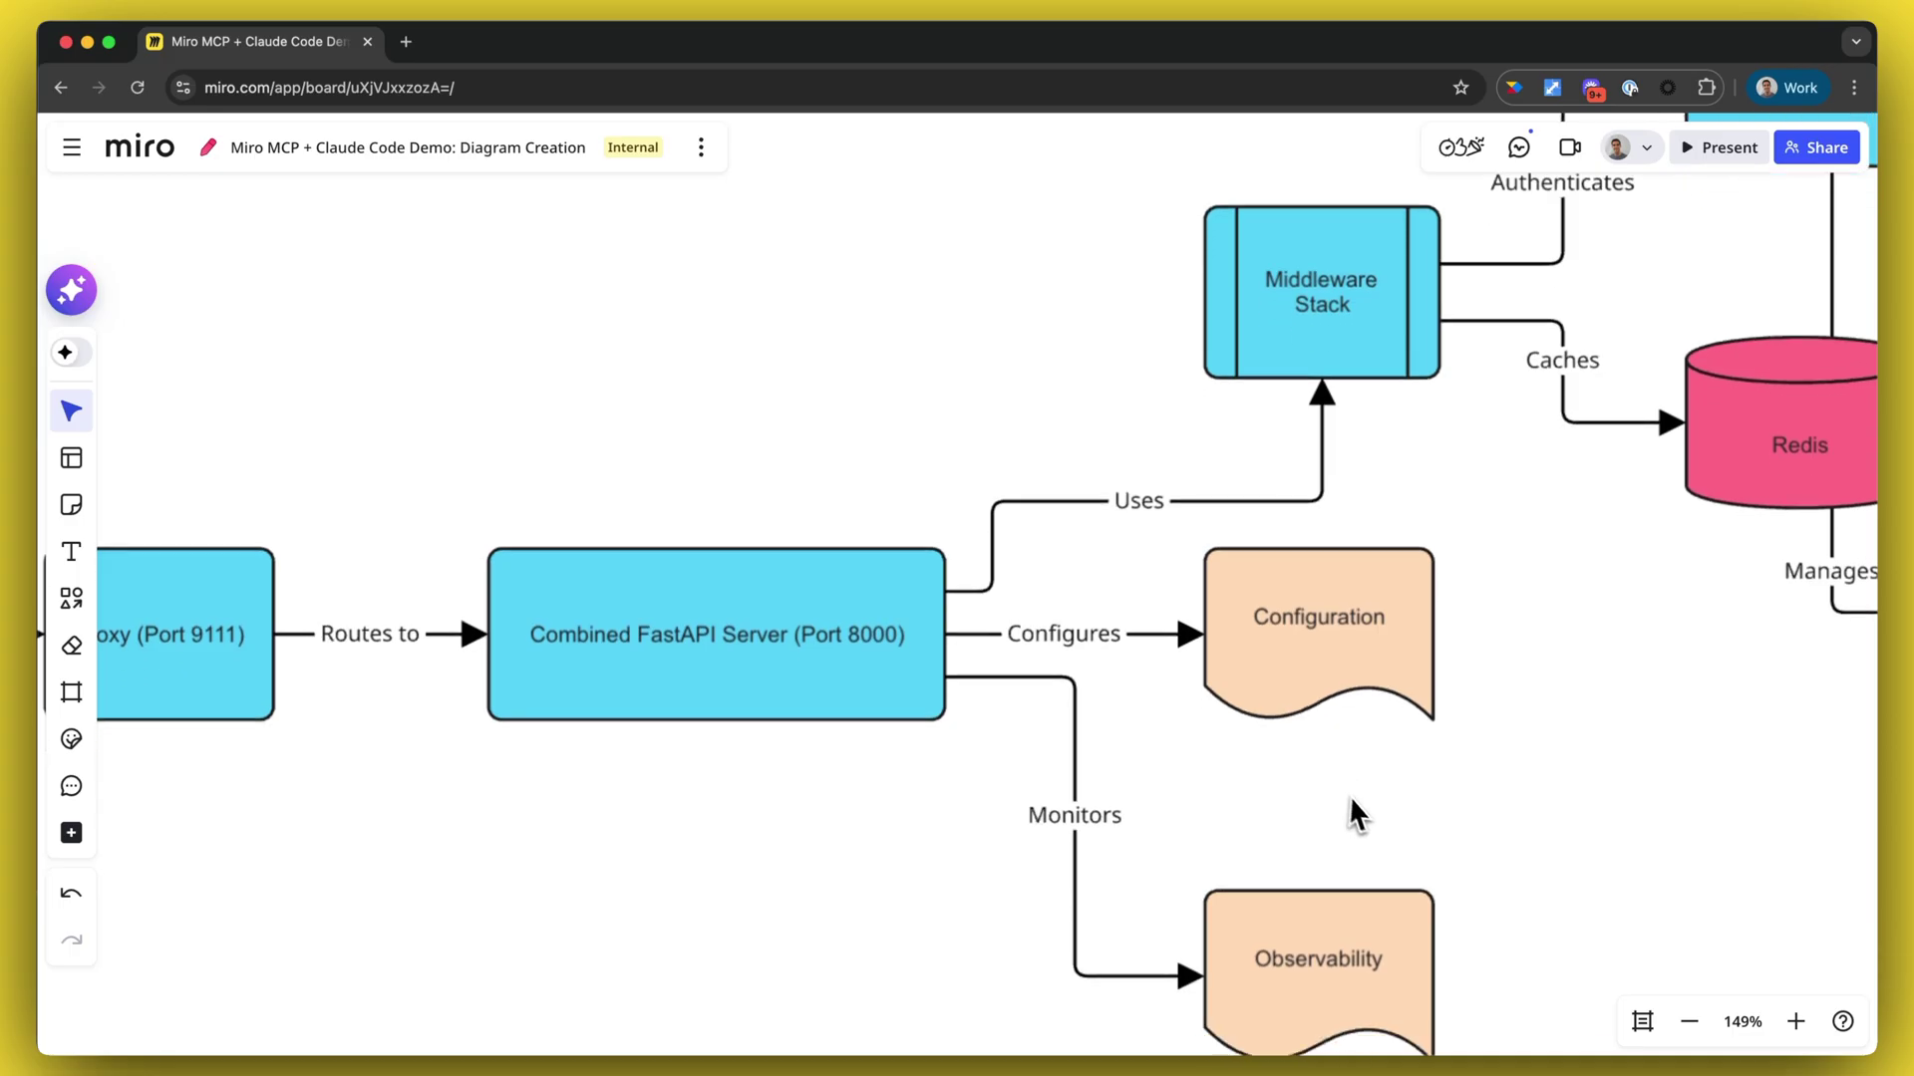
scroll(1367, 931, "up", 3)
scroll(1379, 810, "right", 5)
scroll(1402, 755, "right", 4)
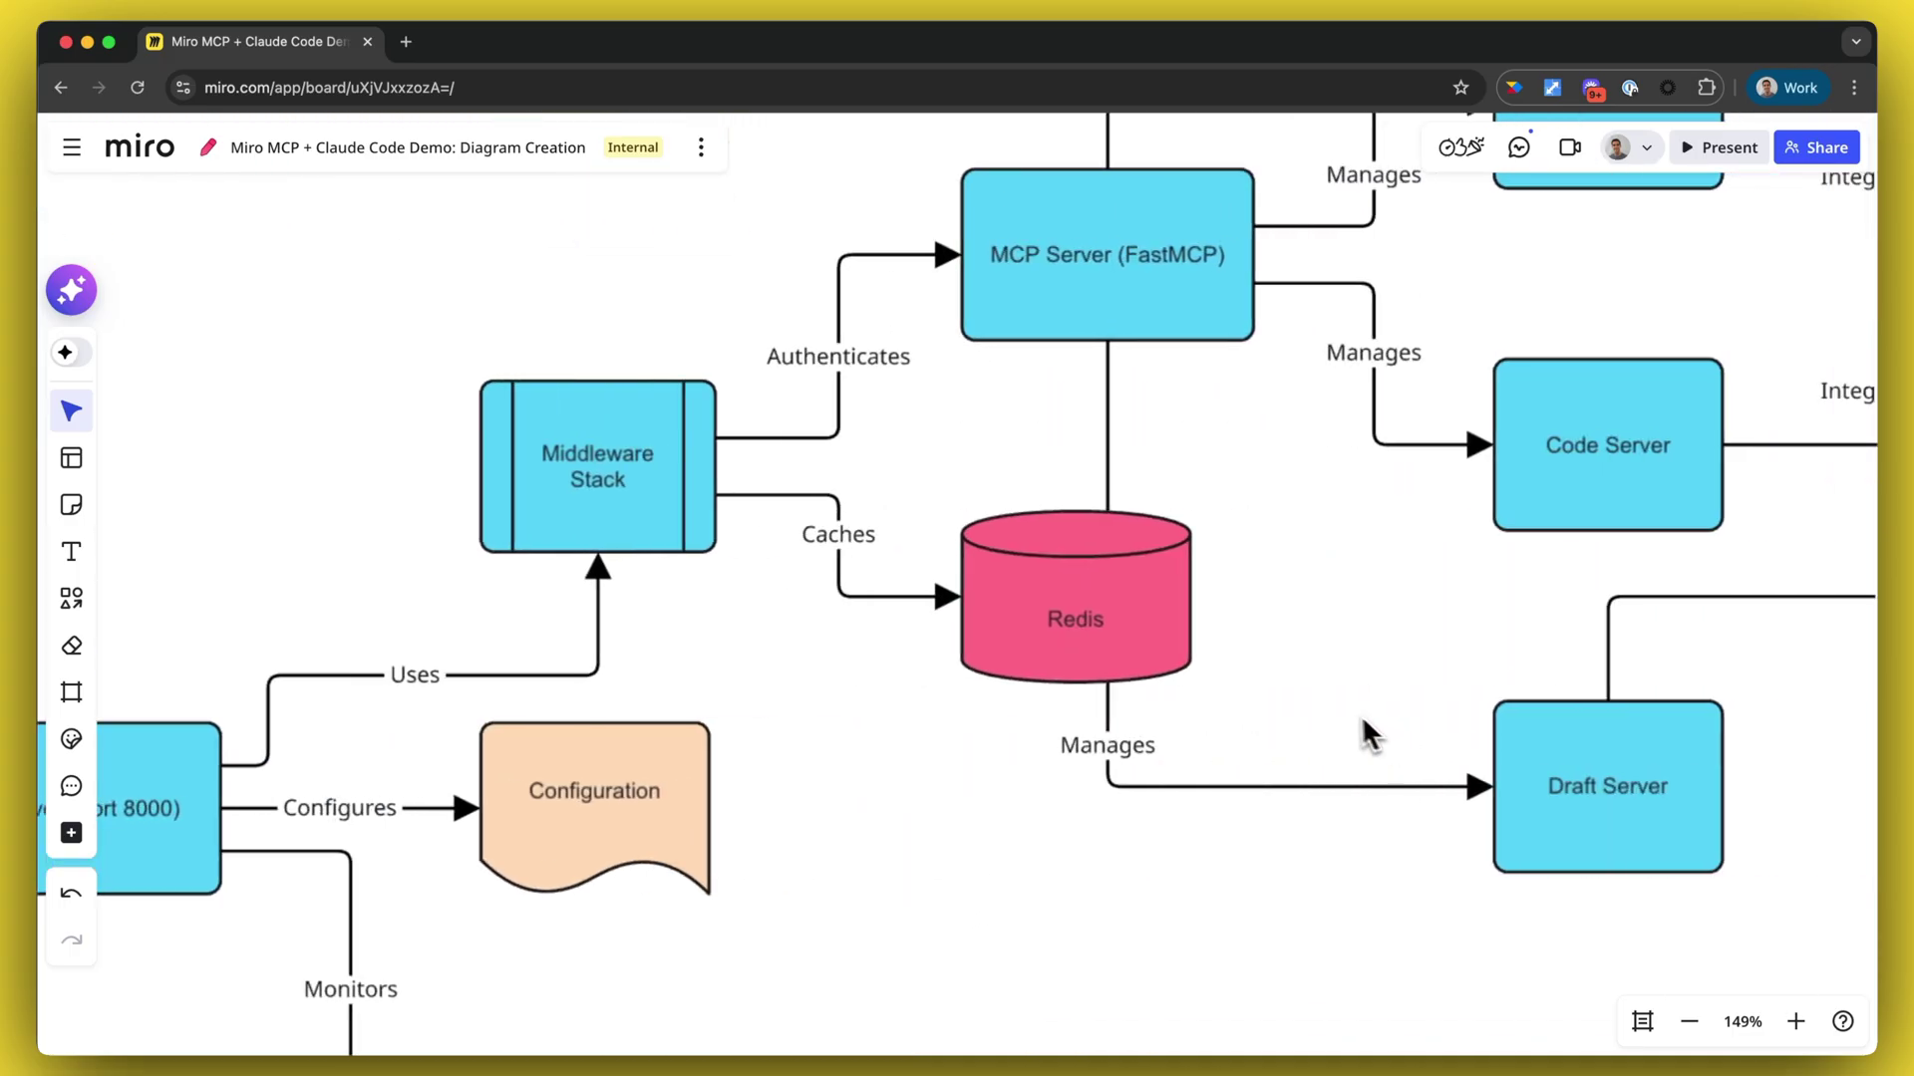
scroll(1146, 649, "right", 3)
scroll(1146, 649, "up", 2)
scroll(1236, 528, "down", 3)
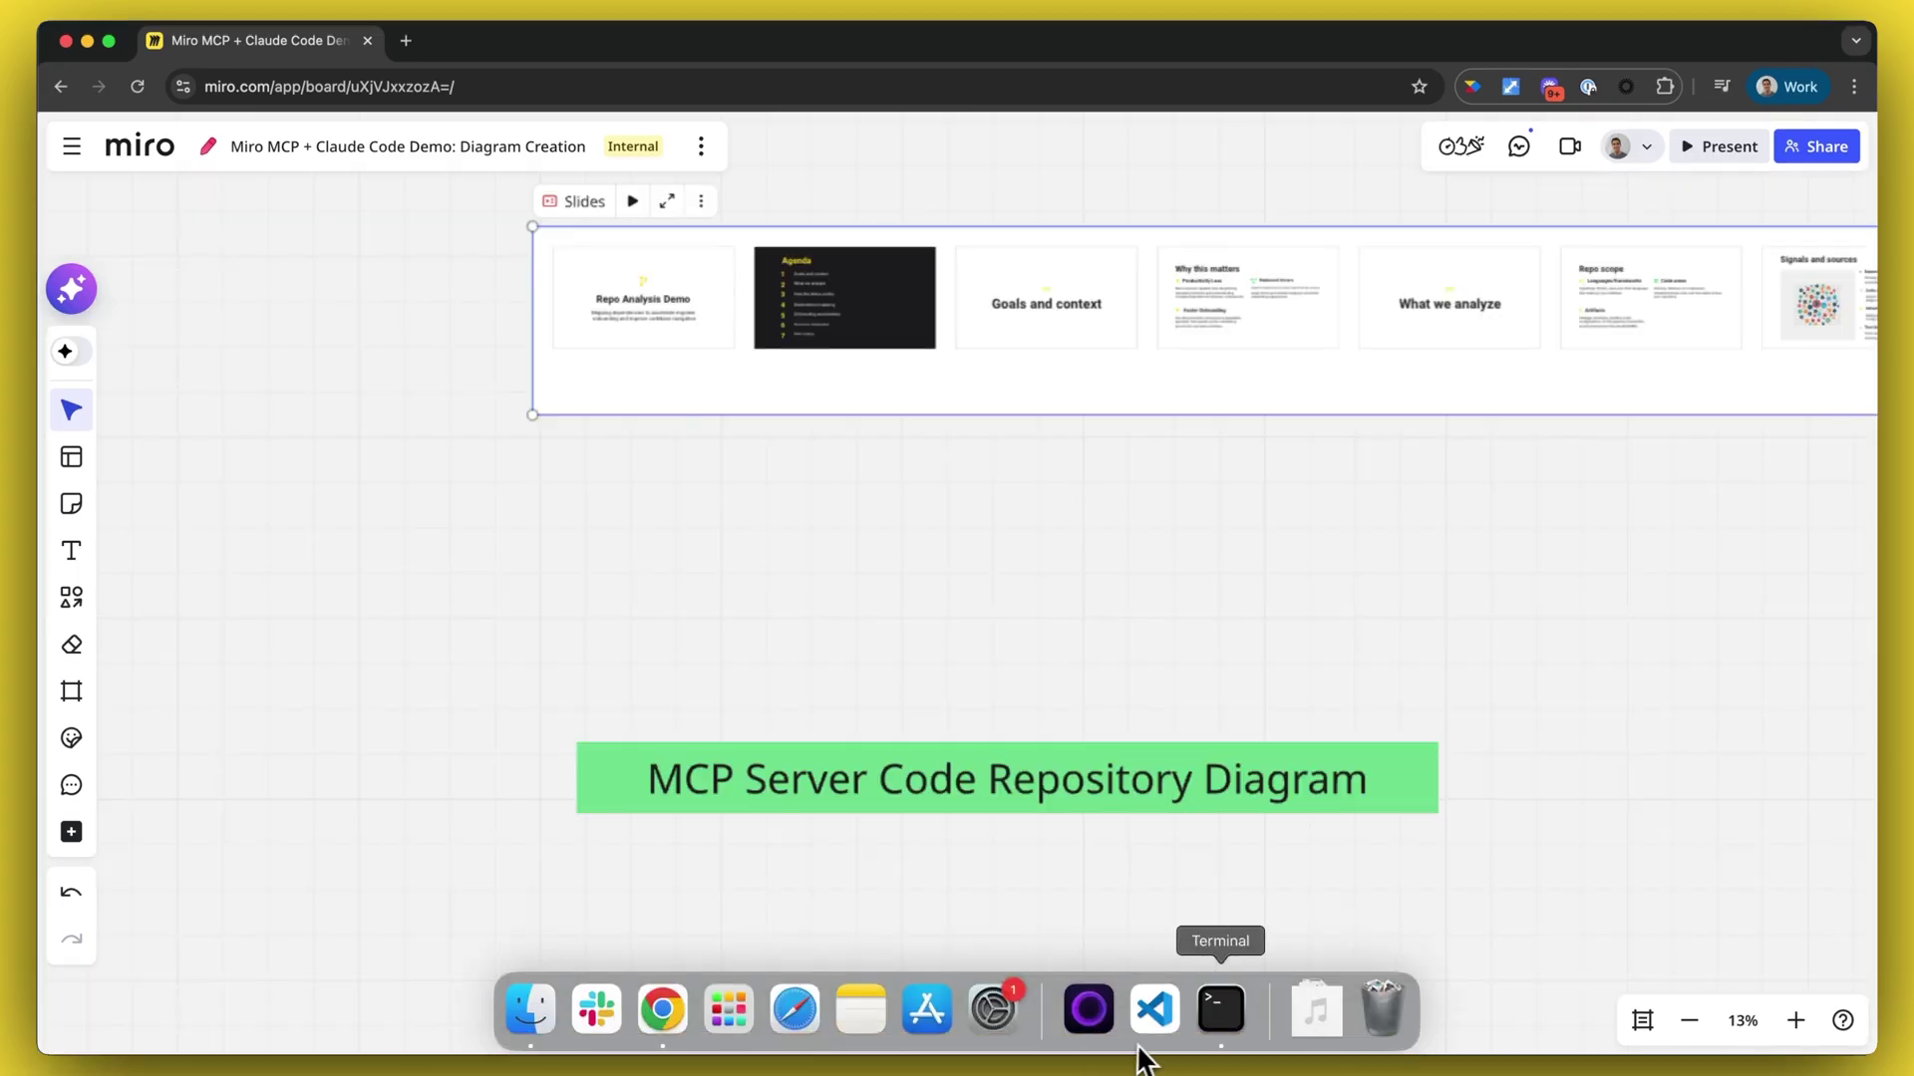
left_click(1218, 1009)
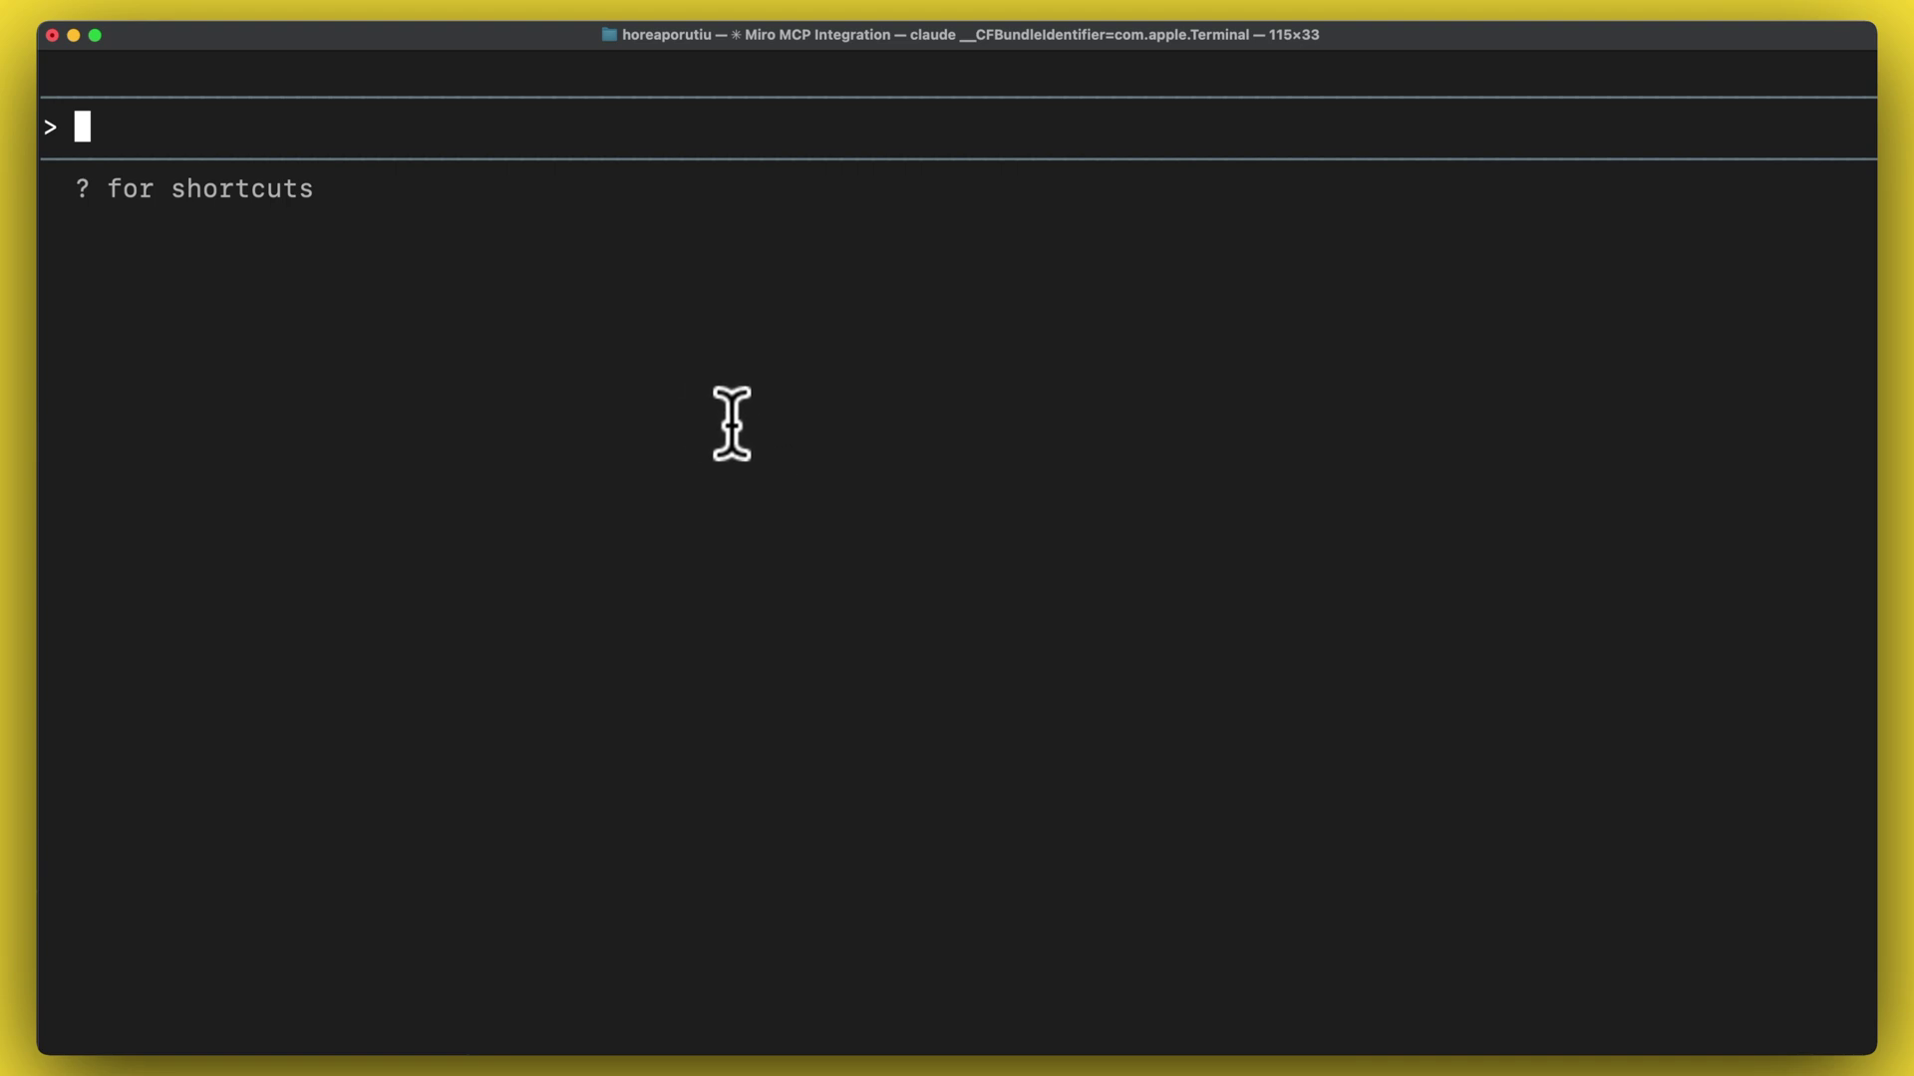
type("/")
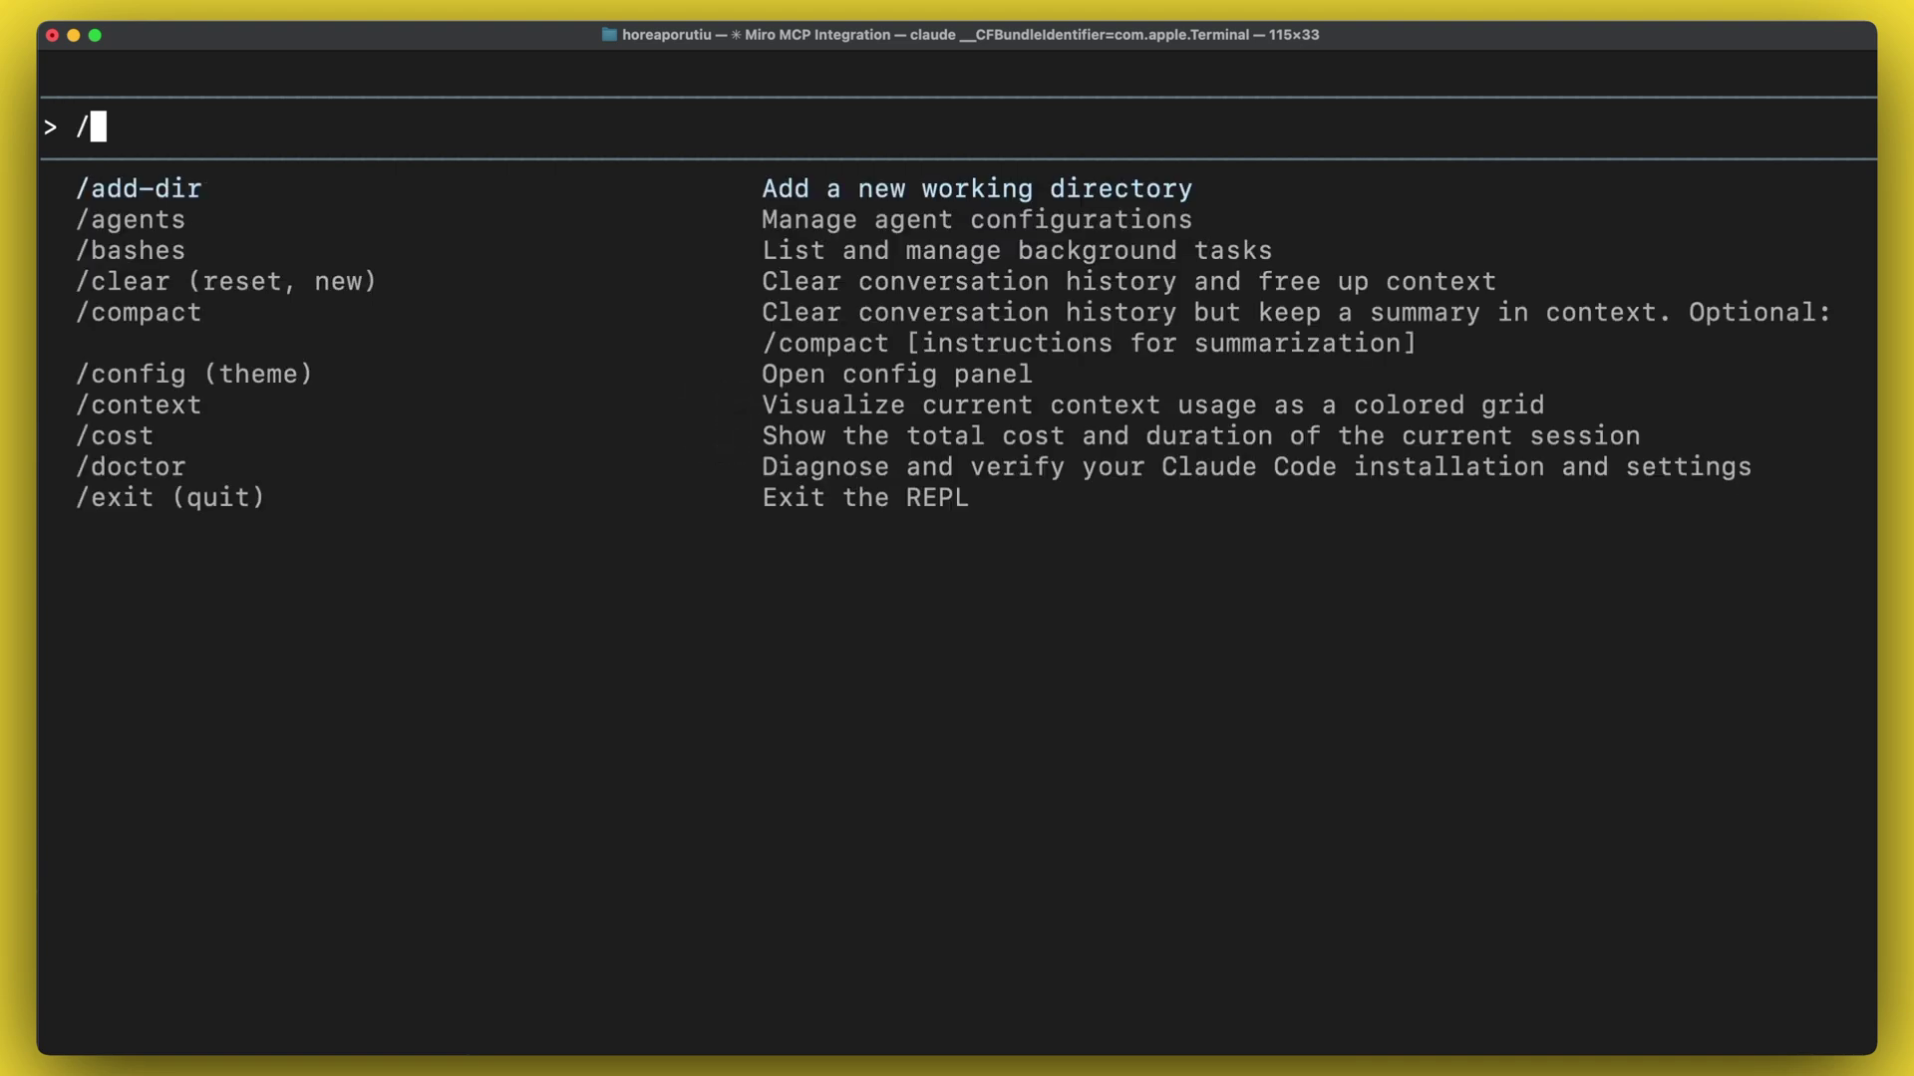
type("mcp")
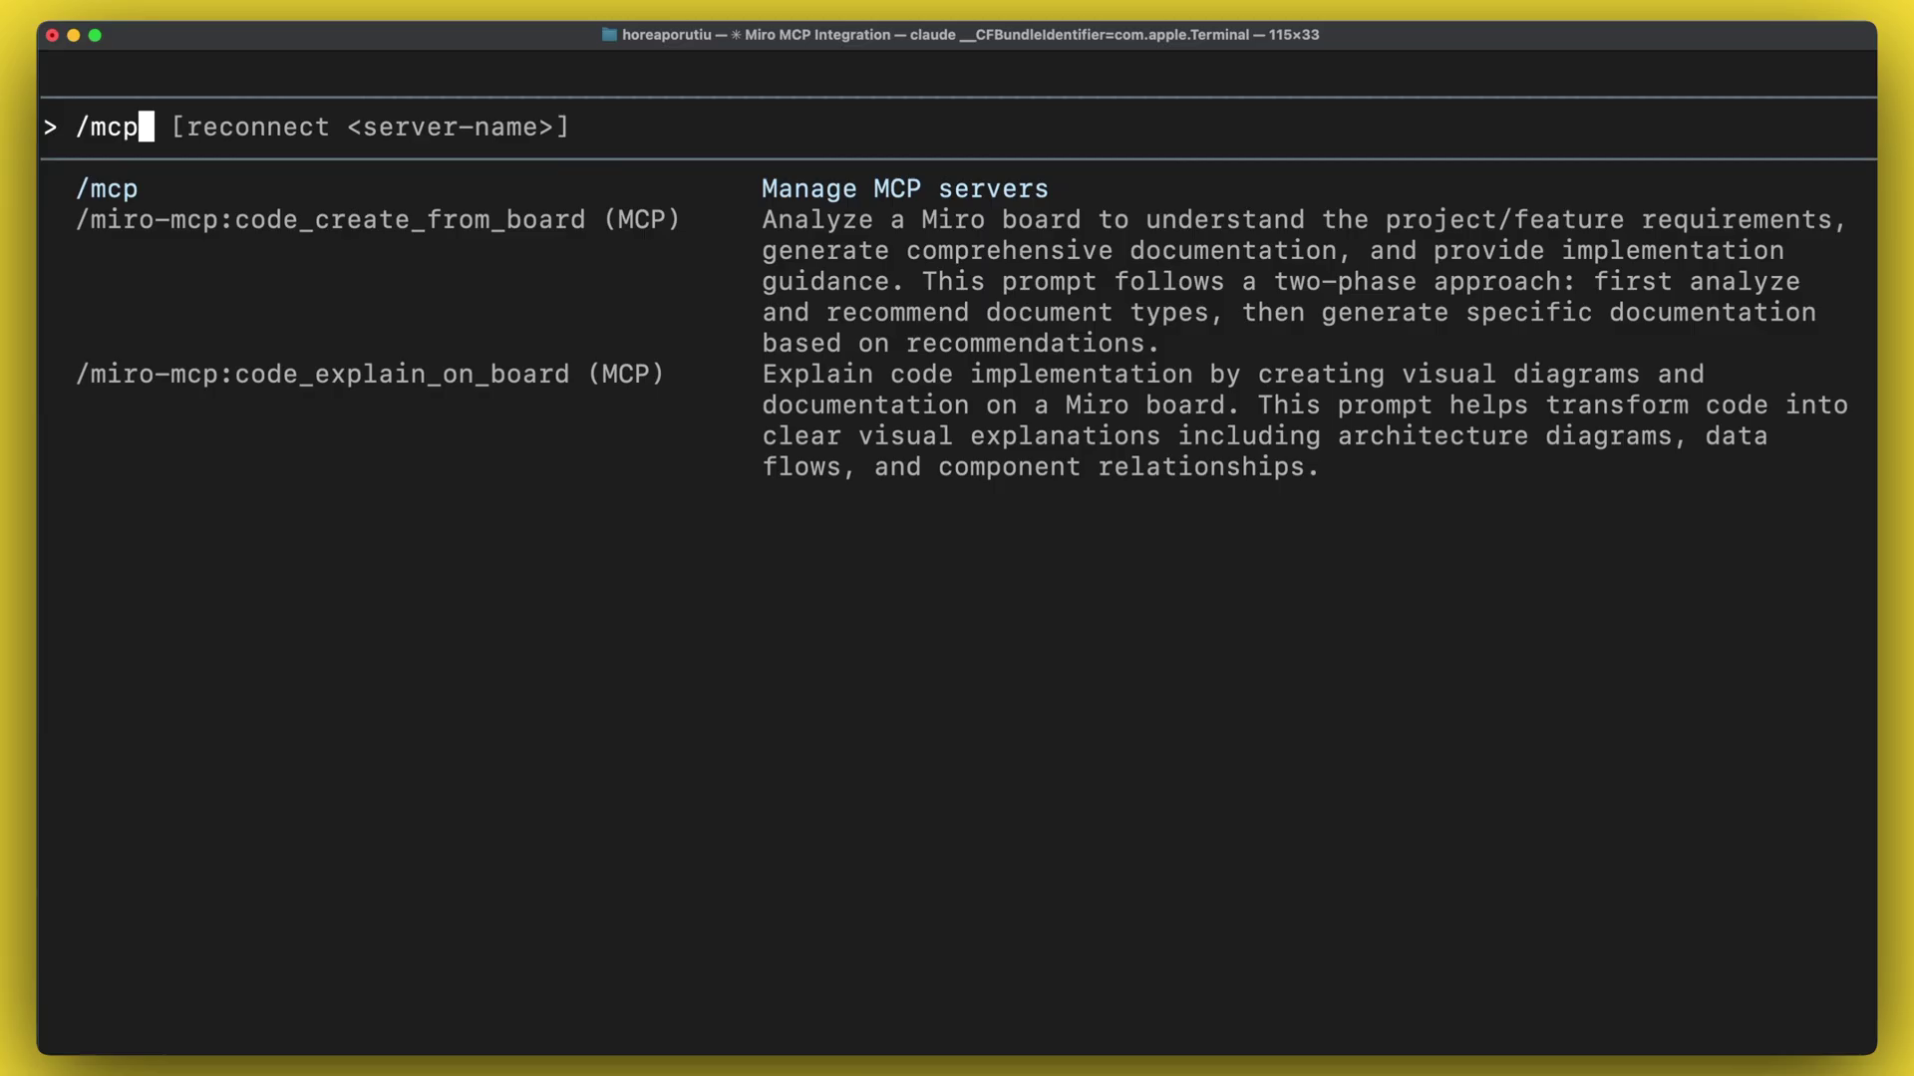
key("Down")
key("Down")
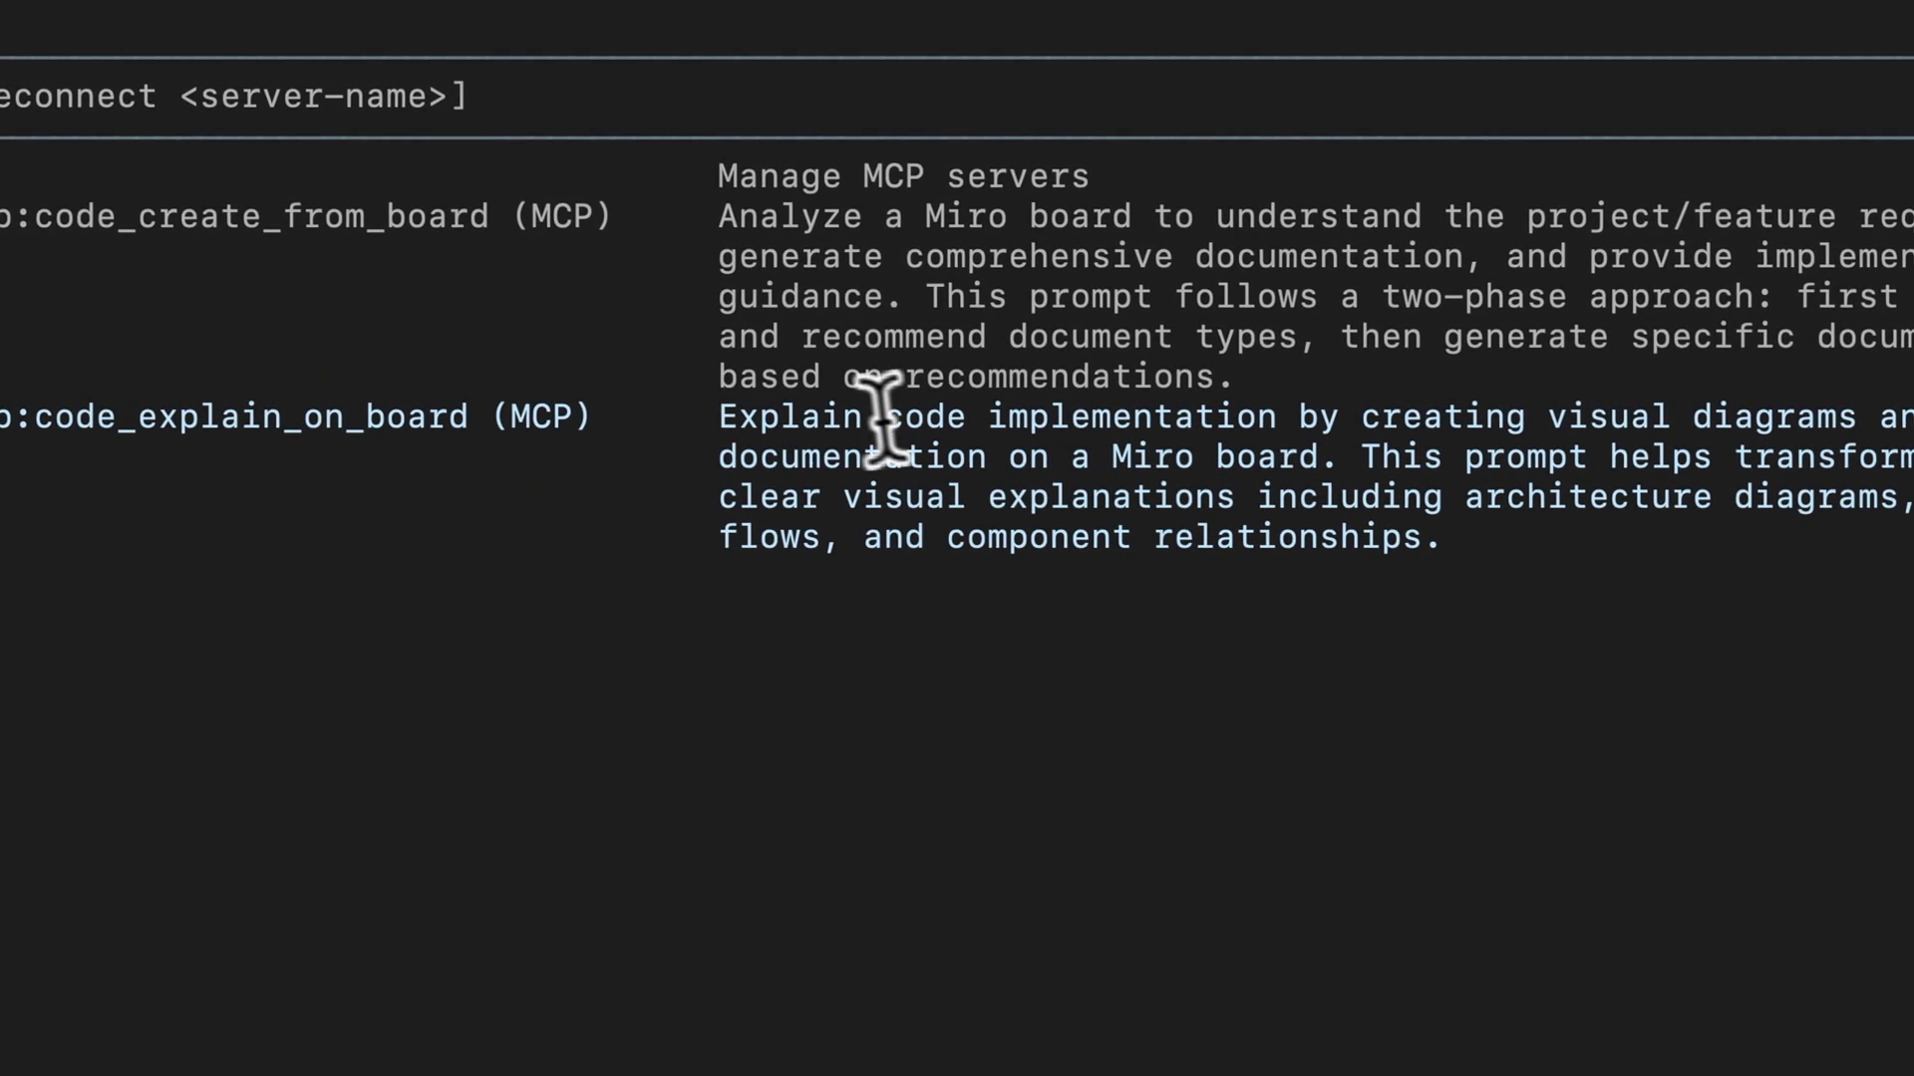
key("Return")
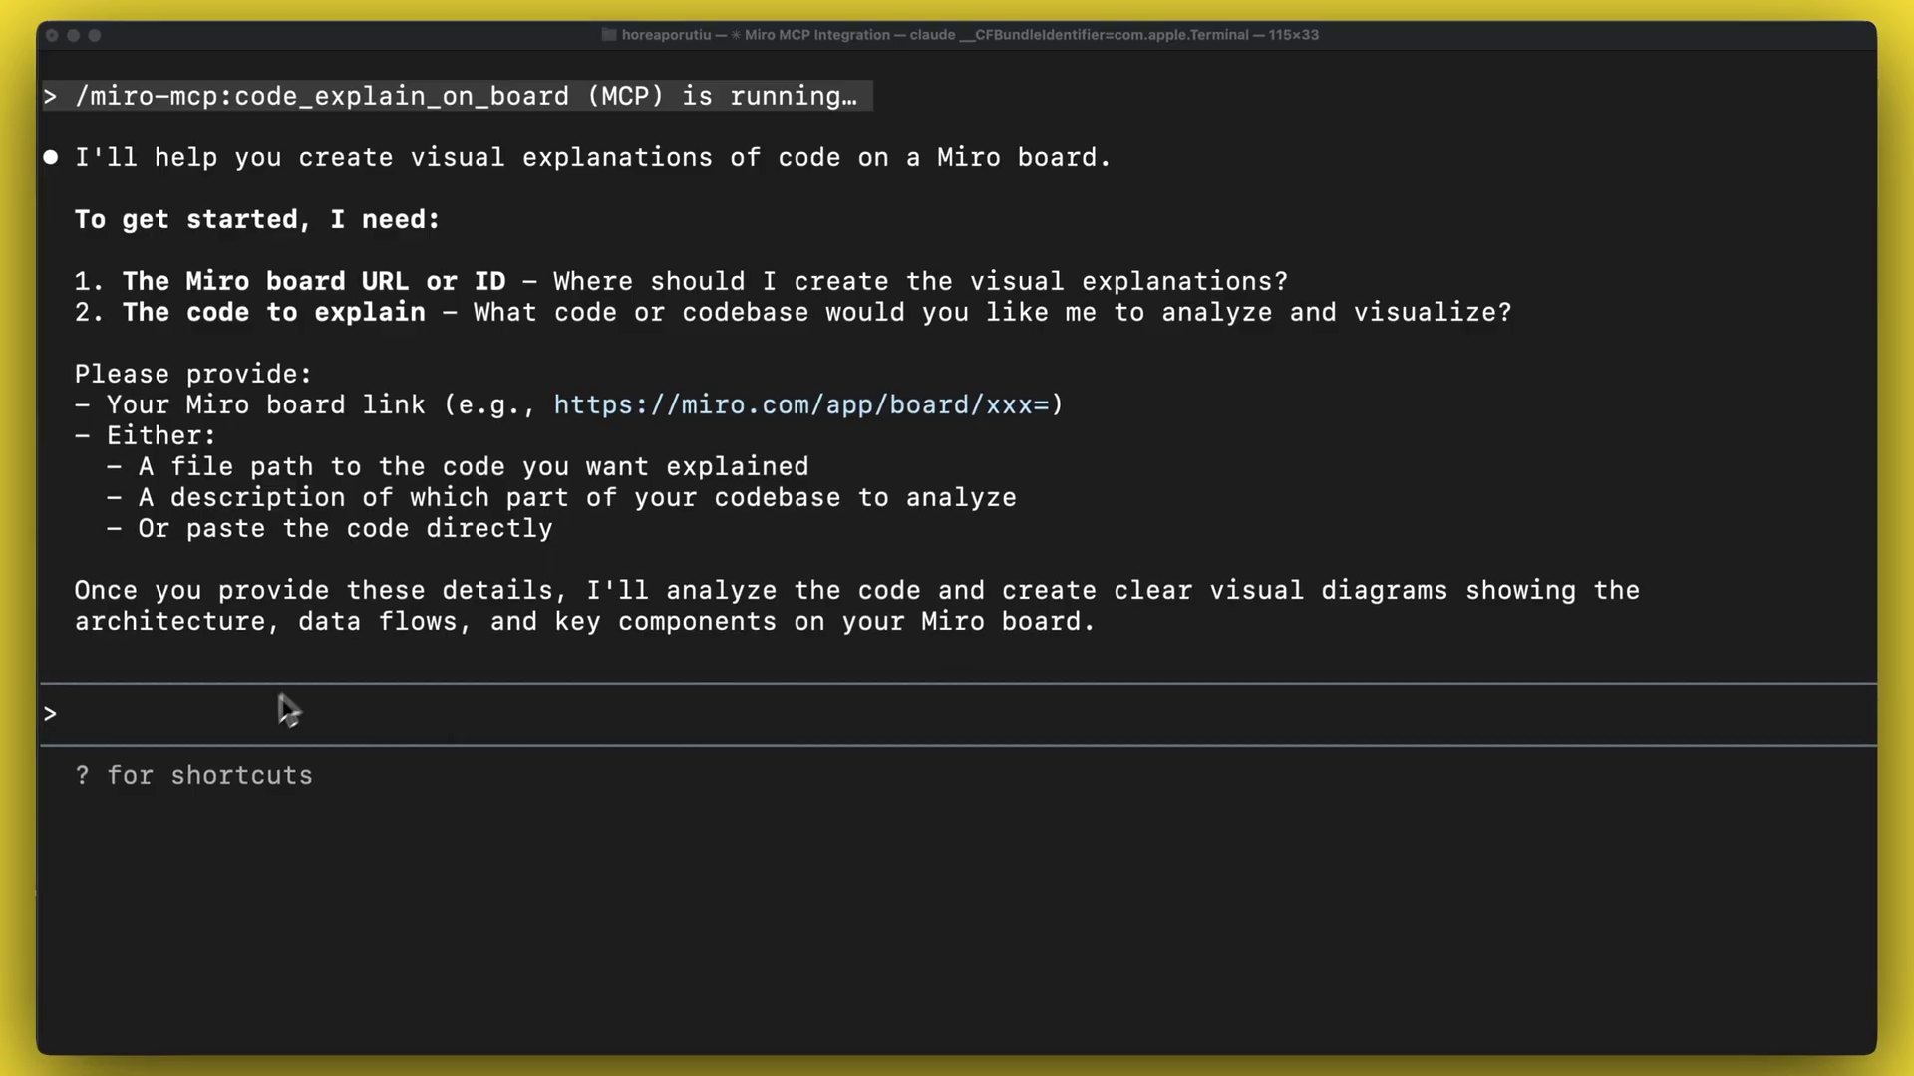
- Reply with the Miro board link and the path to the local mcp-server code folder
left_click(288, 710)
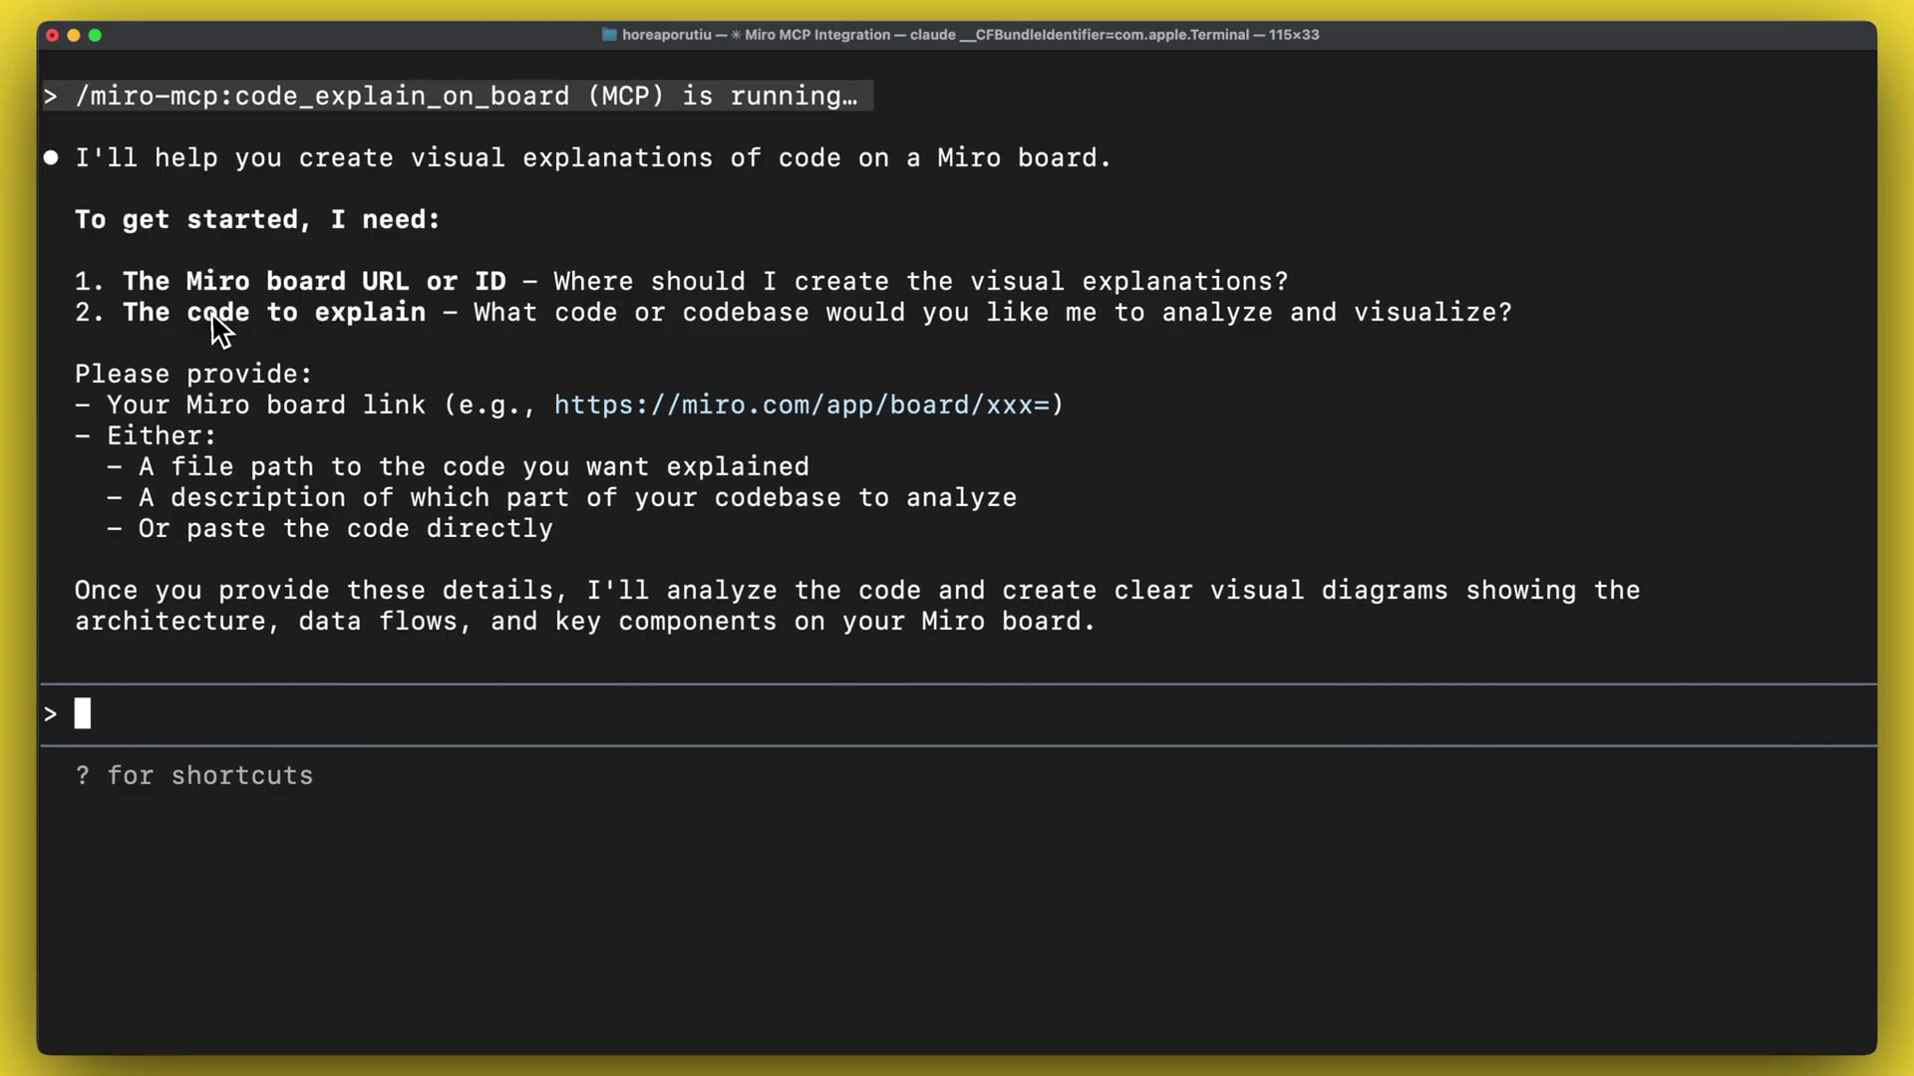
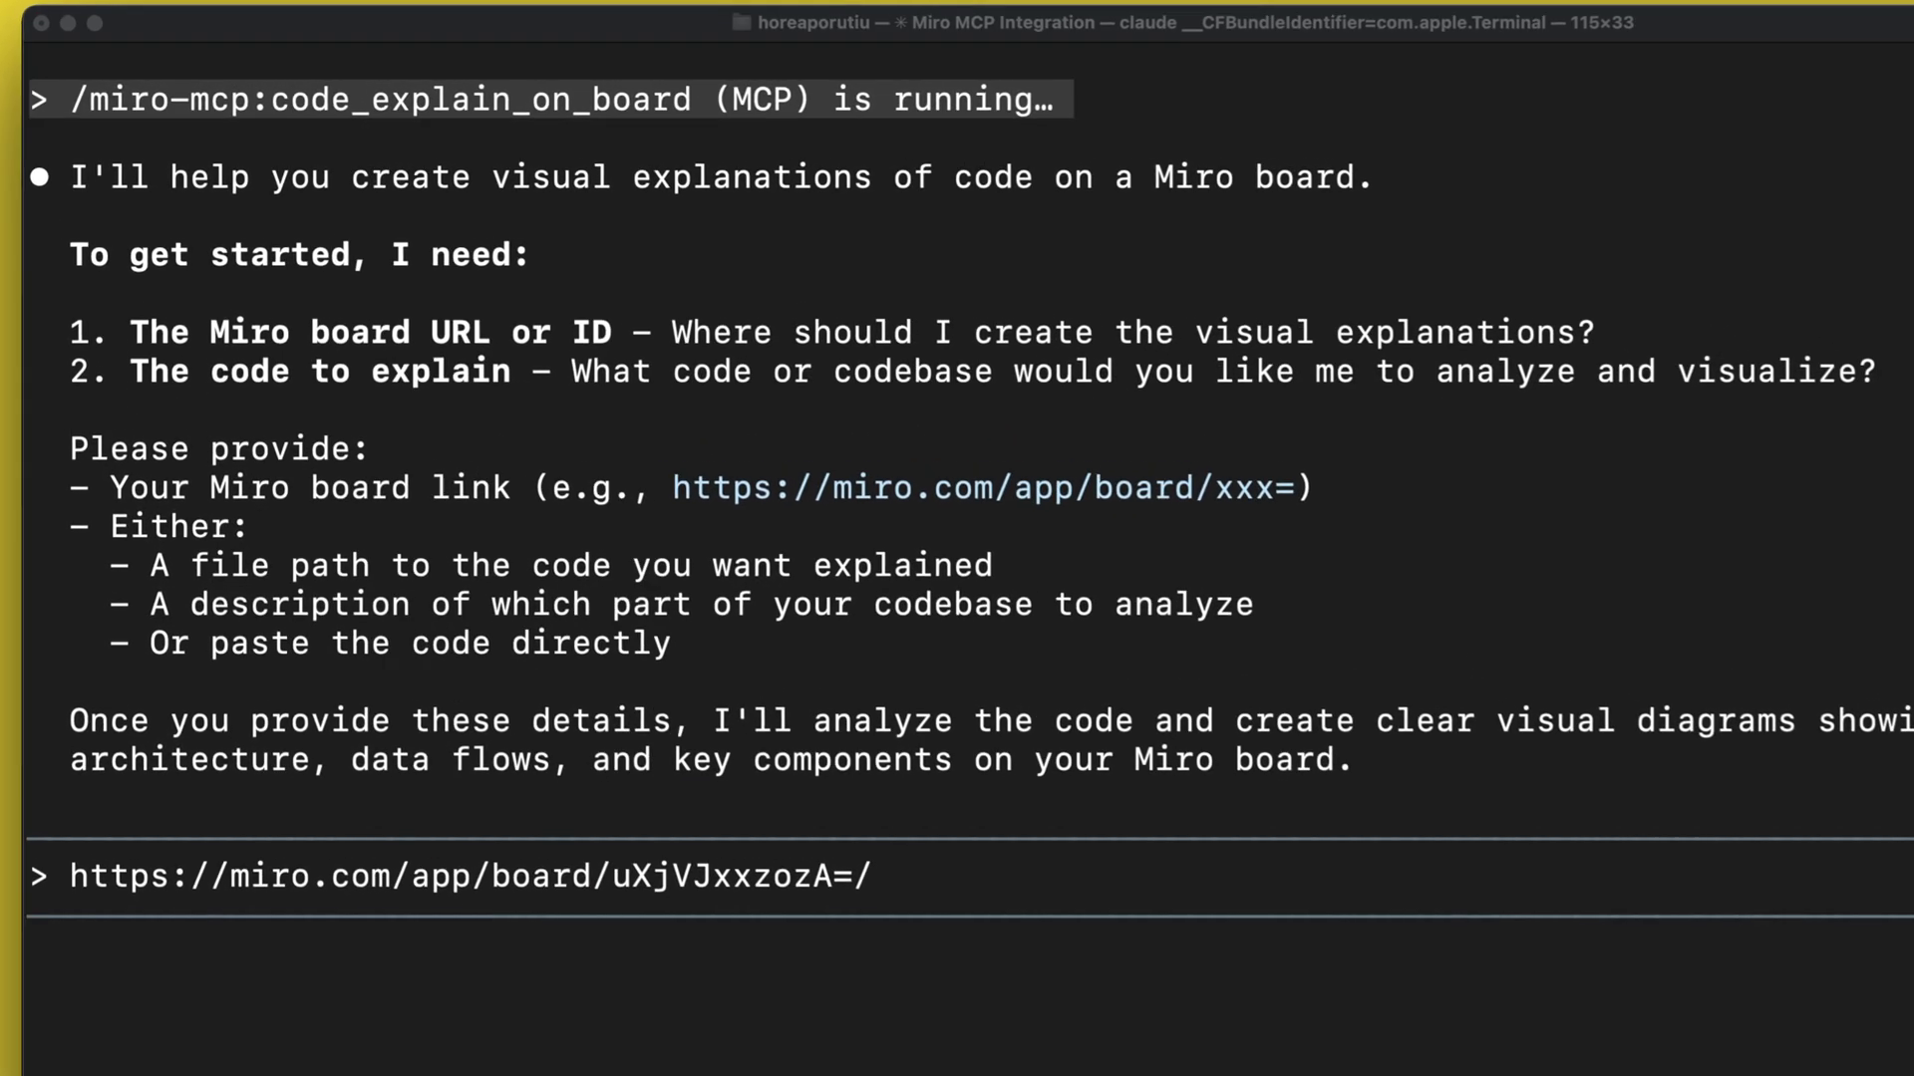
type("and the code to explain is on my loca")
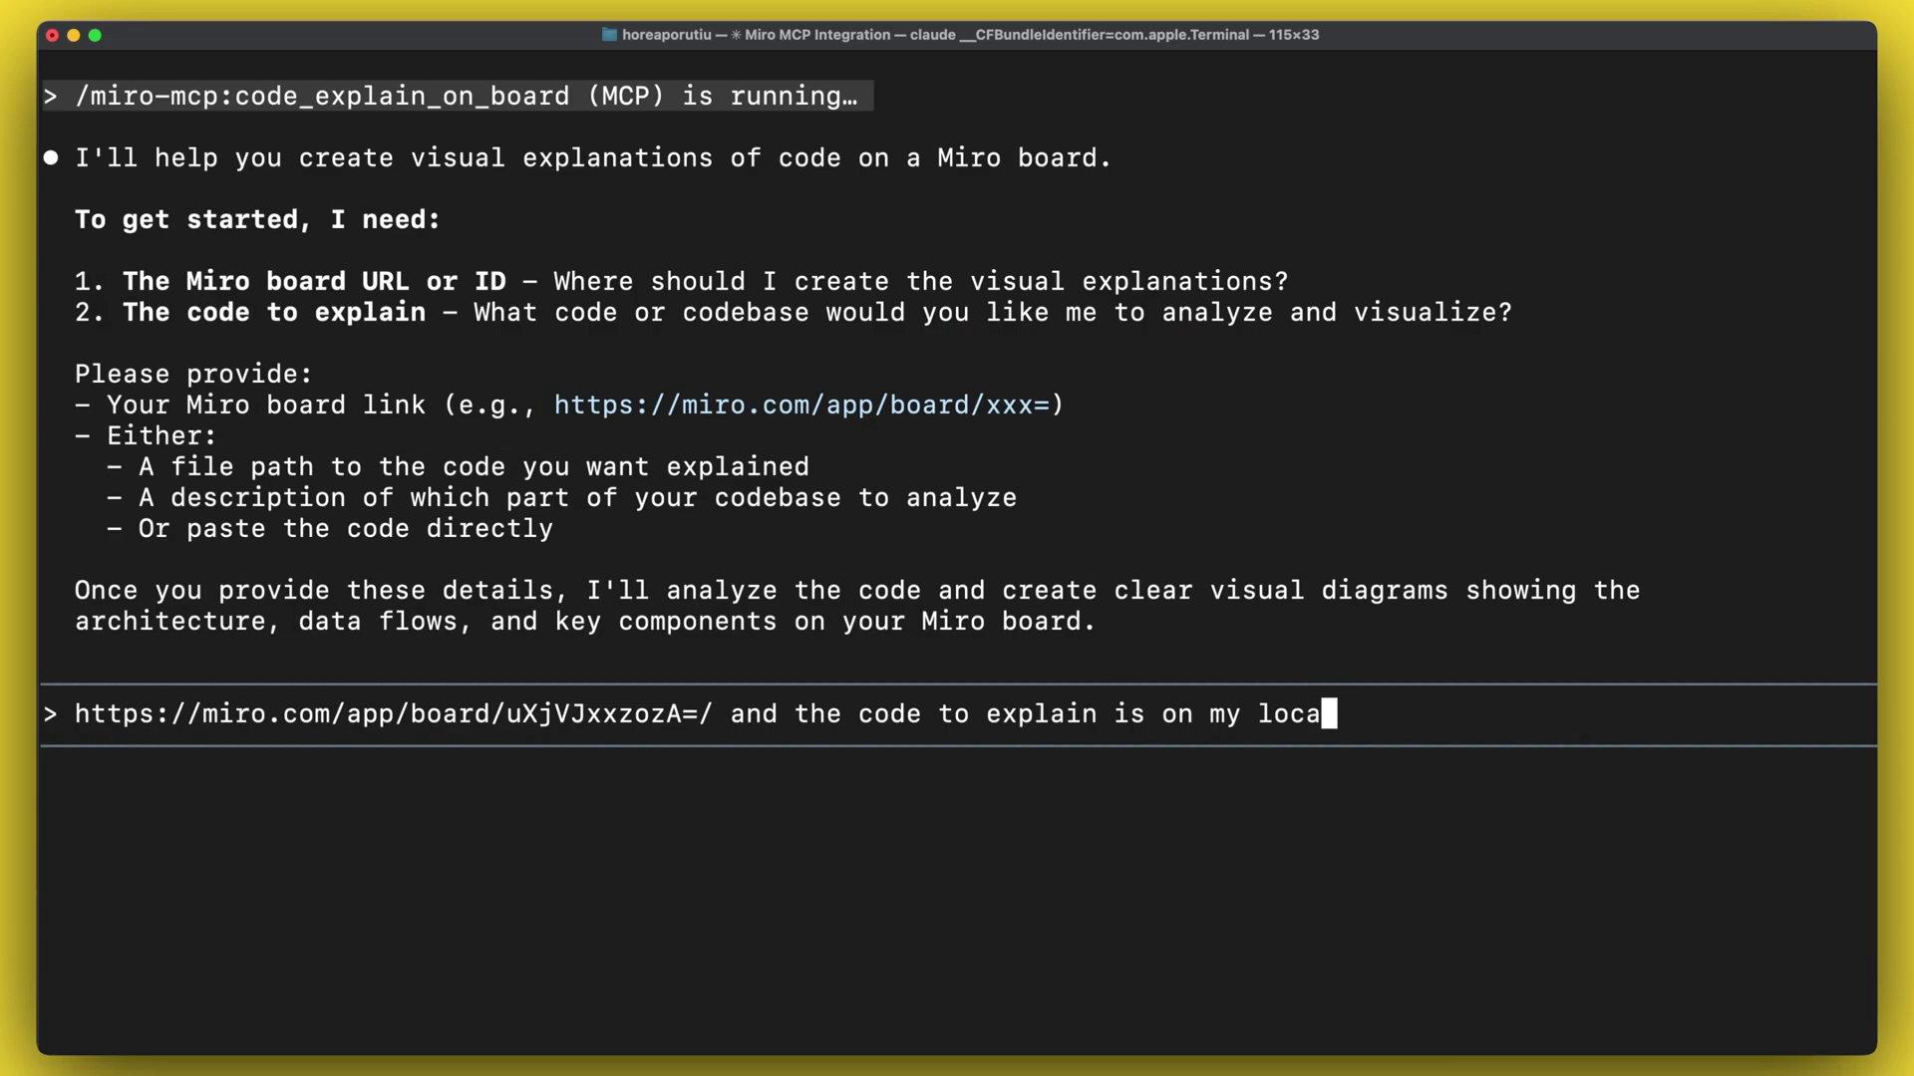
type("l computer:")
type("/Users/horeaporutiu/dev/mcp-server")
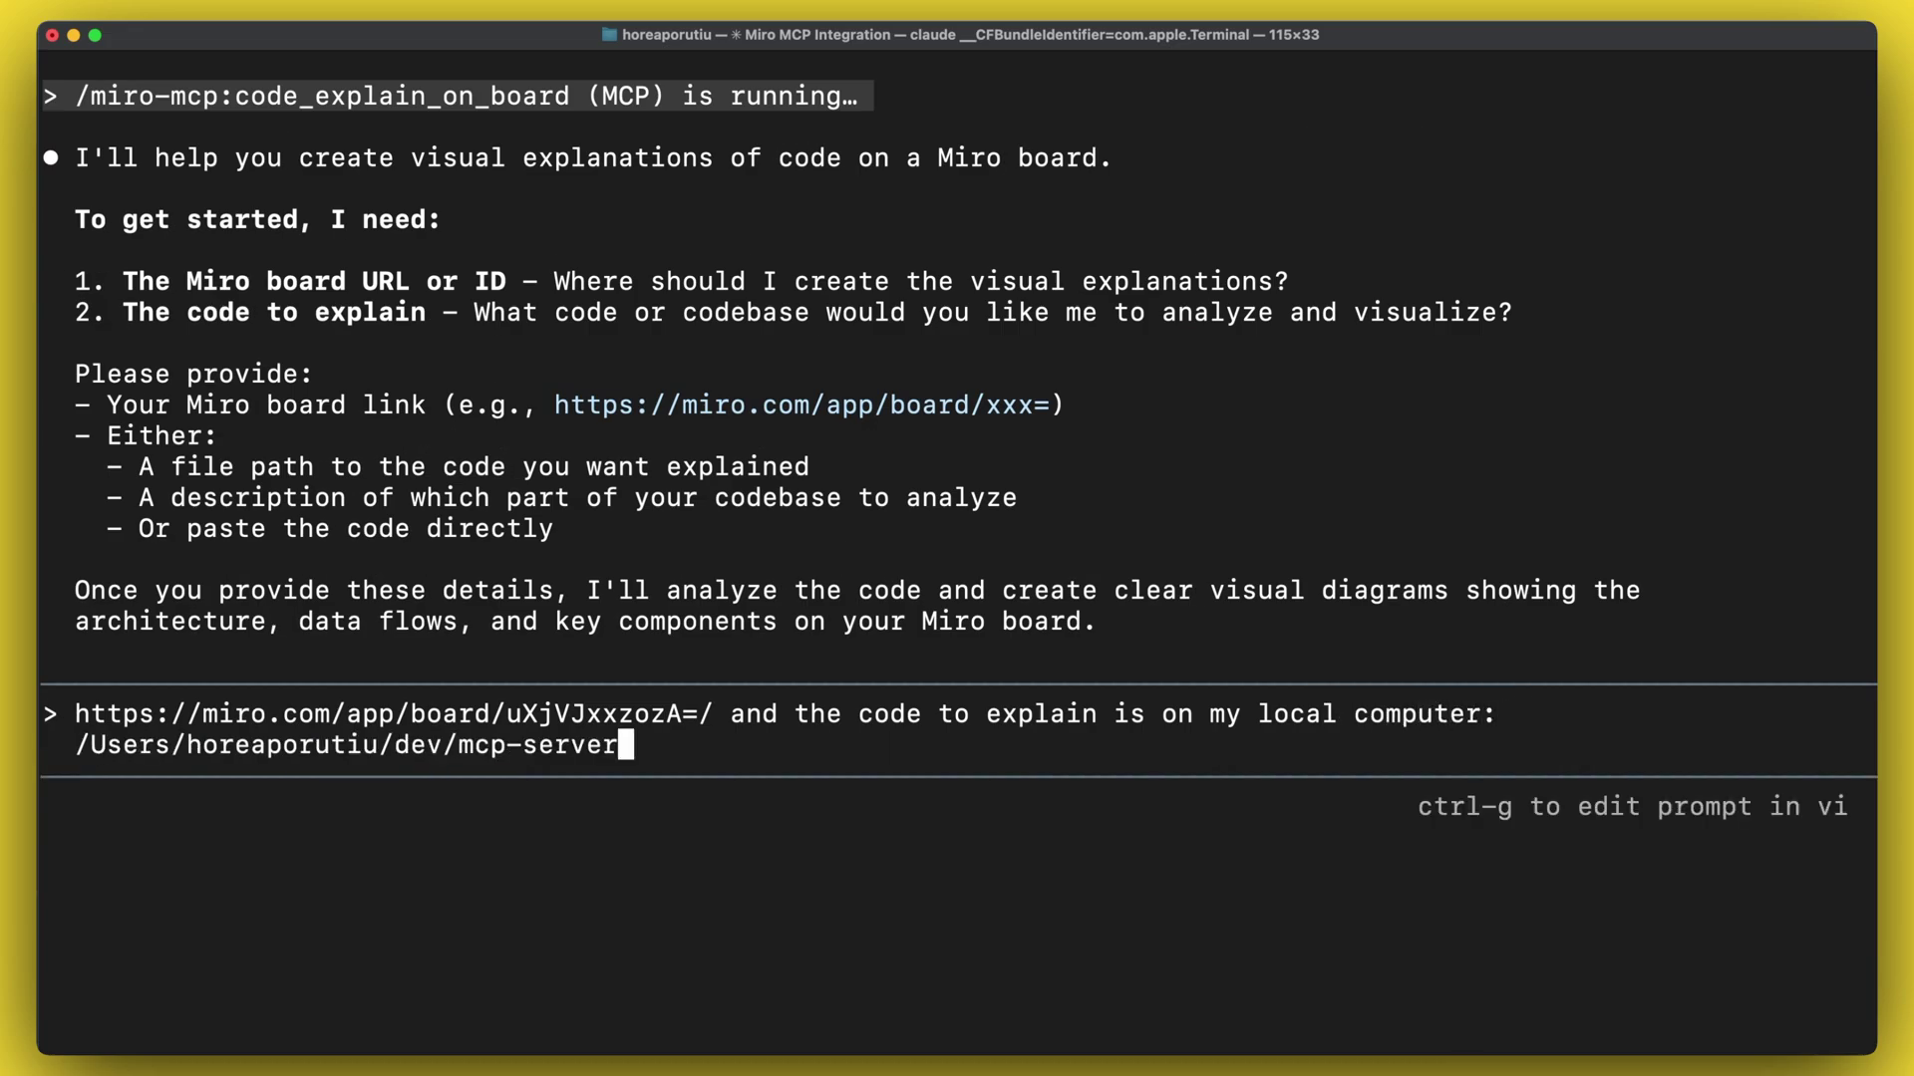
key("Return")
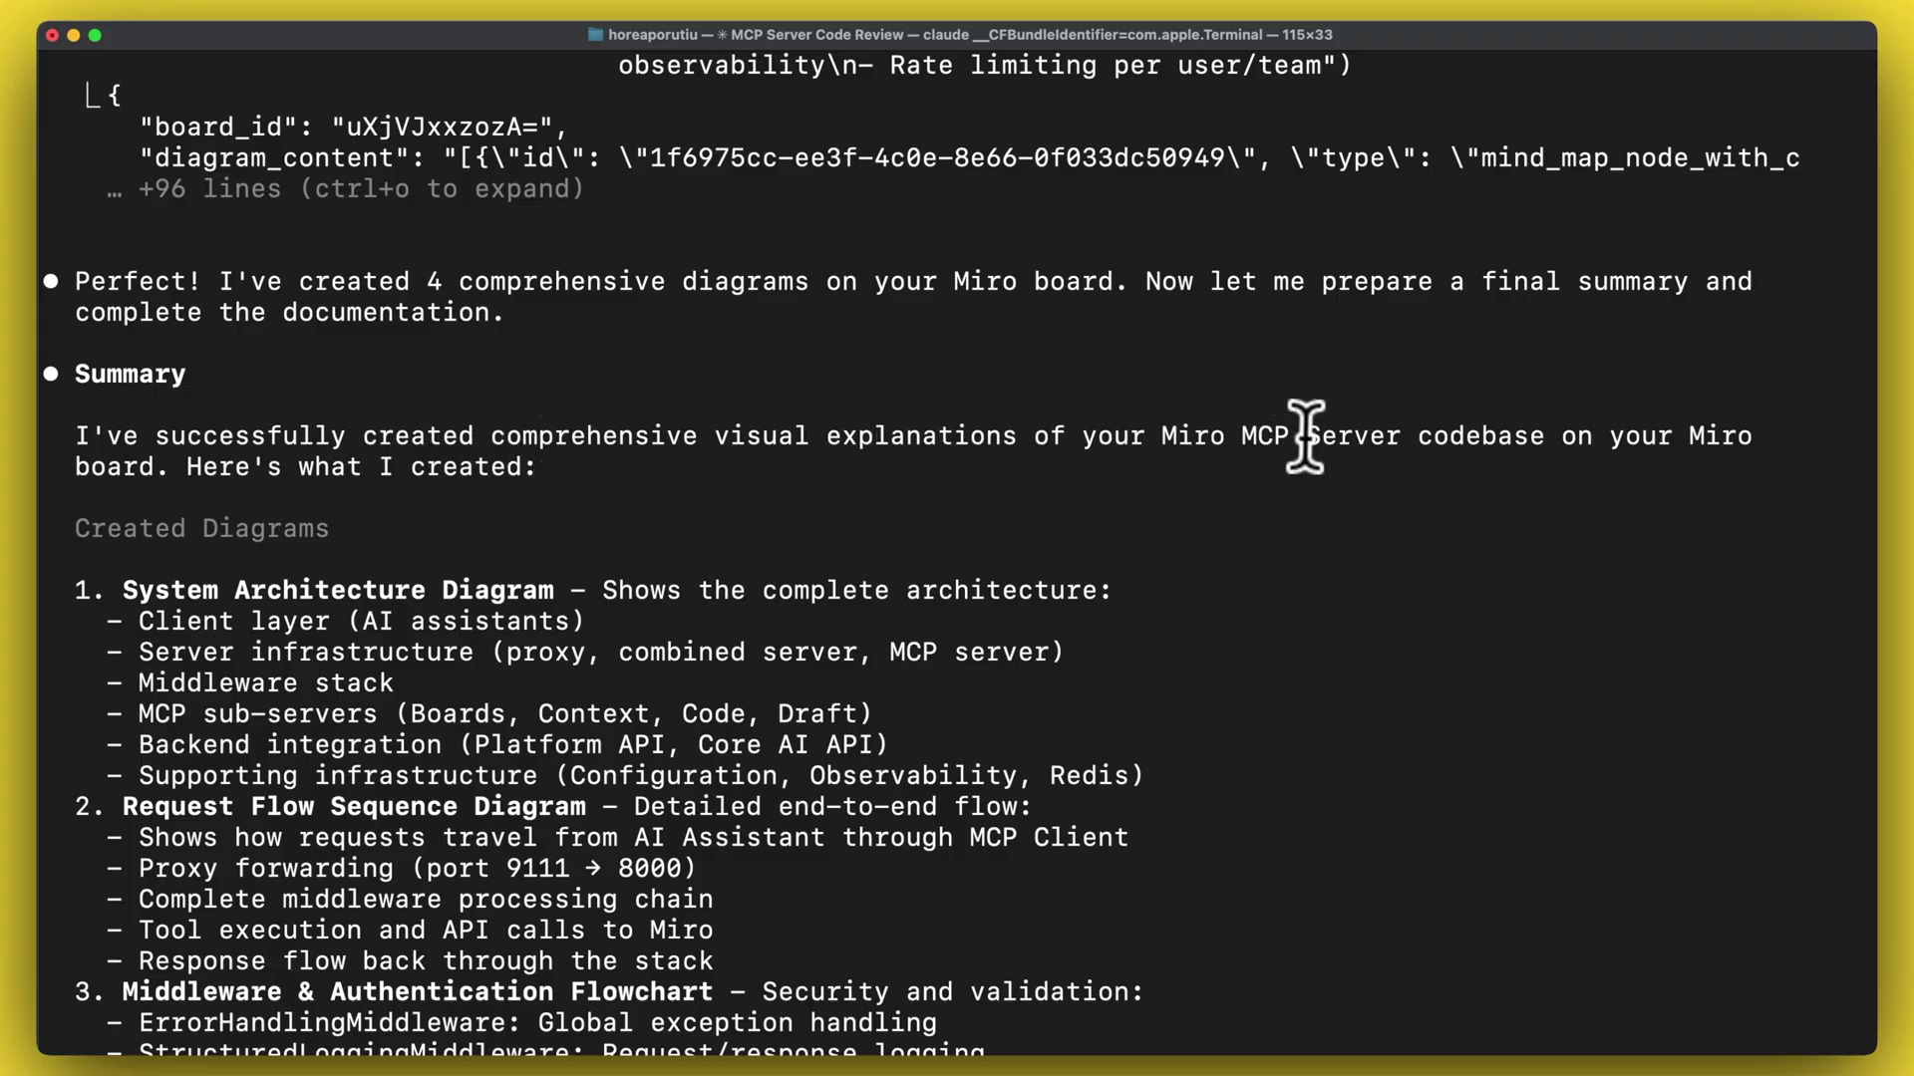
- Highlight the System Architecture, Request Flow Sequence and Middleware & Authentication Flowchart headings in the summary
scroll(751, 502, "down", 3)
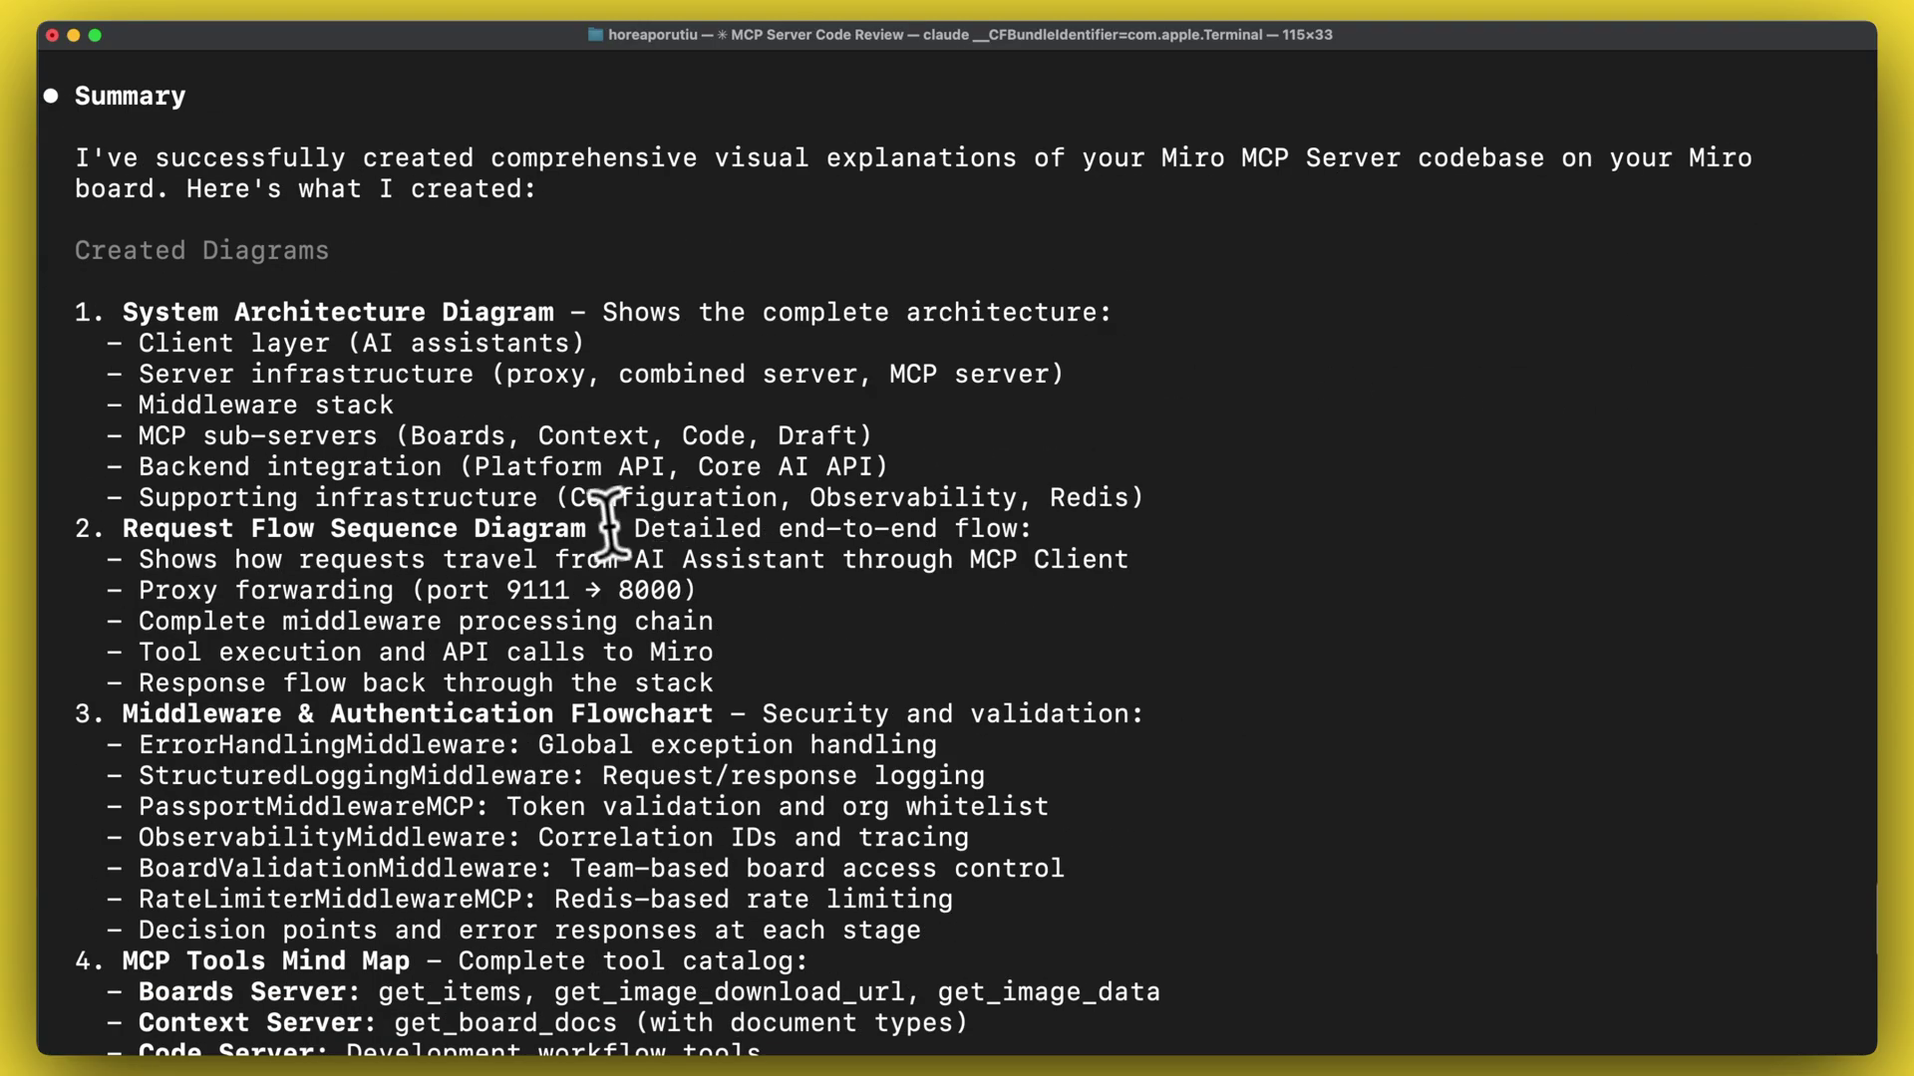
left_click_drag(125, 312, 681, 259)
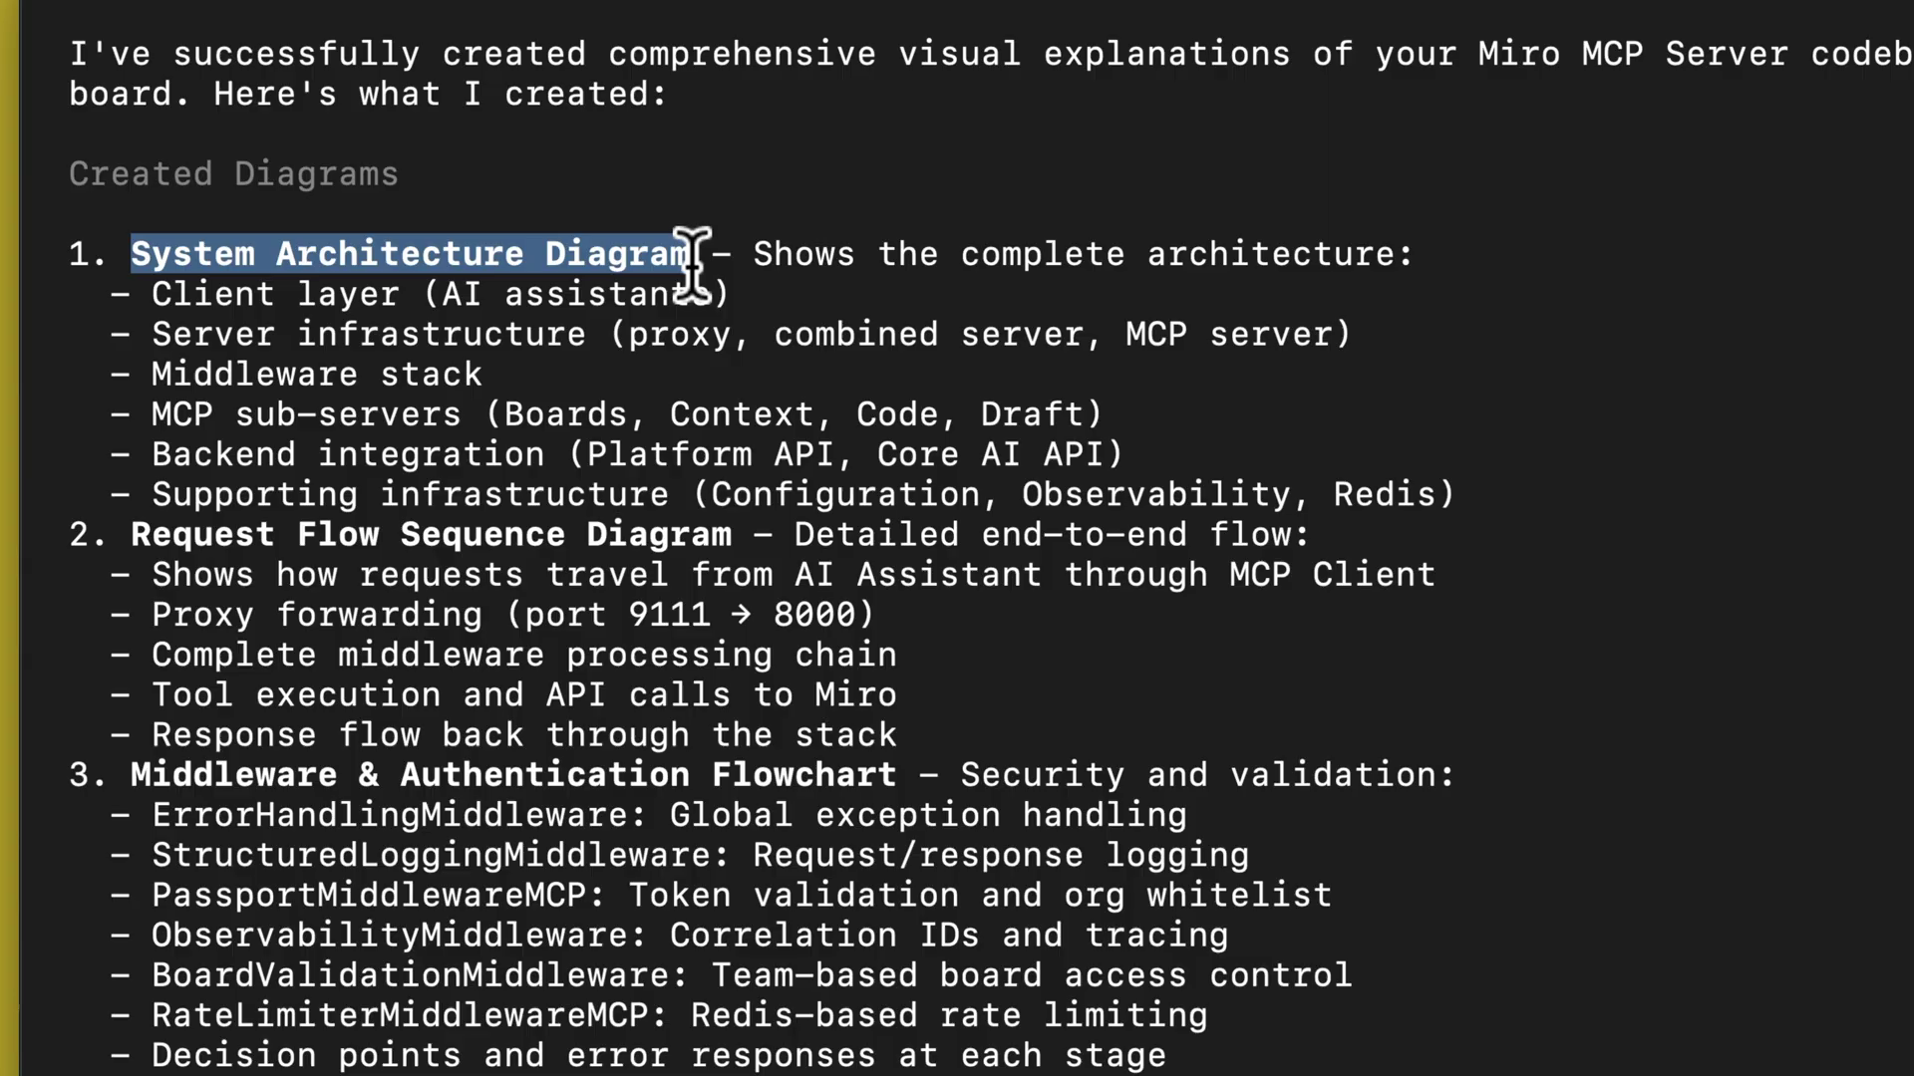
left_click_drag(131, 534, 760, 535)
left_click(135, 775)
left_click_drag(134, 776, 897, 777)
scroll(603, 816, "down", 5)
left_click_drag(132, 576, 500, 576)
- Read to the end of the summary's board link, then bring up the Miro board in Chrome
scroll(499, 573, "up", 4)
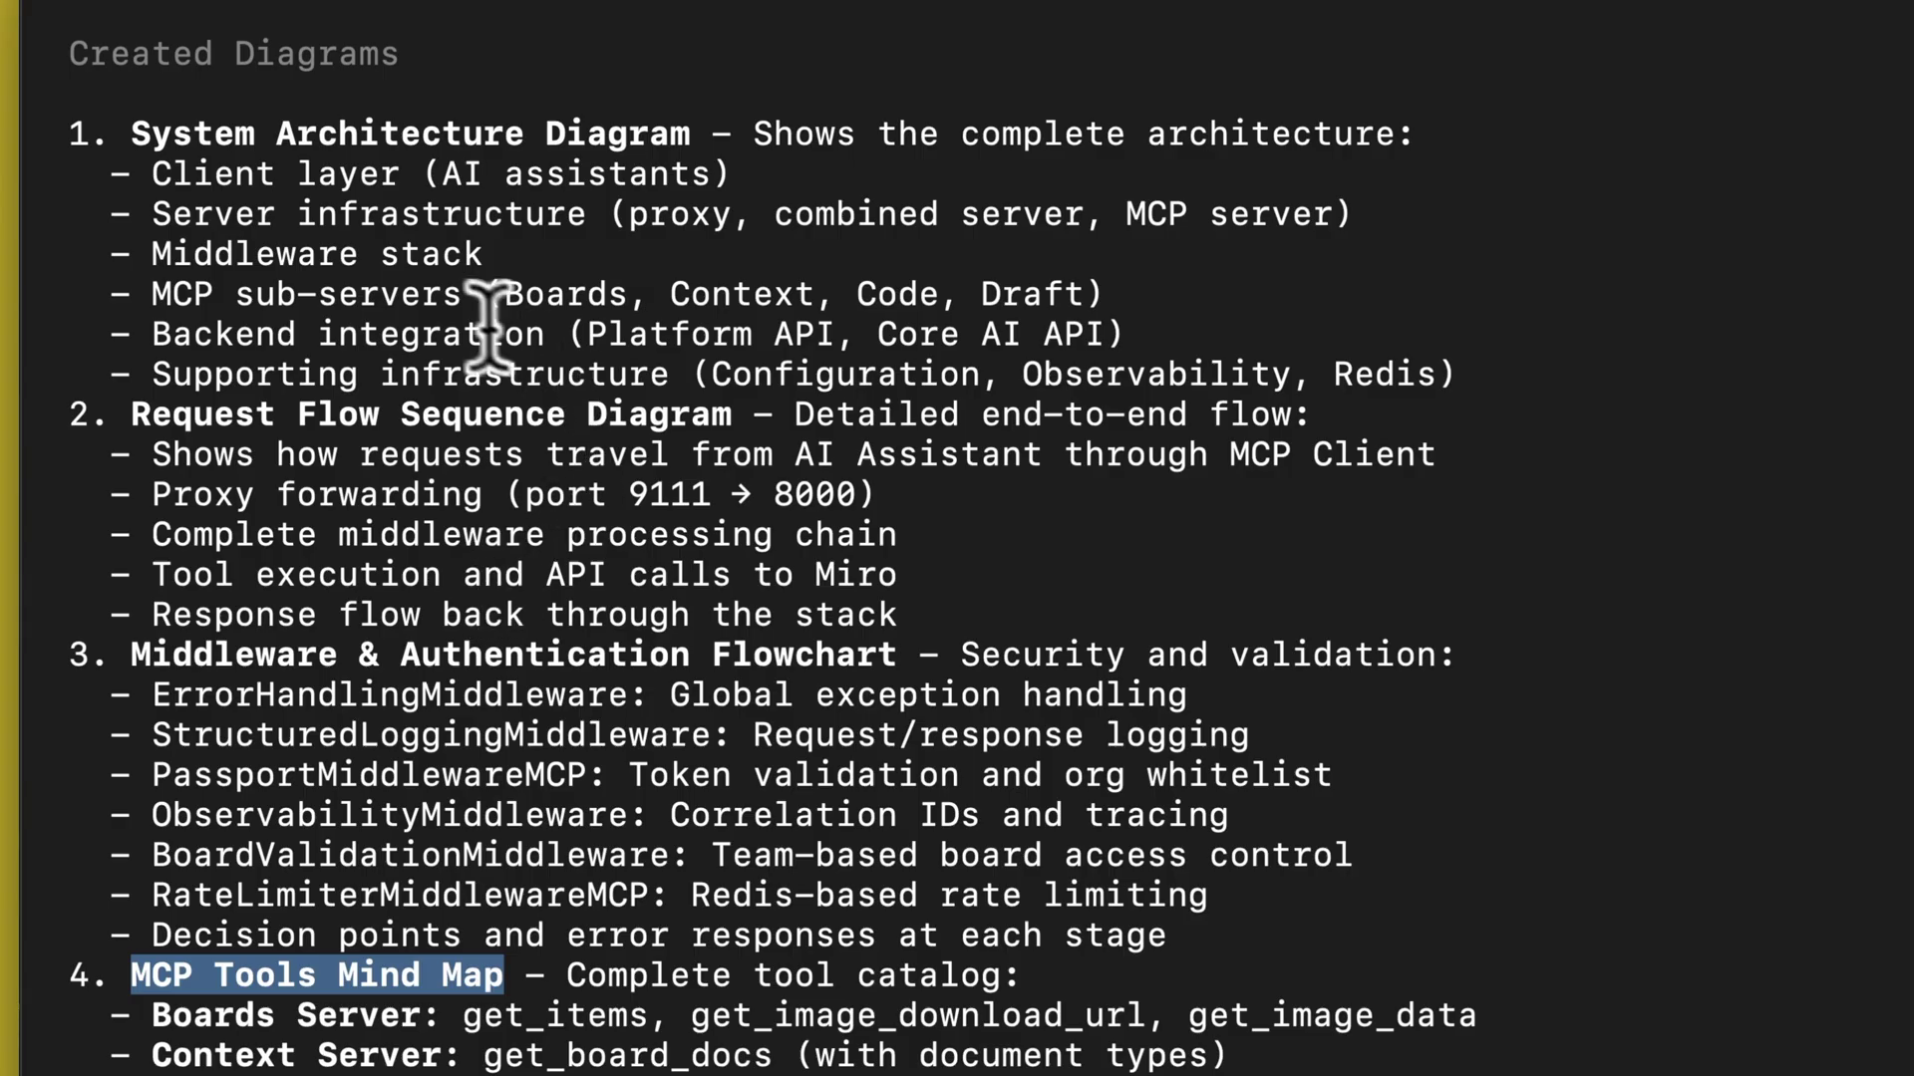
scroll(473, 598, "down", 5)
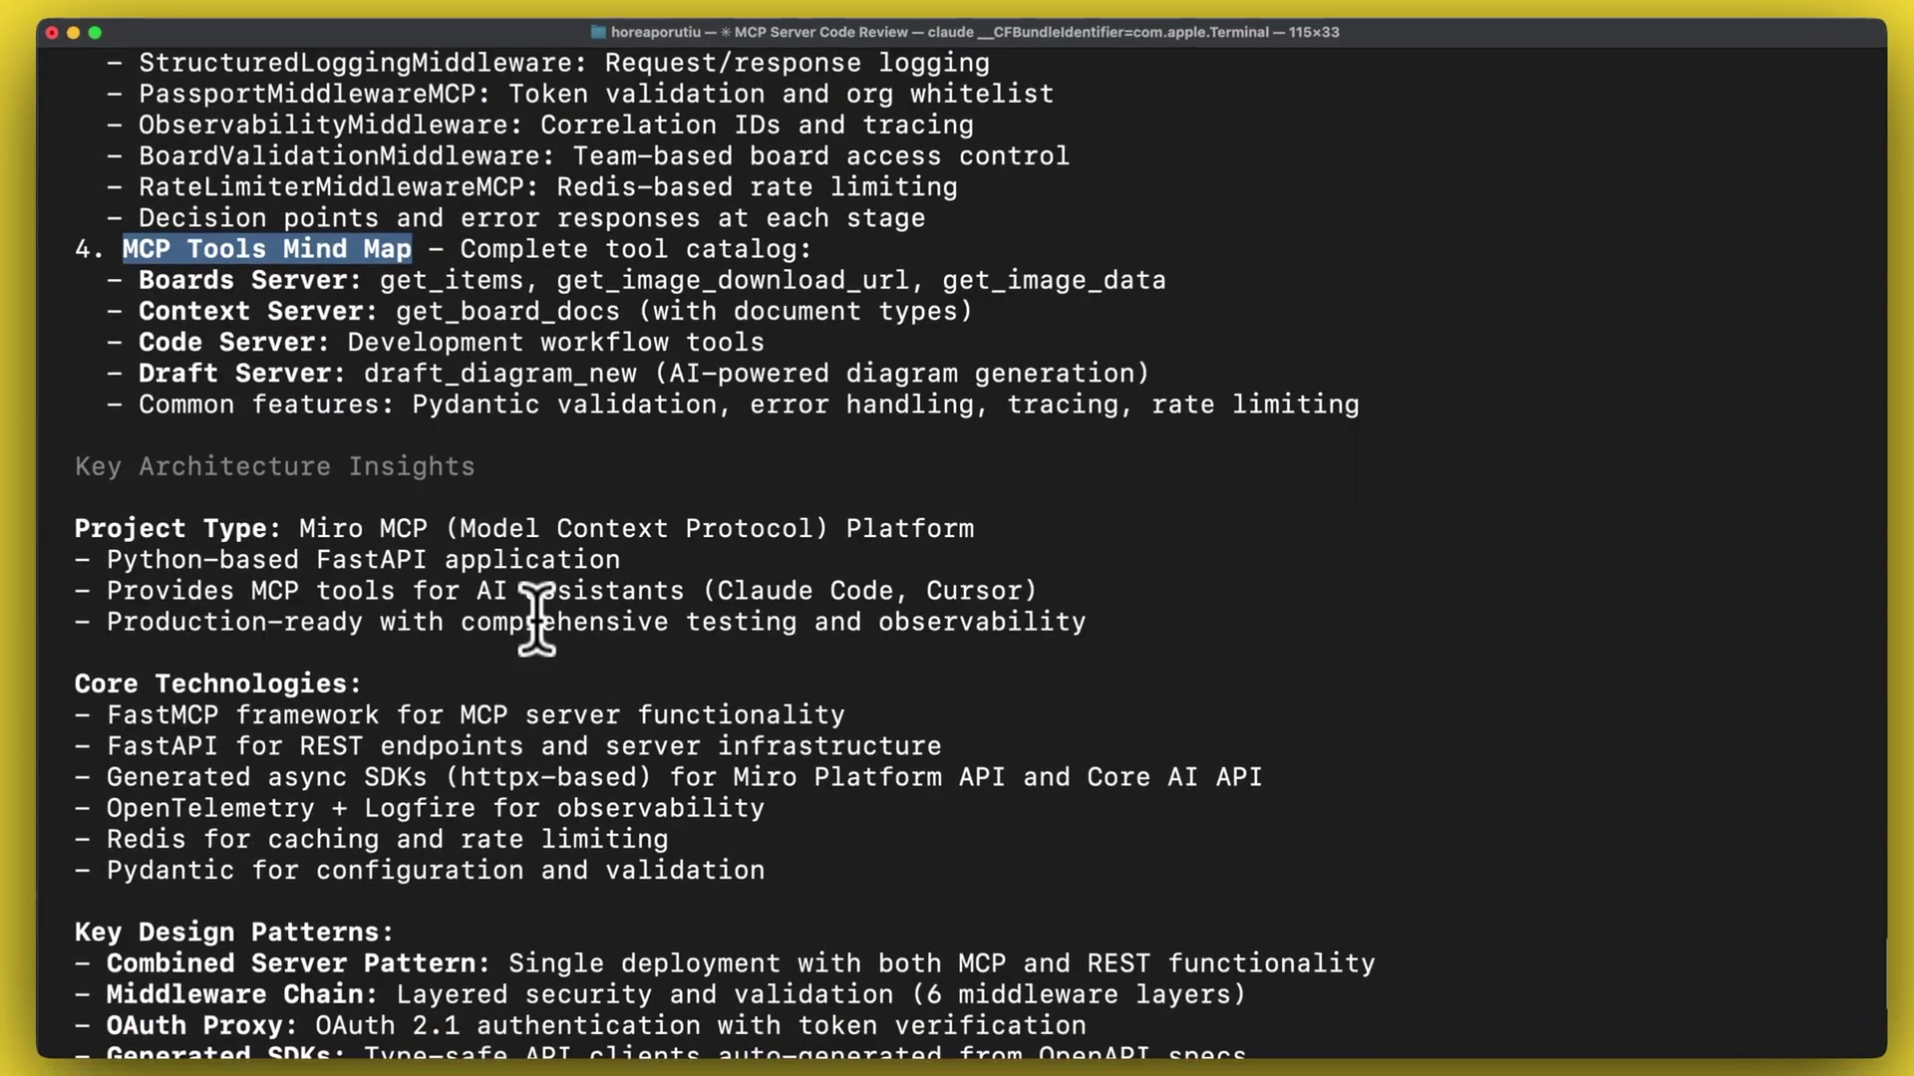
scroll(536, 618, "down", 5)
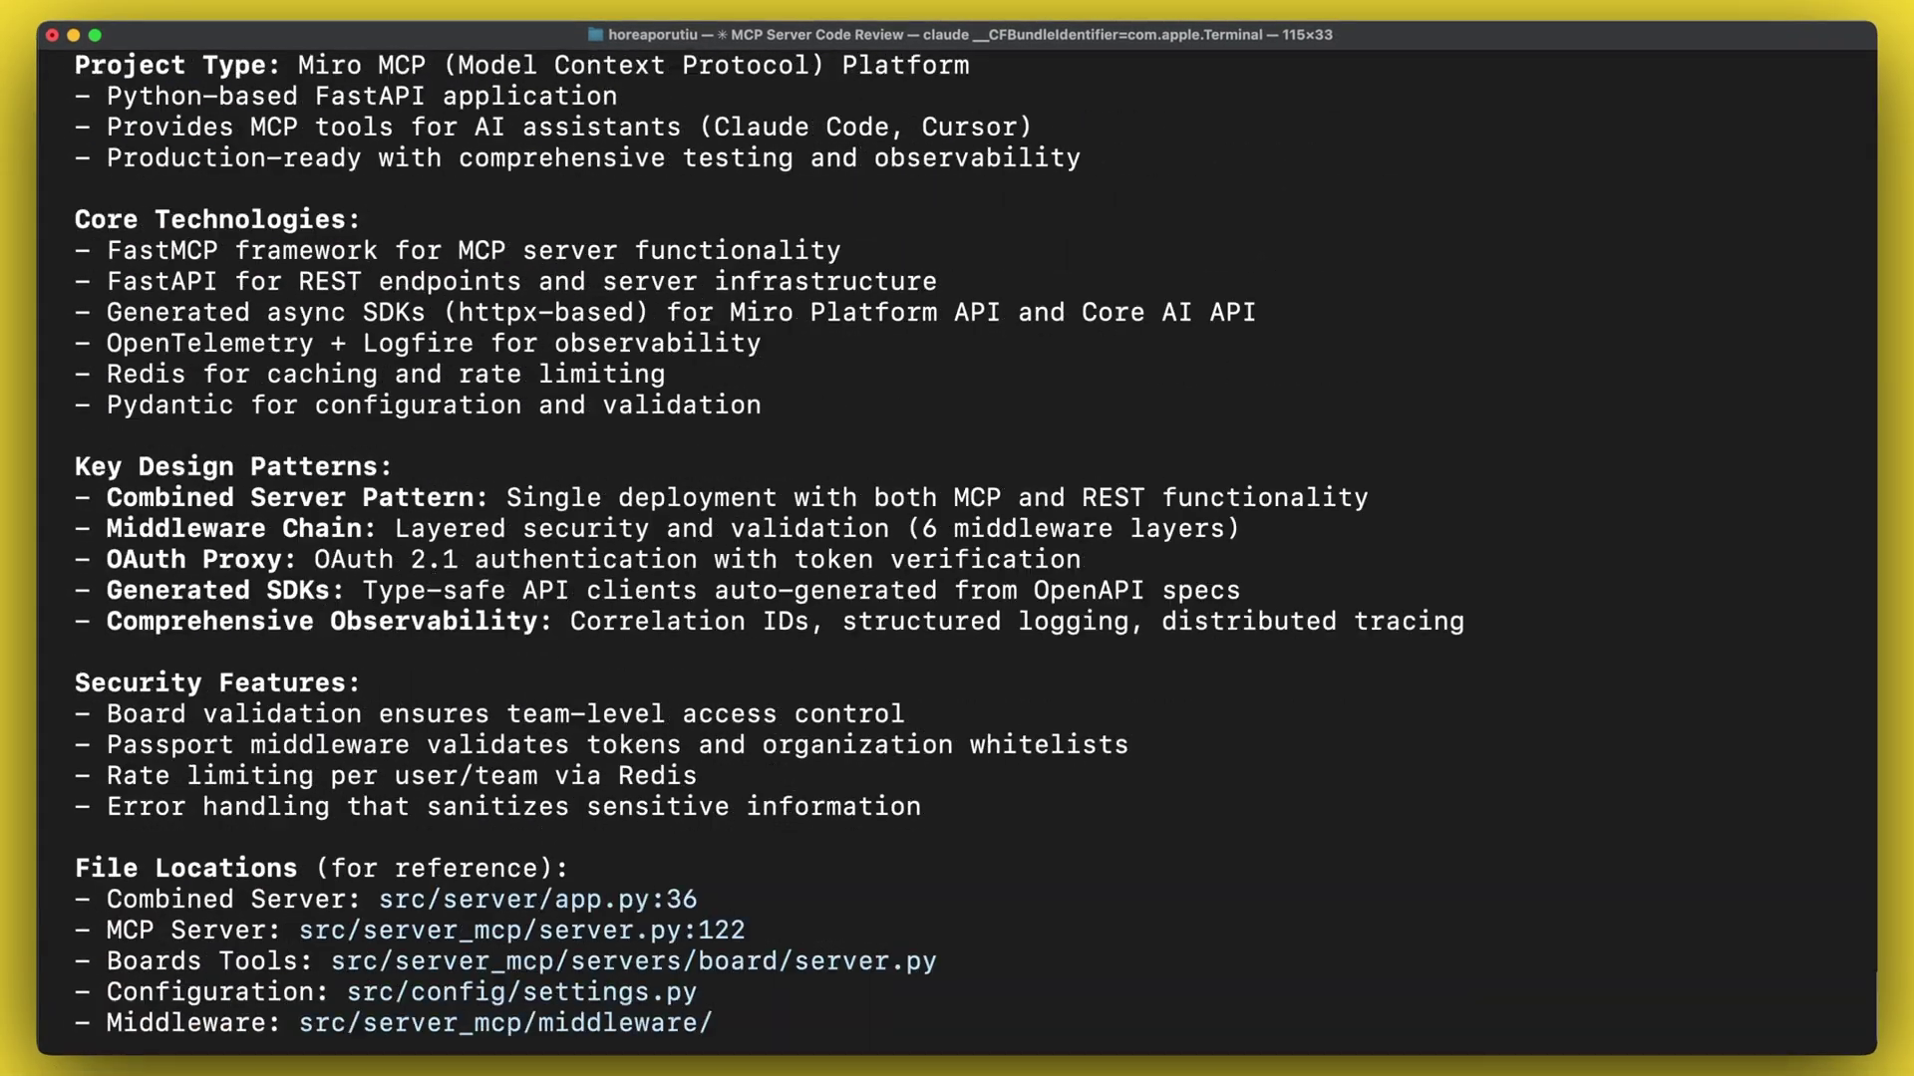
scroll(957, 538, "down", 3)
mouse_move(738, 1071)
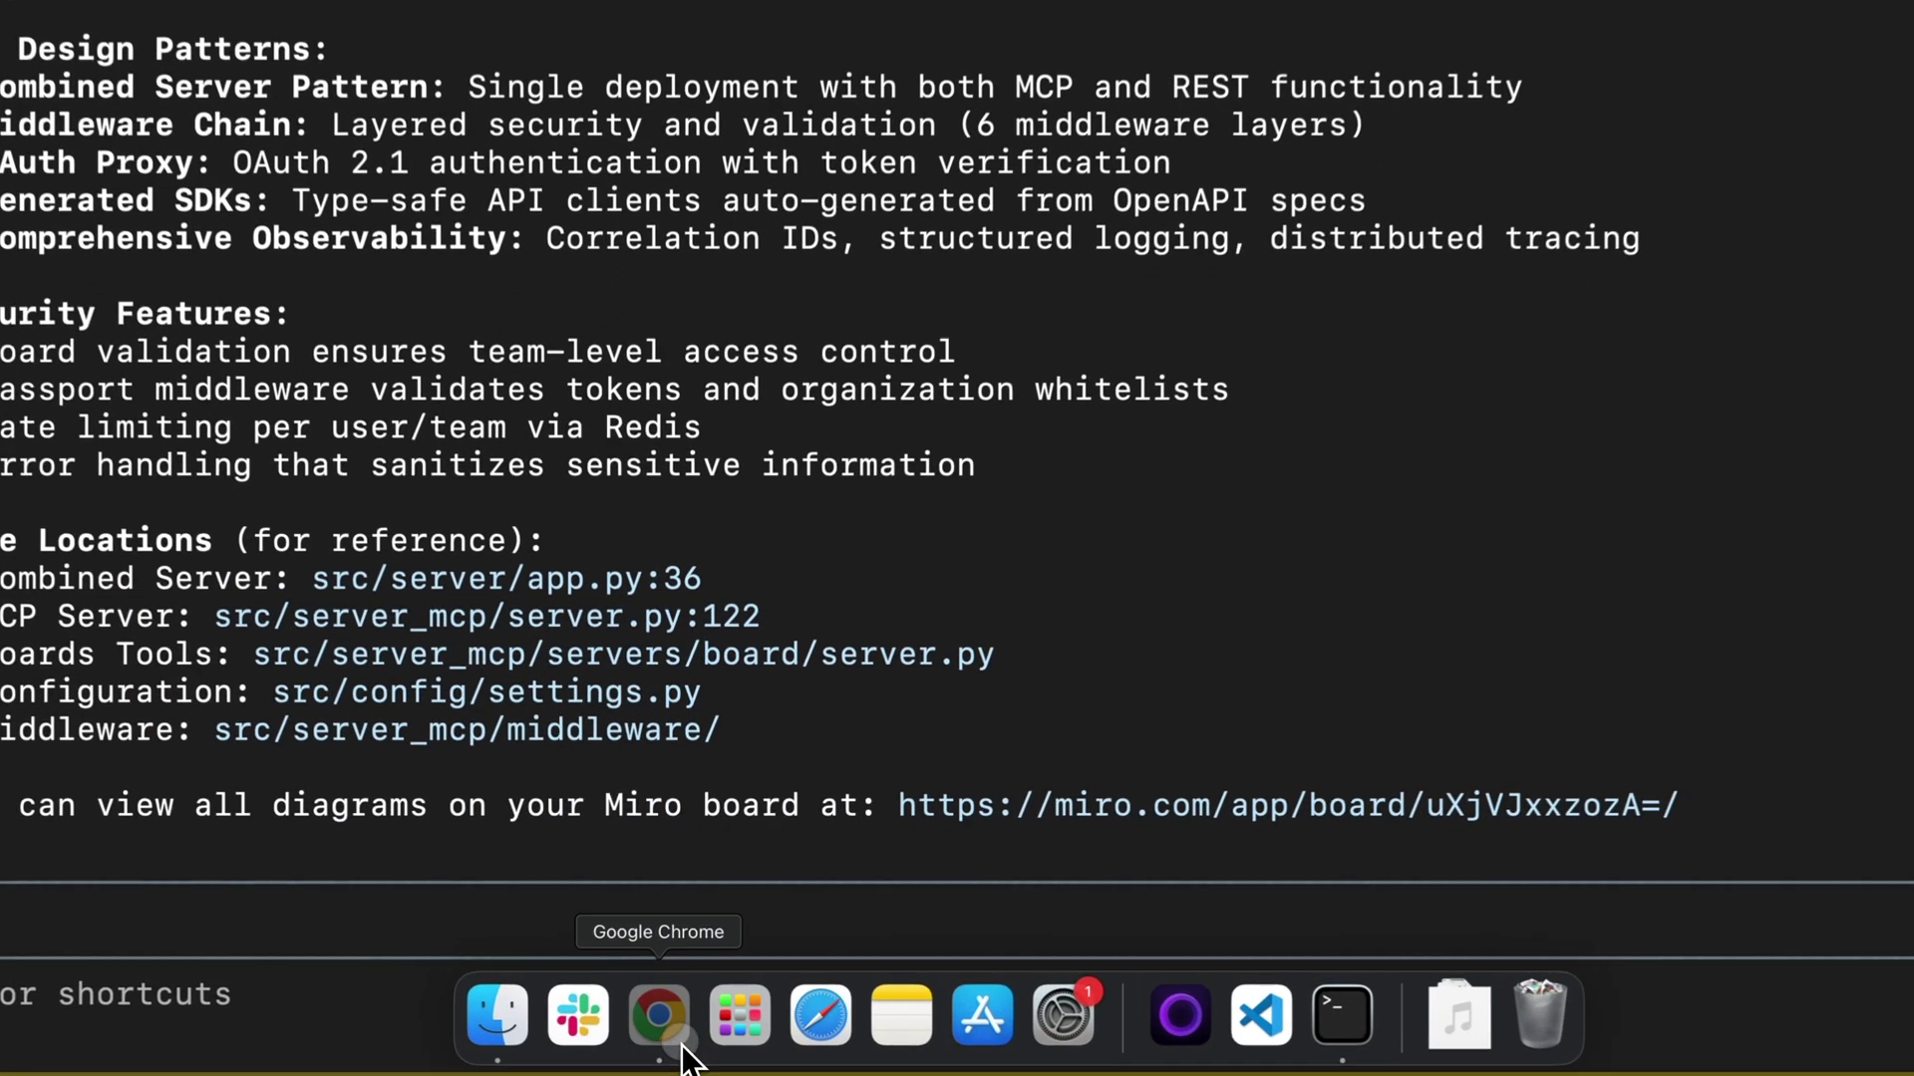
left_click(683, 1047)
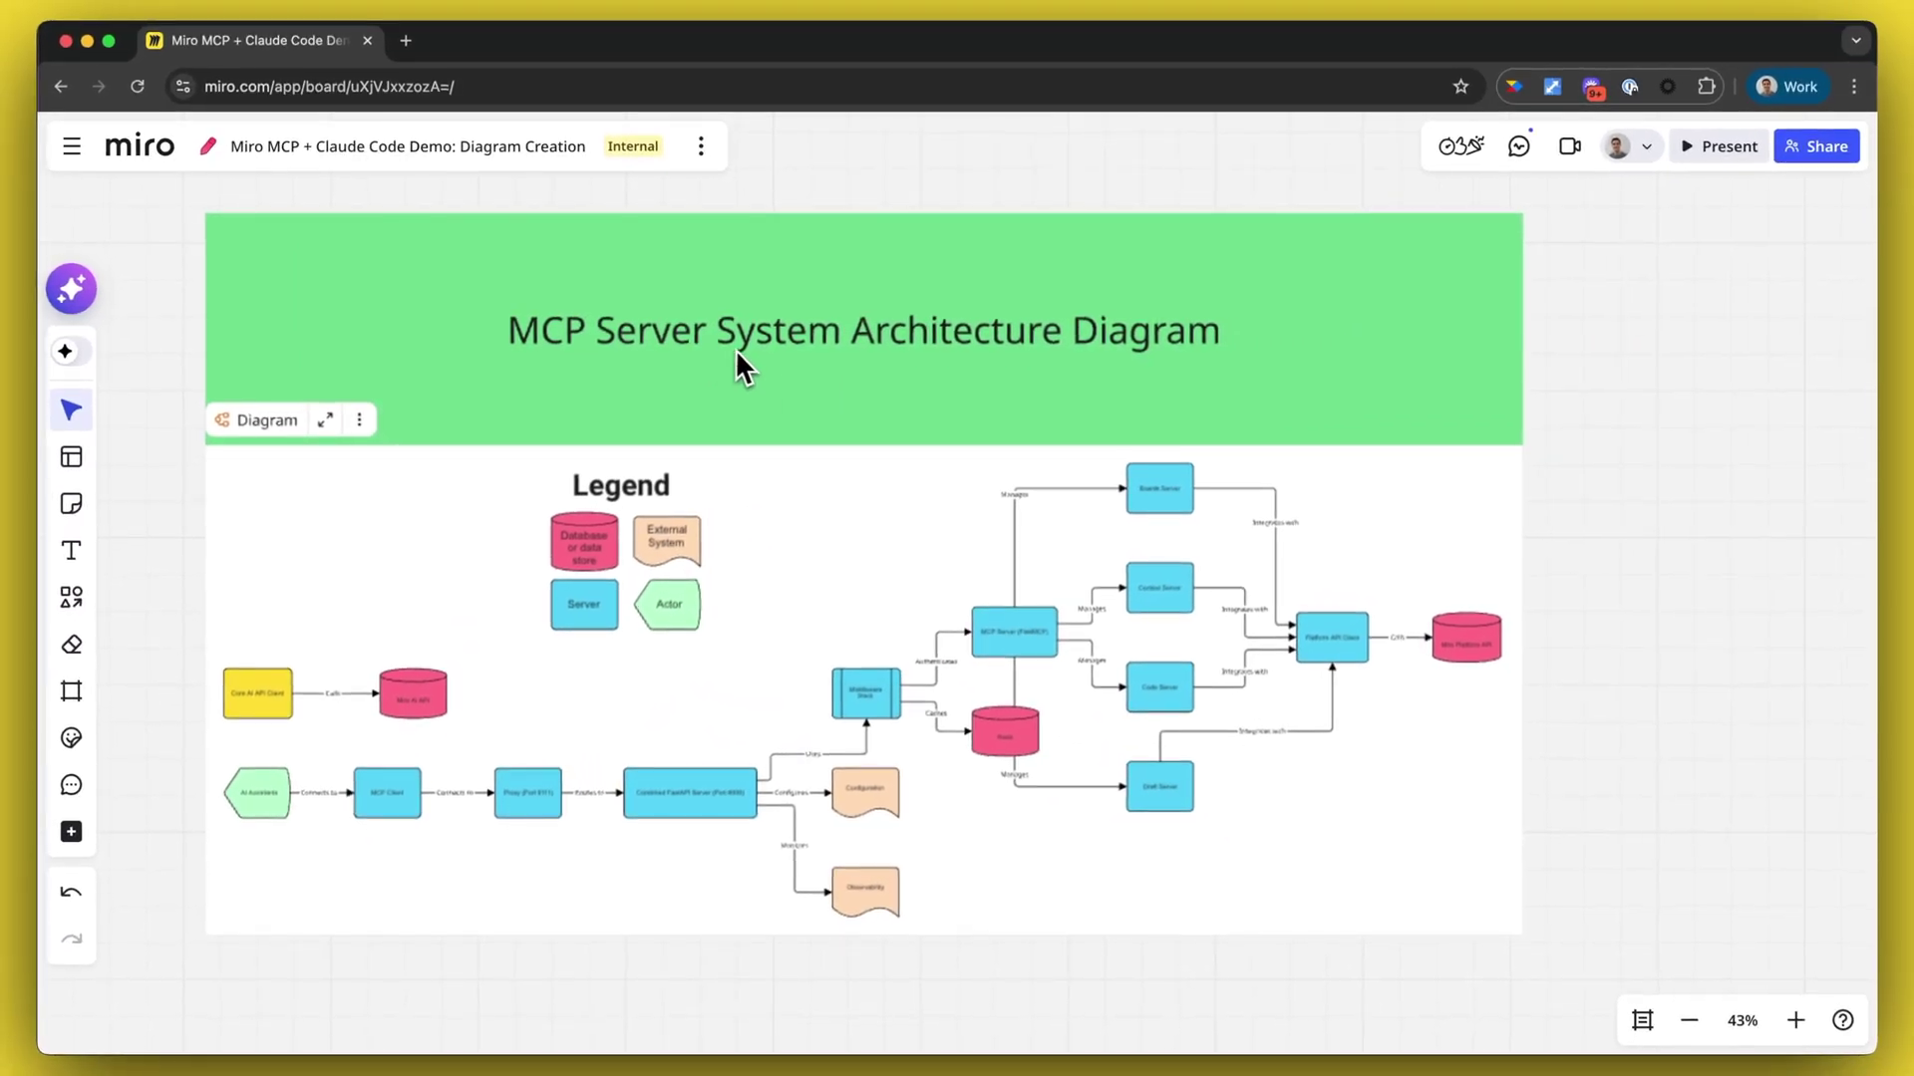
- Focus the System Architecture Diagram and pan across the FastMCP server, its Boards, Context, Code and Draft servers, and the legend
left_click(325, 420)
scroll(634, 598, "up", 5)
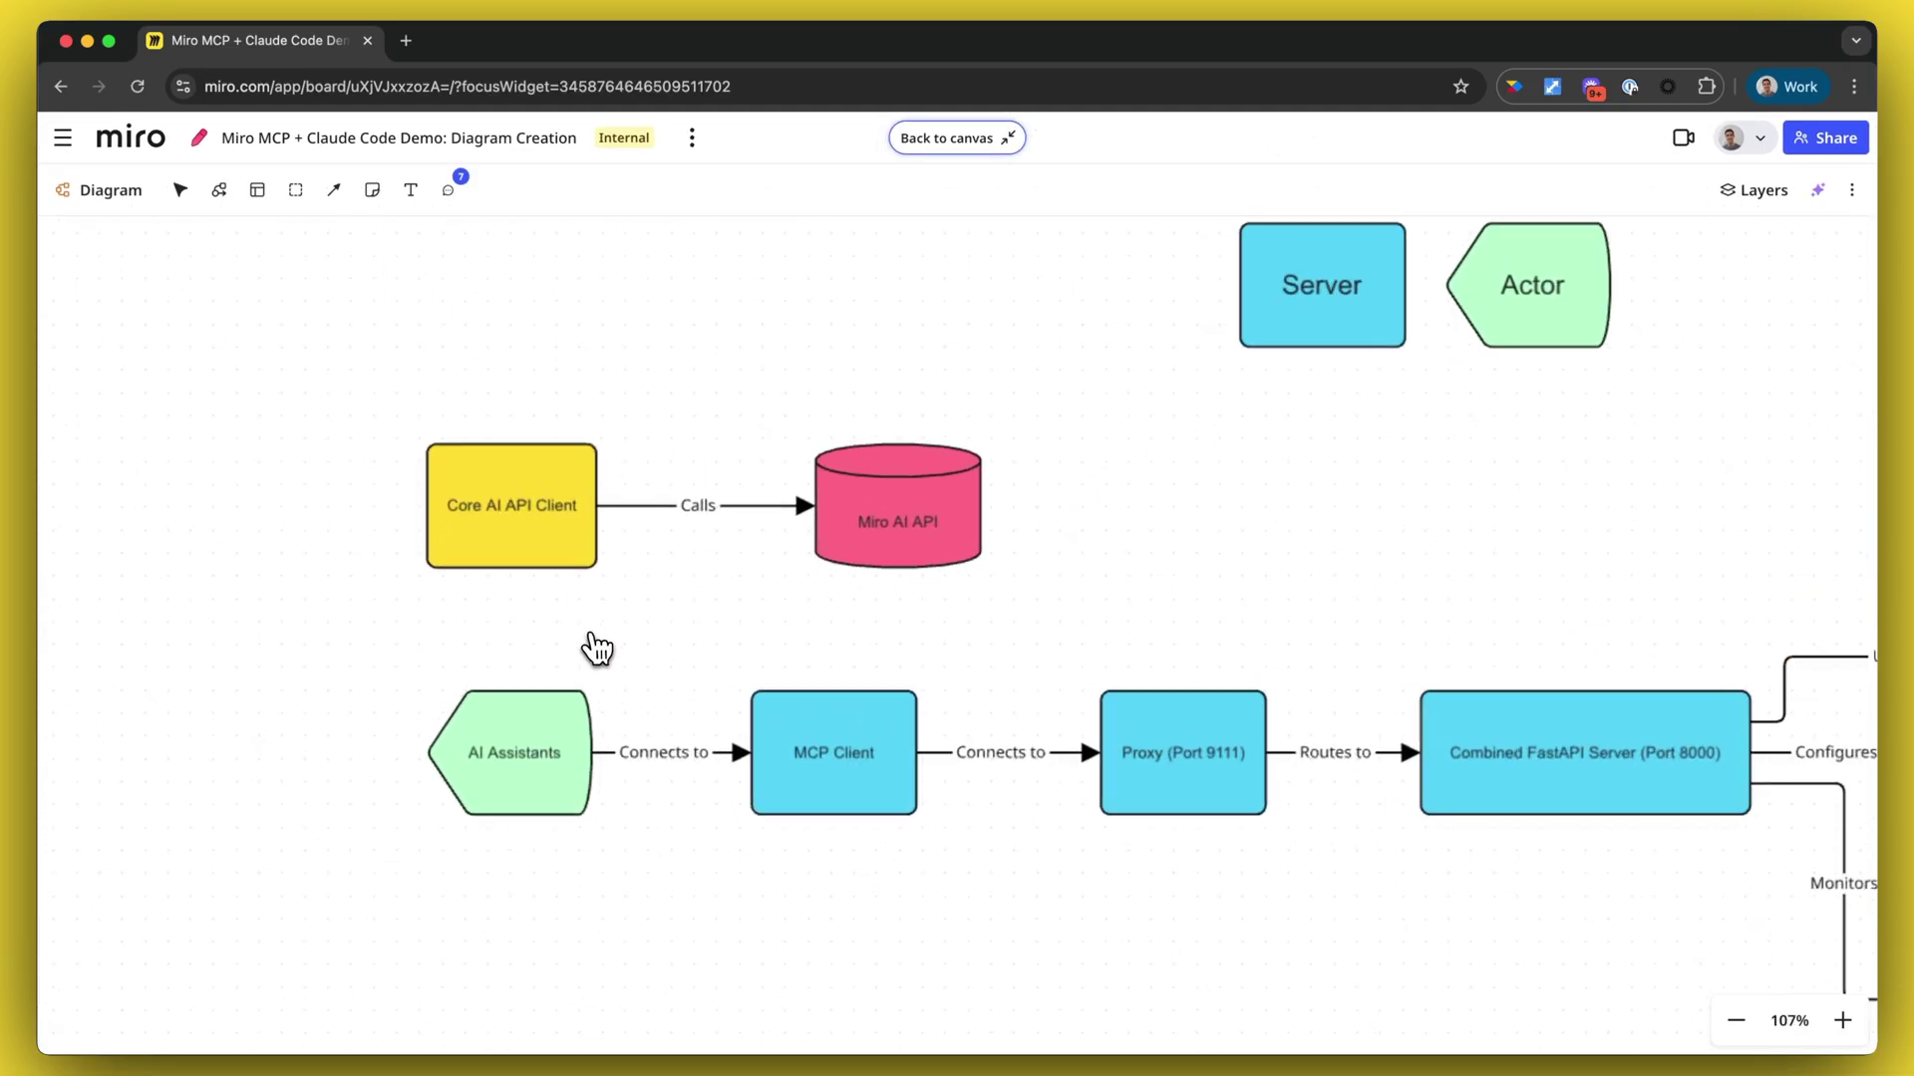
scroll(598, 648, "up", 5)
scroll(1234, 428, "right", 2)
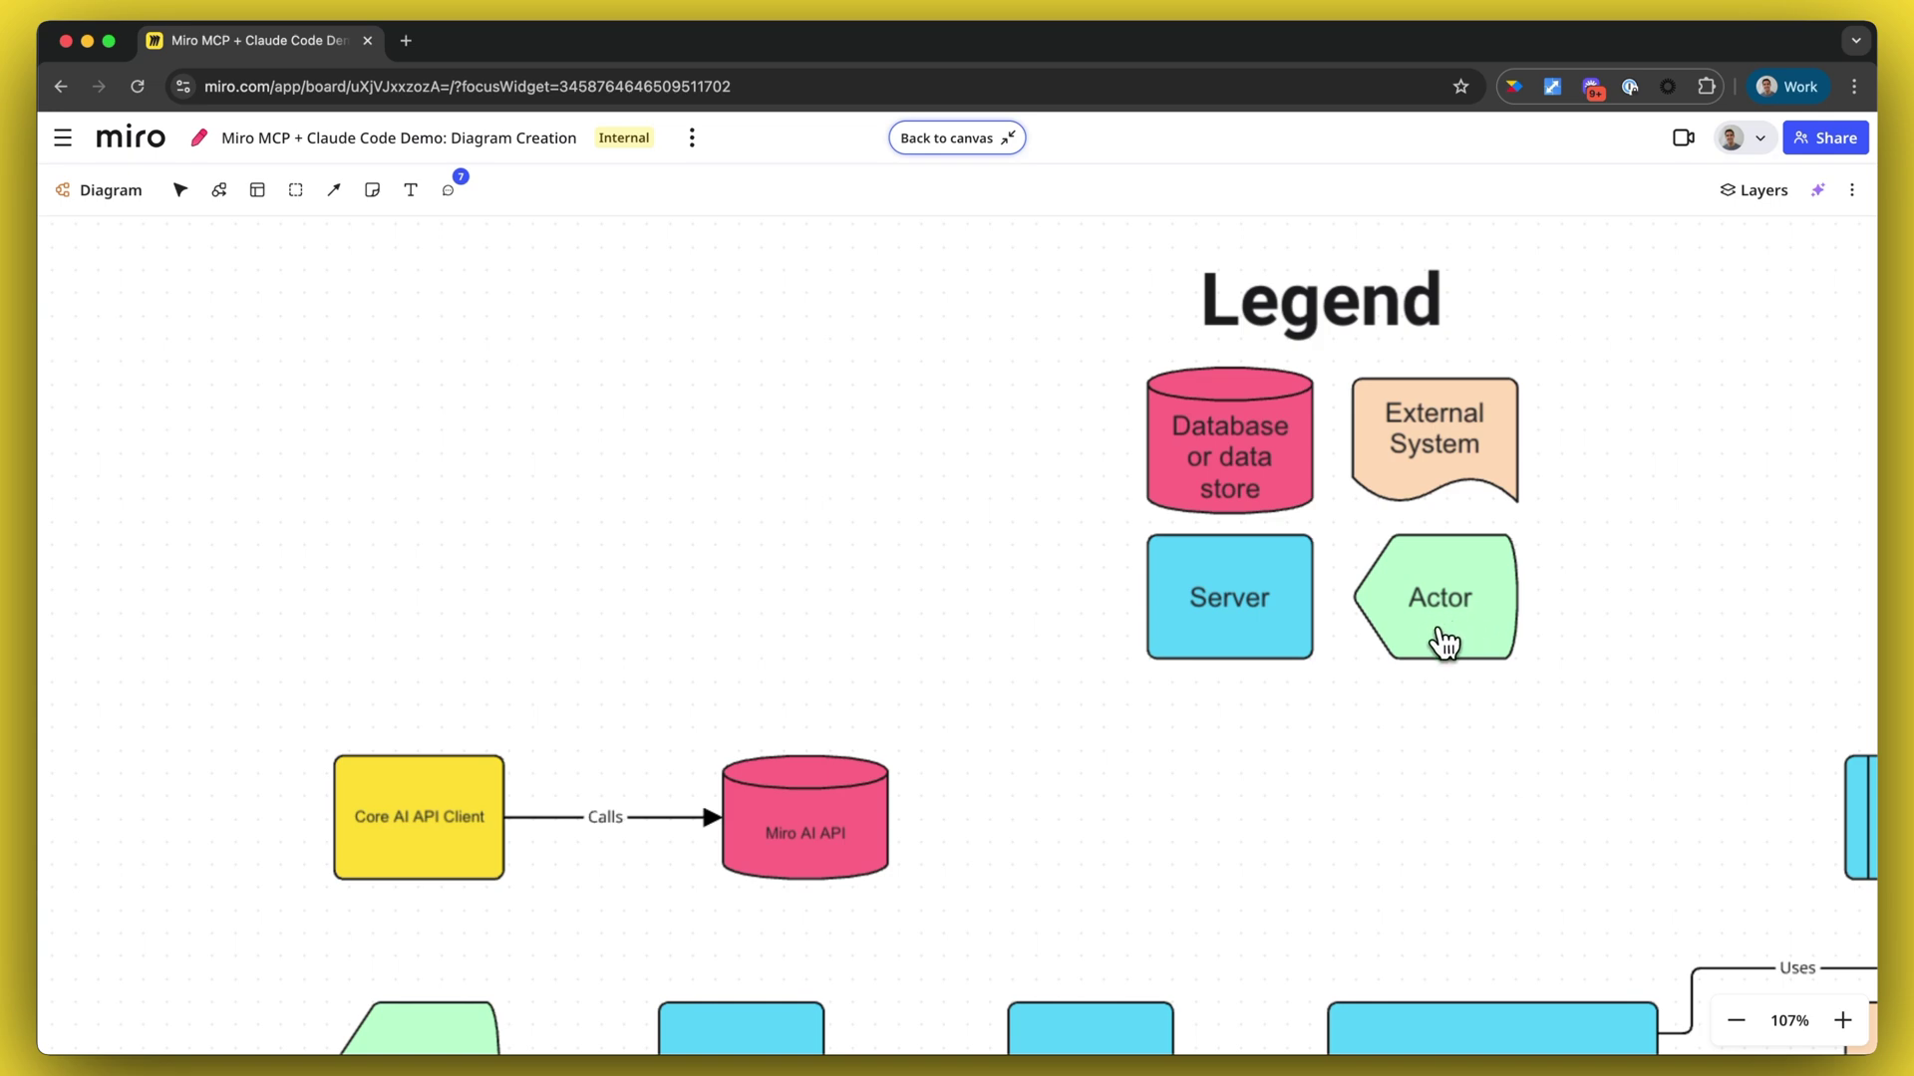
scroll(1358, 675, "down", 3)
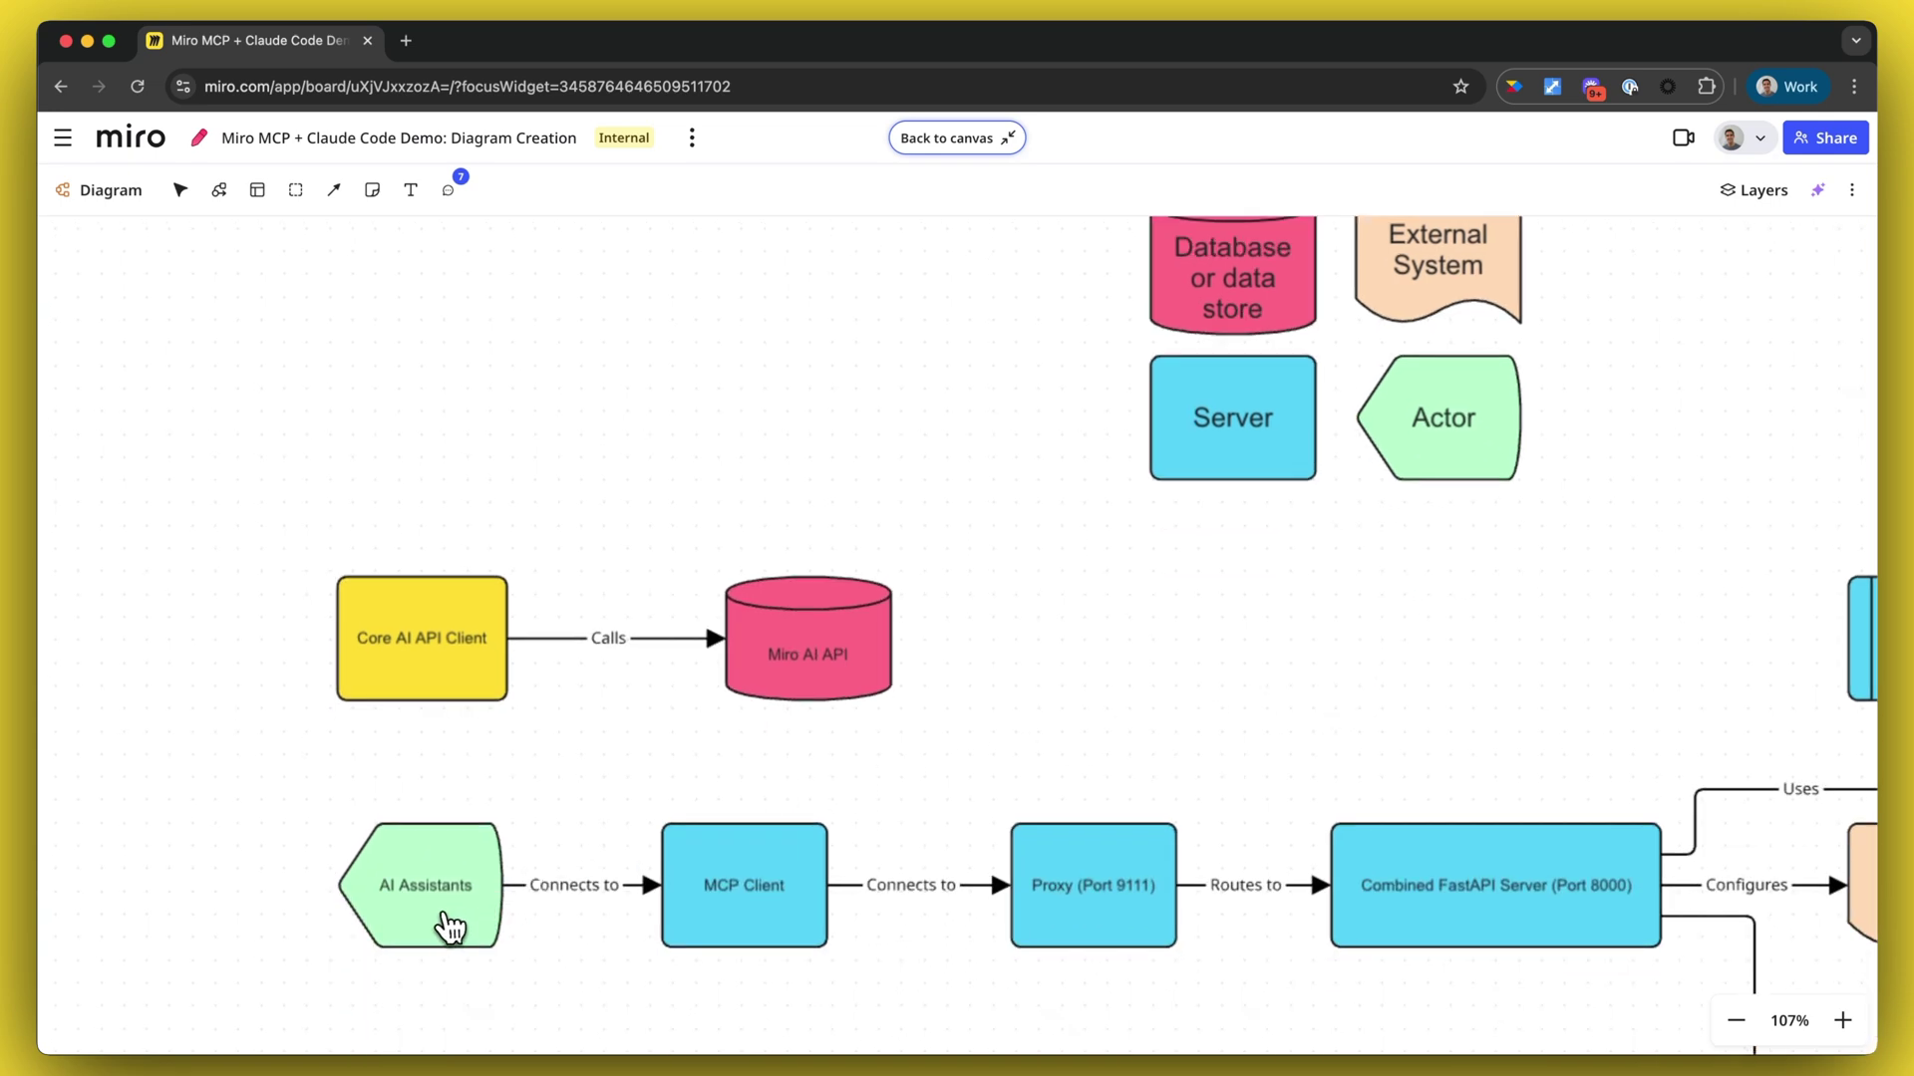
scroll(581, 877, "down", 1)
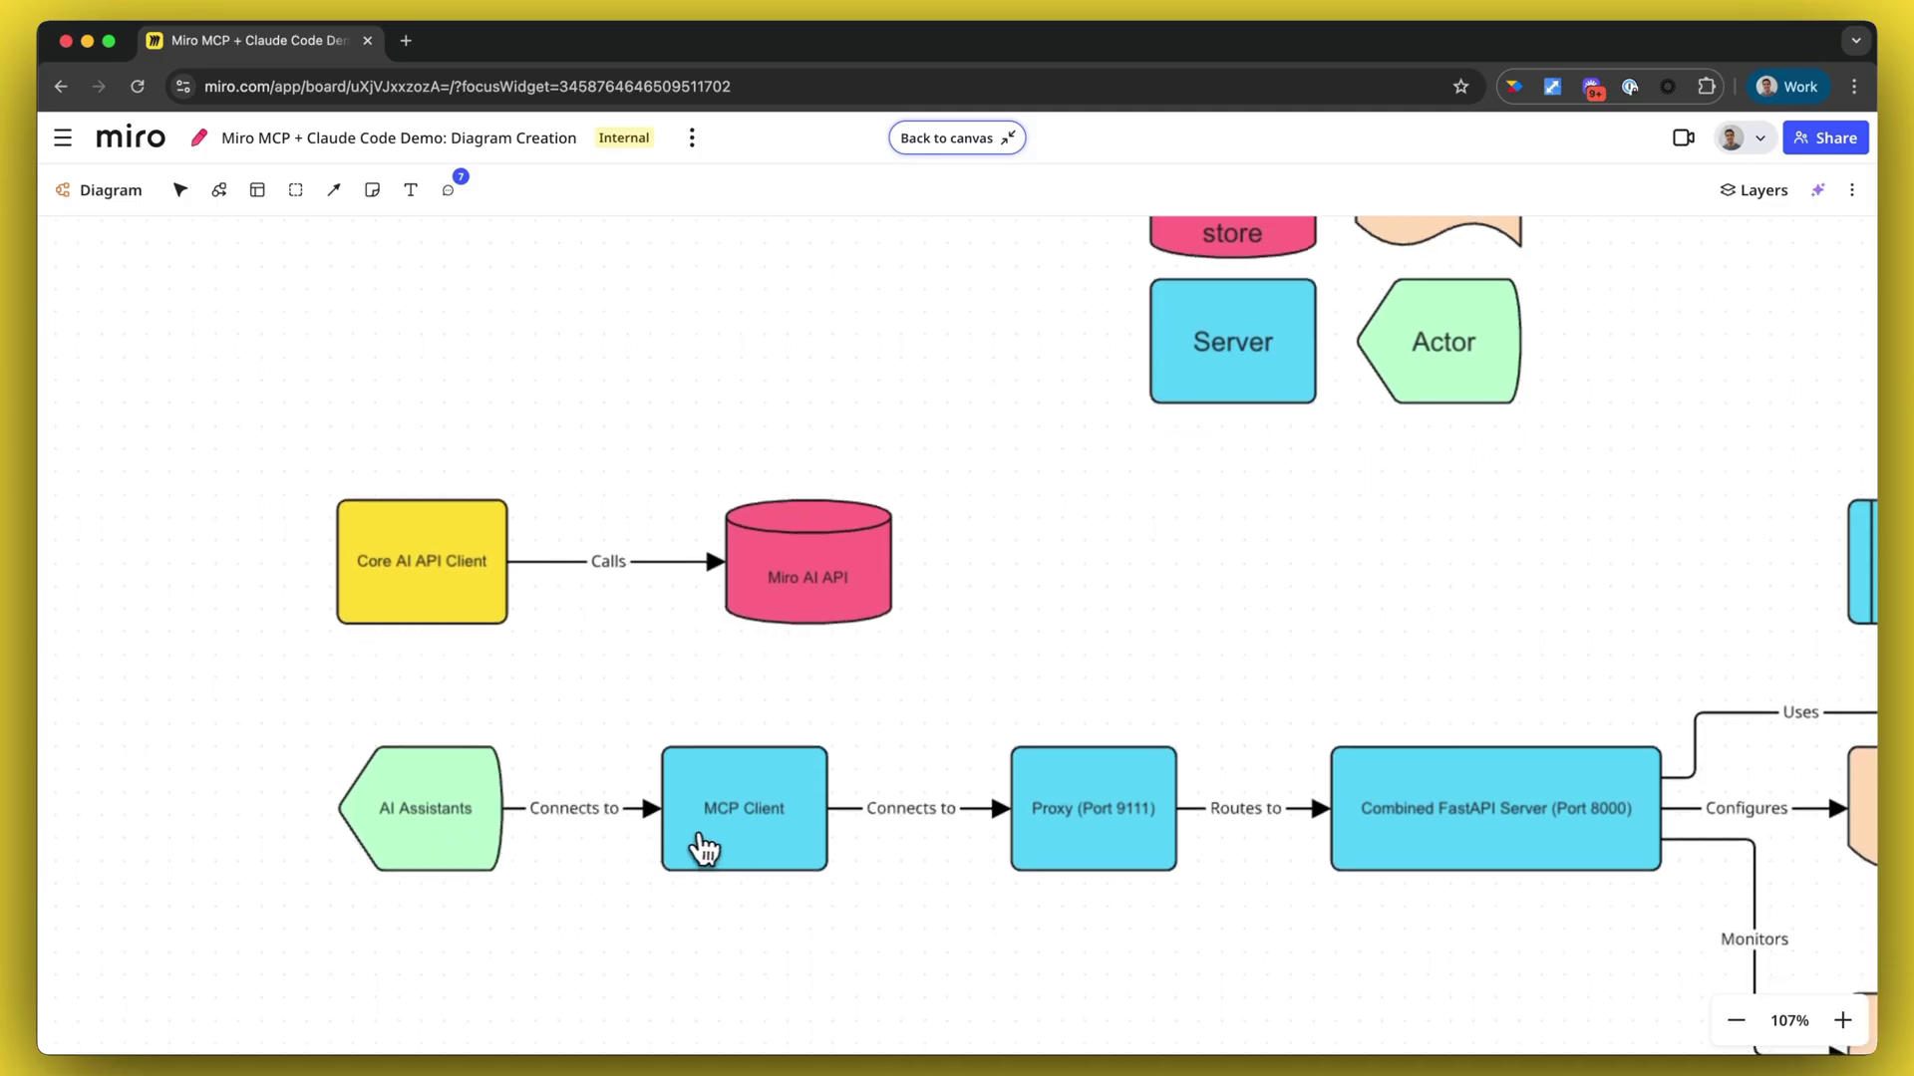
scroll(1147, 829, "right", 3)
scroll(1166, 833, "right", 2)
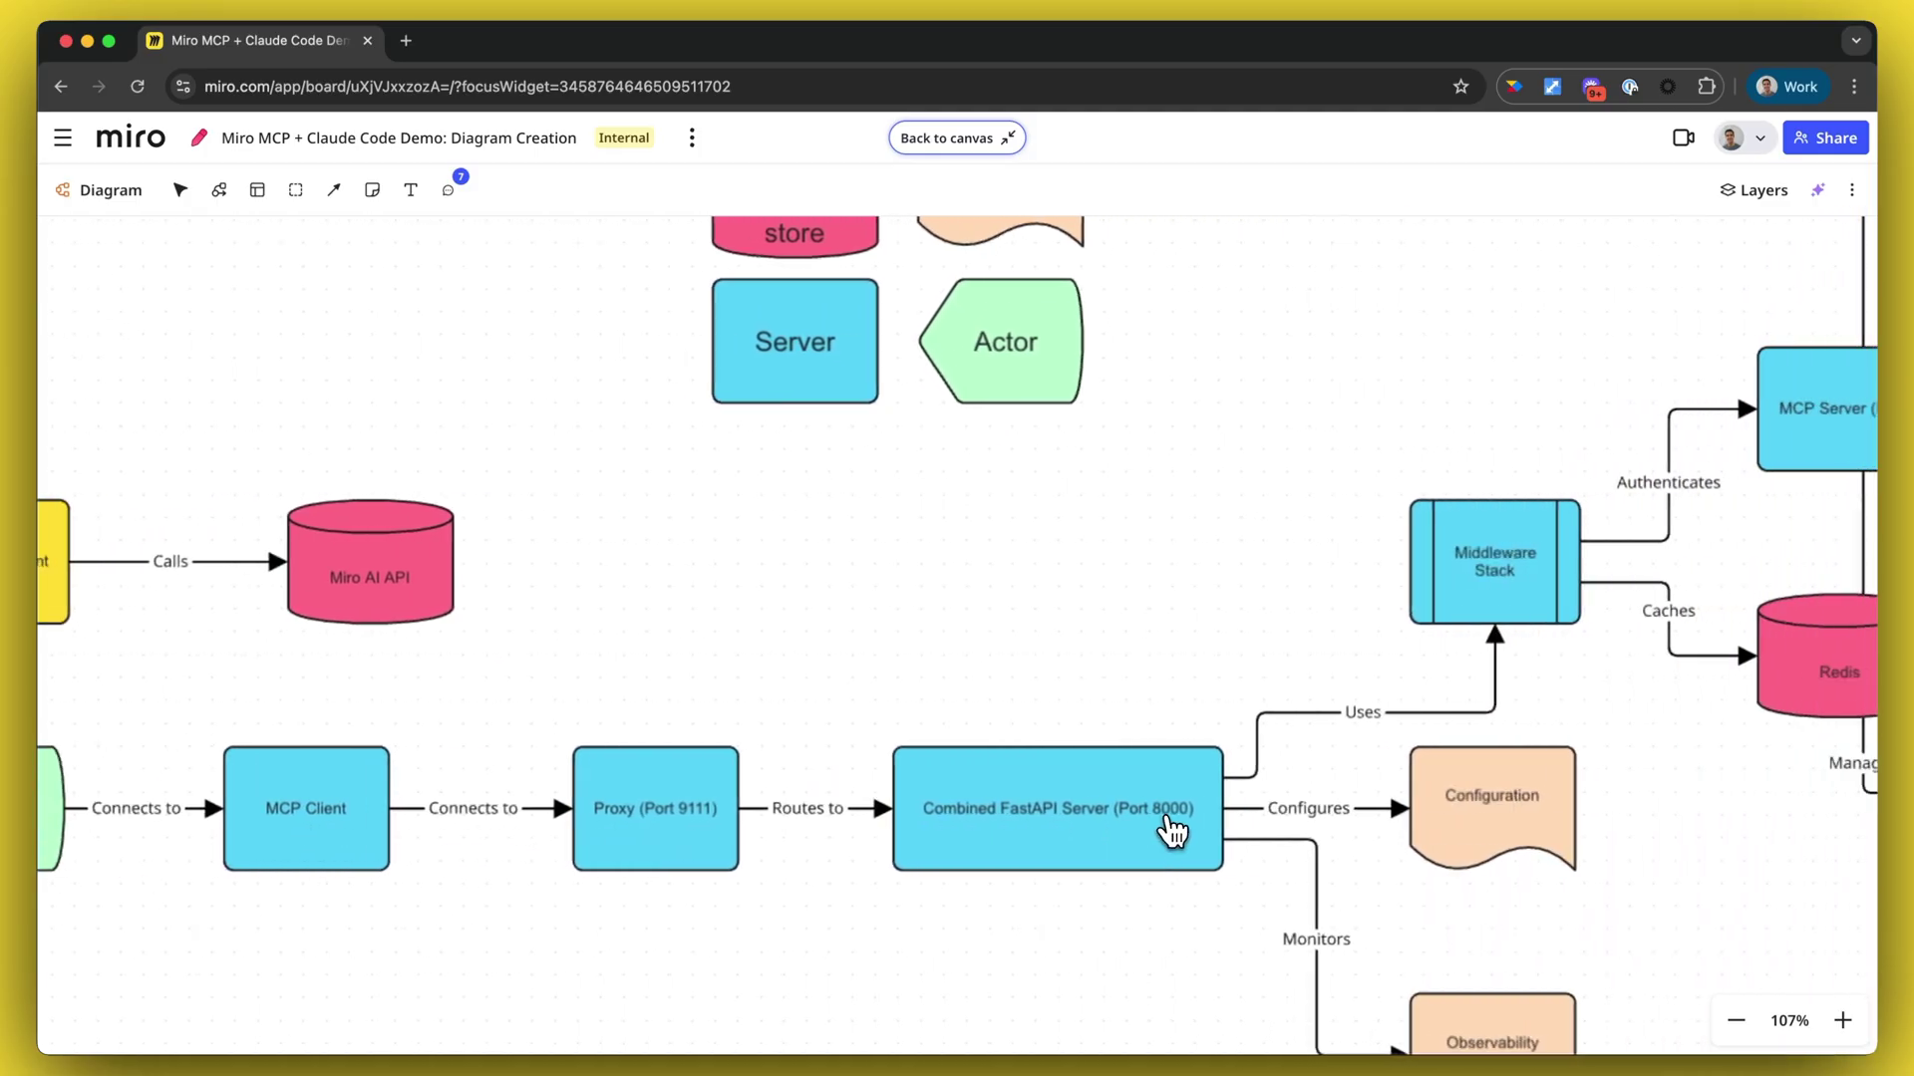
scroll(1096, 832, "down", 3)
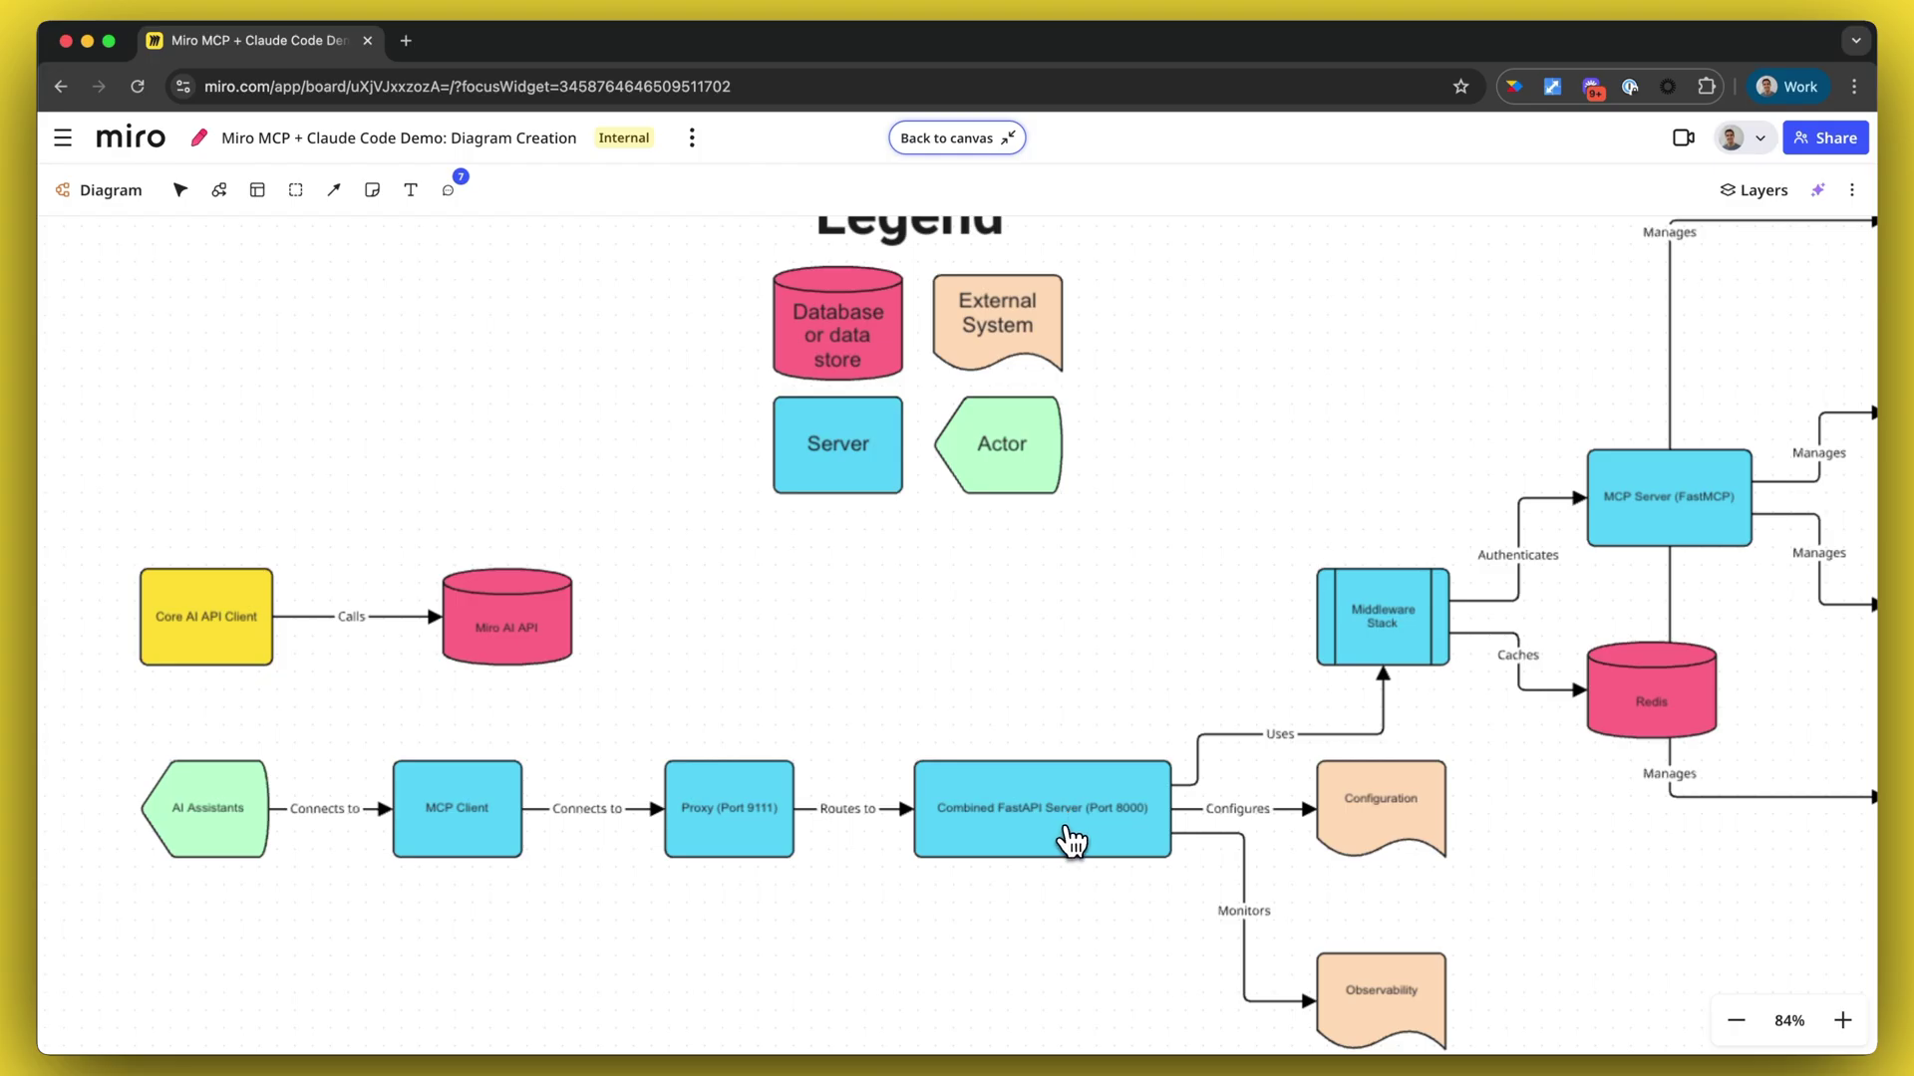
scroll(1071, 842, "right", 5)
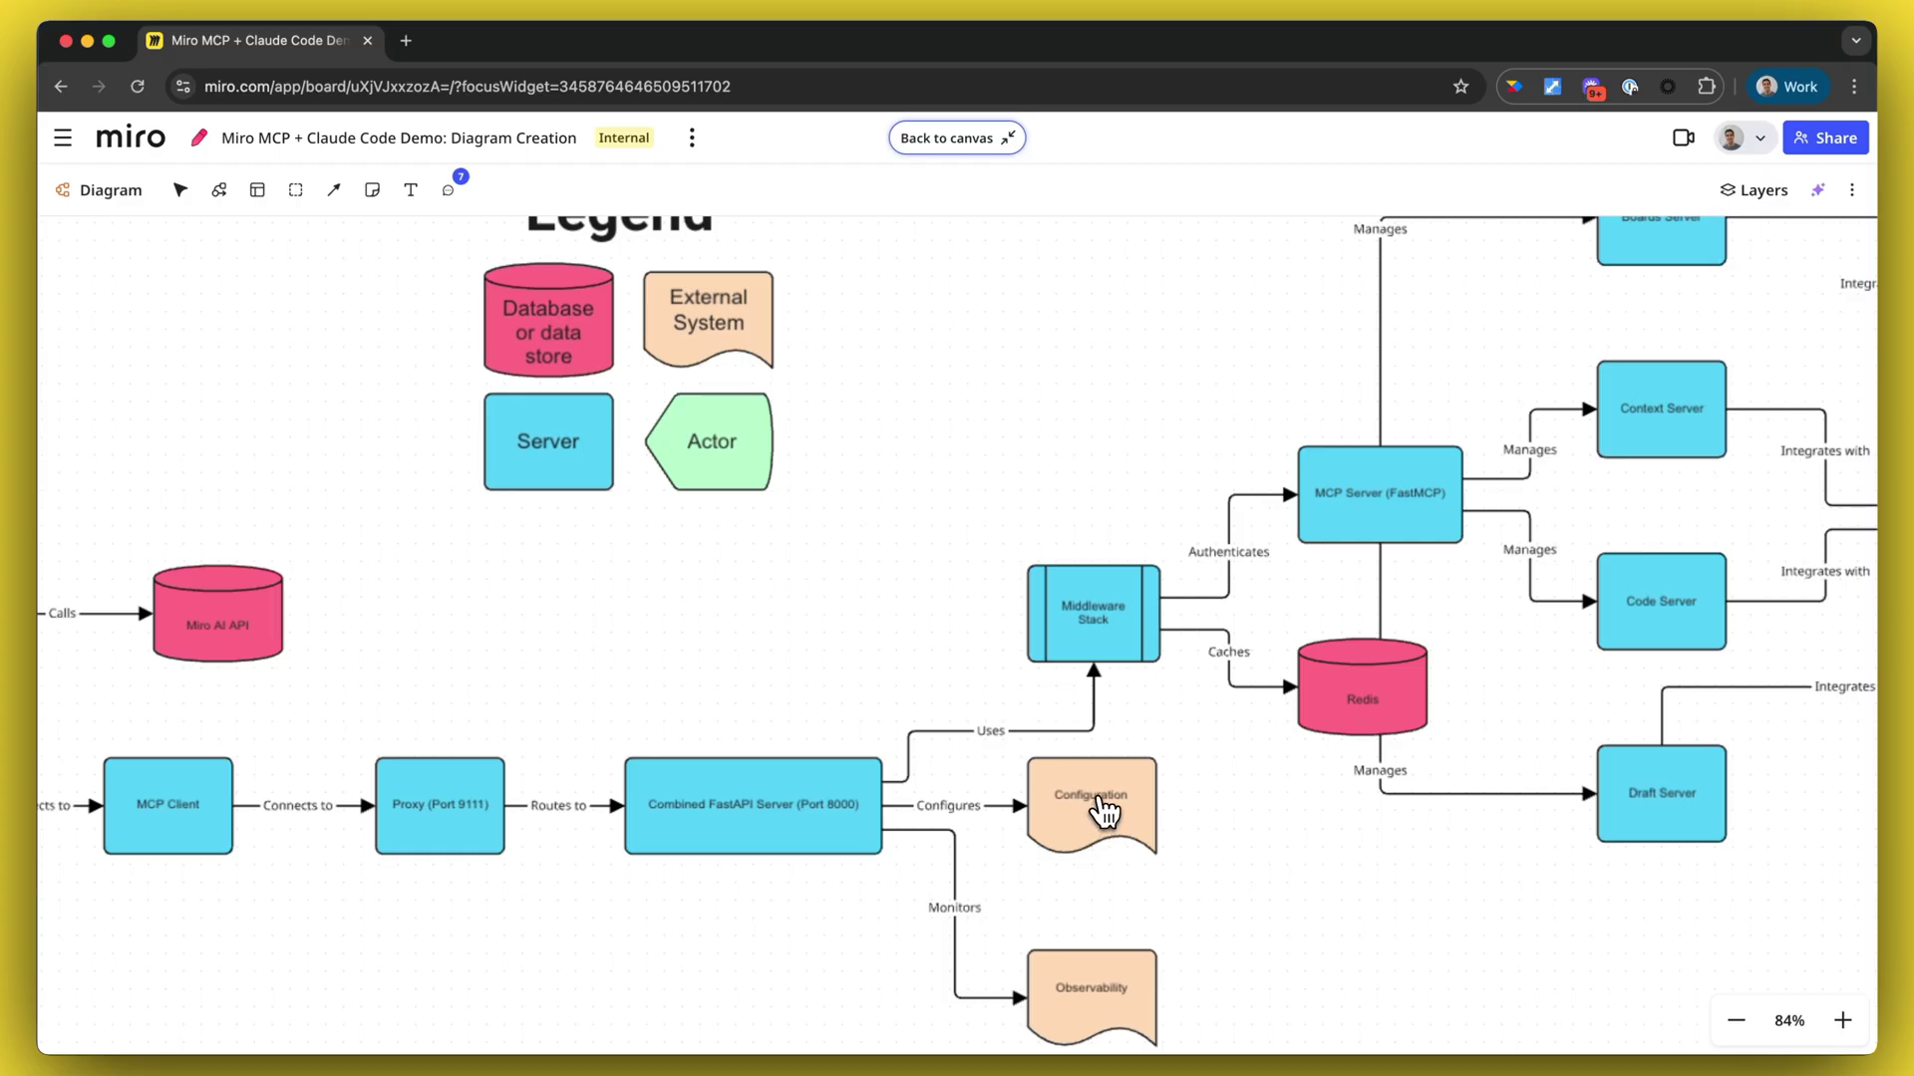
scroll(1104, 812, "right", 5)
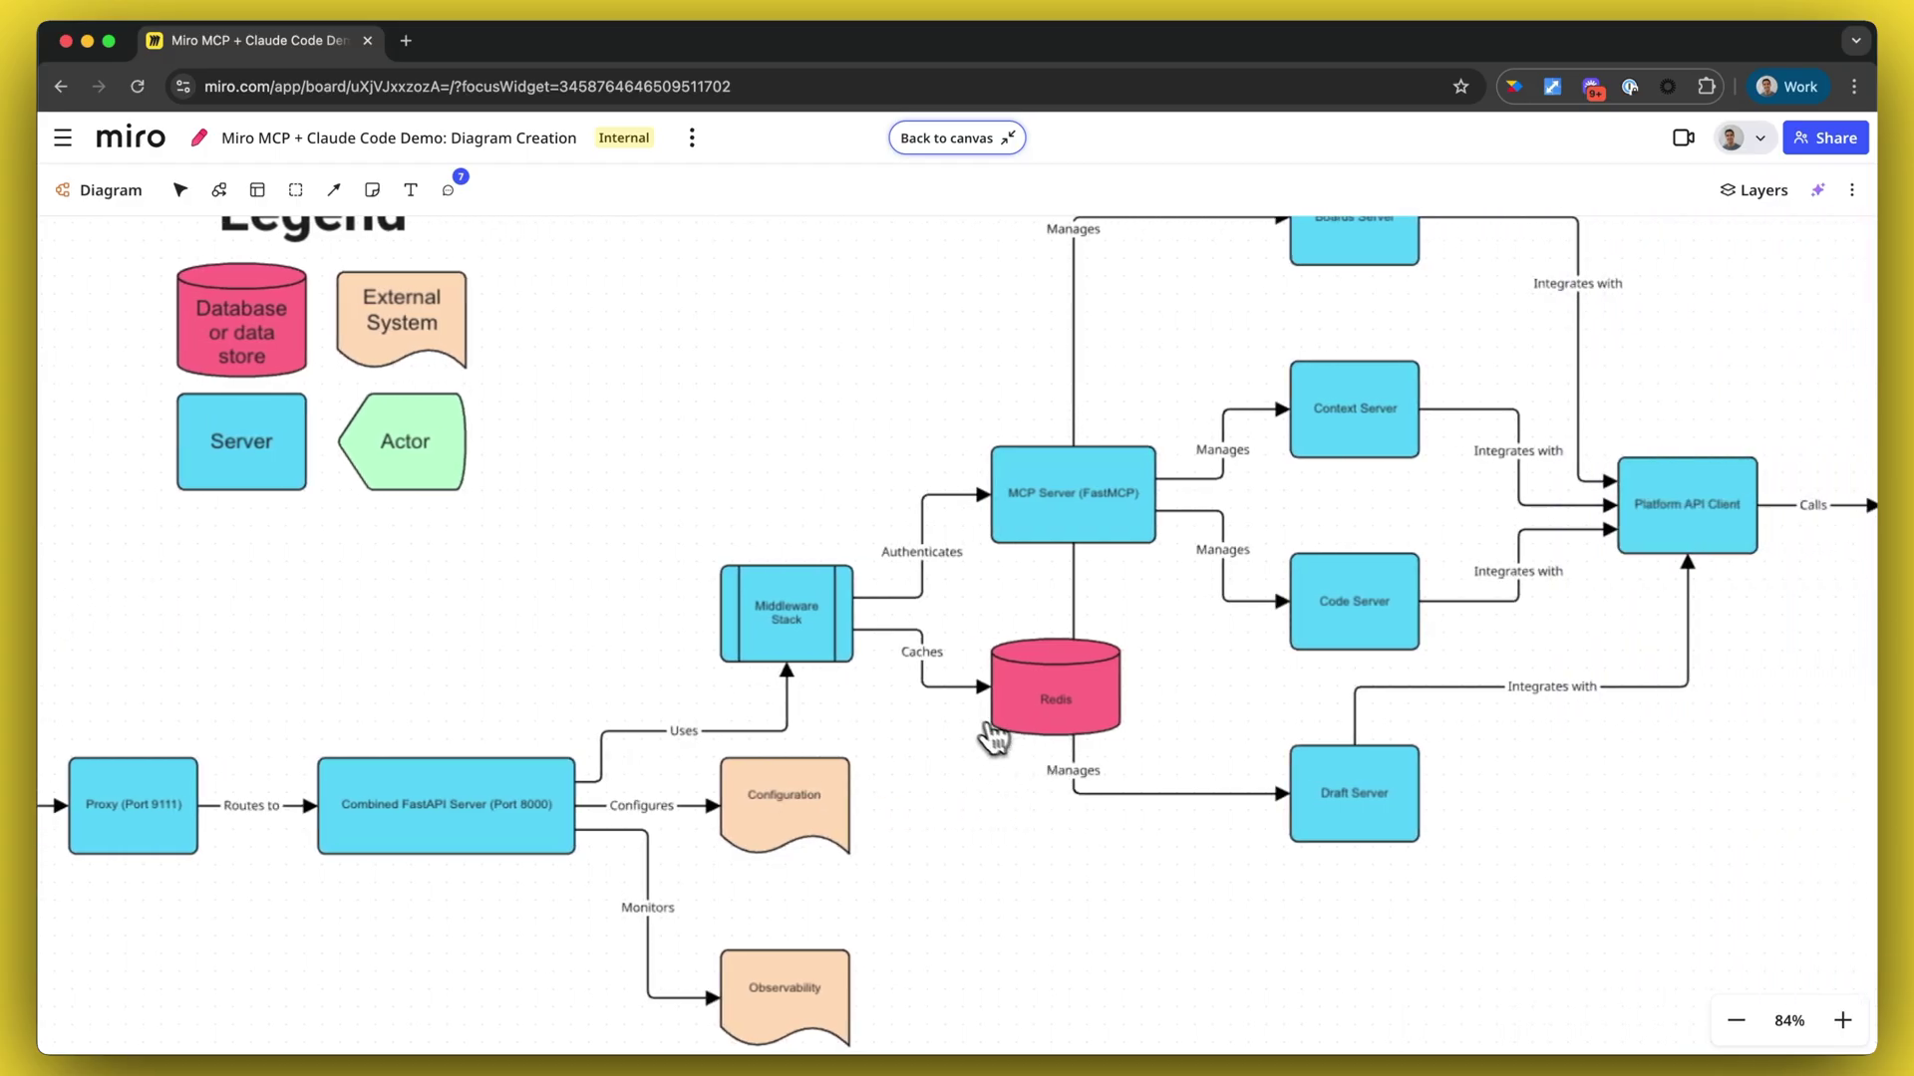
scroll(815, 660, "right", 3)
scroll(1127, 727, "up", 2)
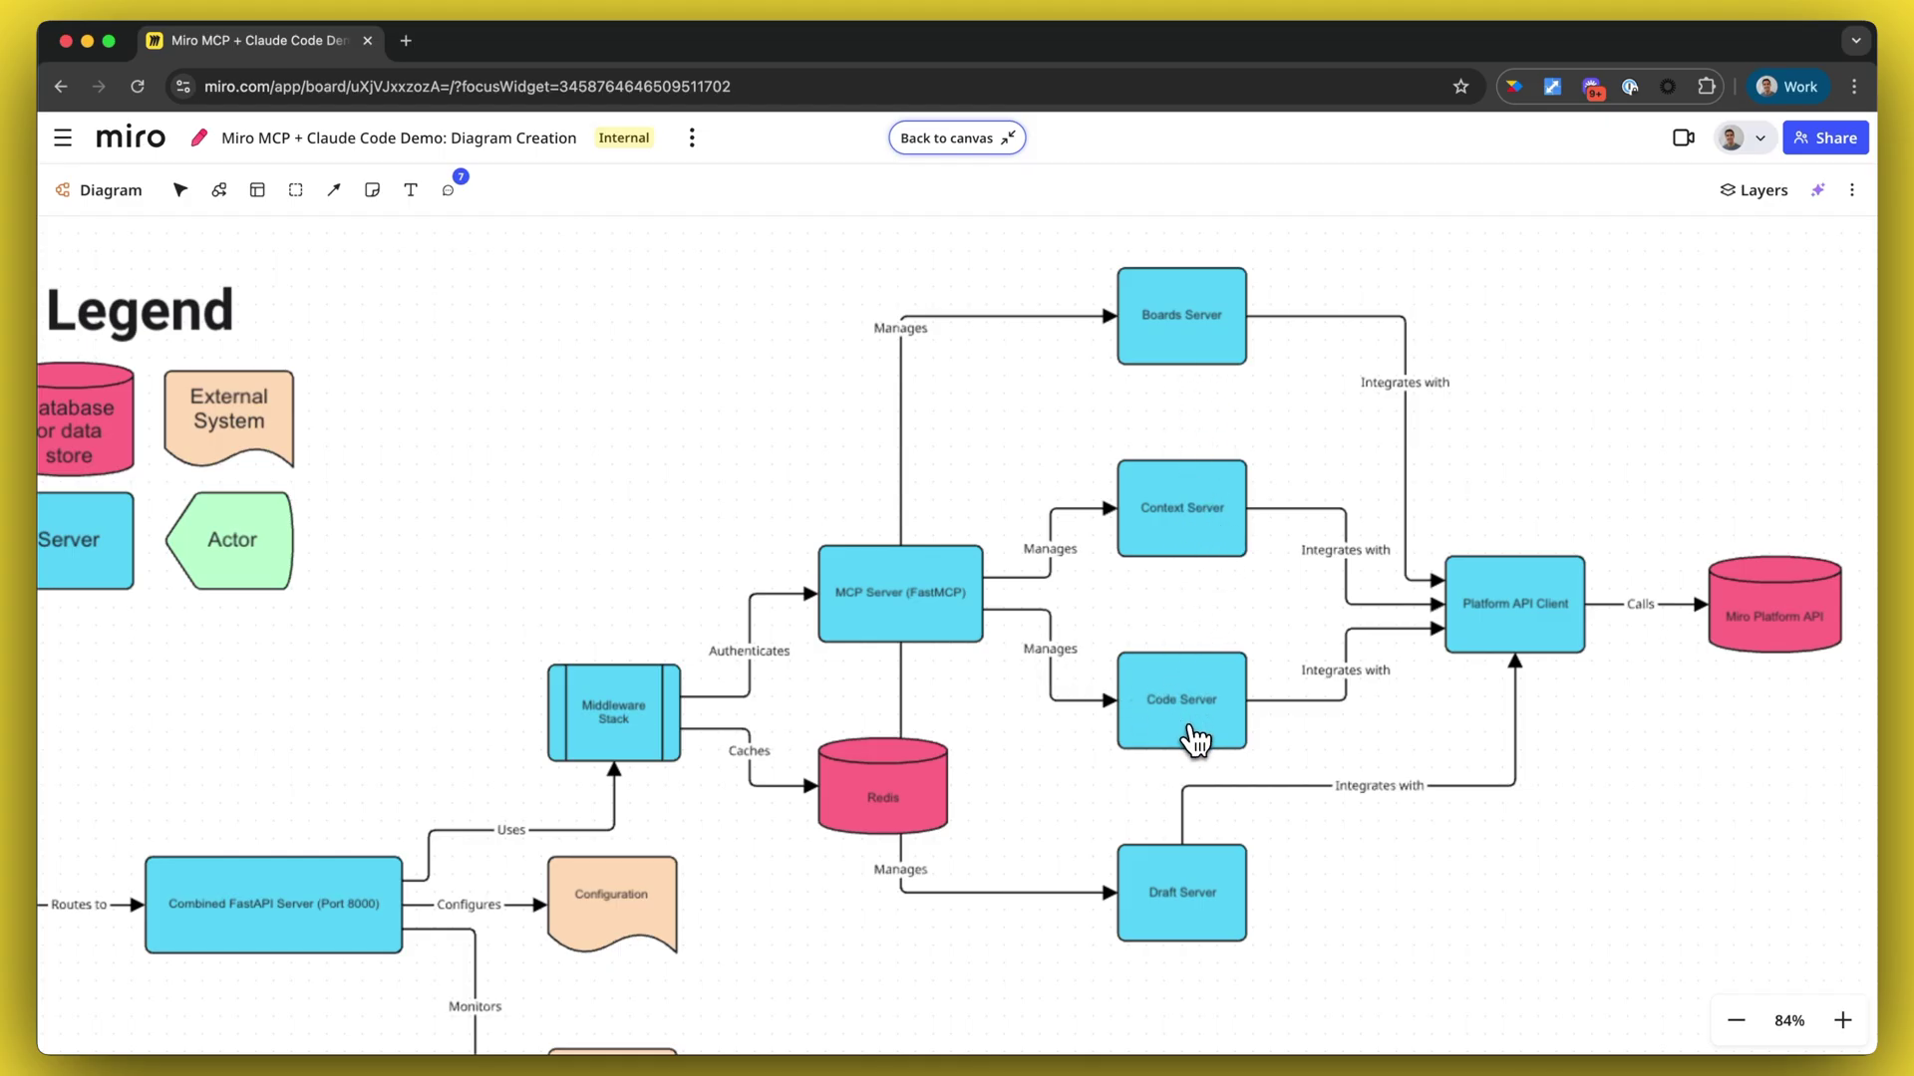
scroll(1194, 738, "right", 2)
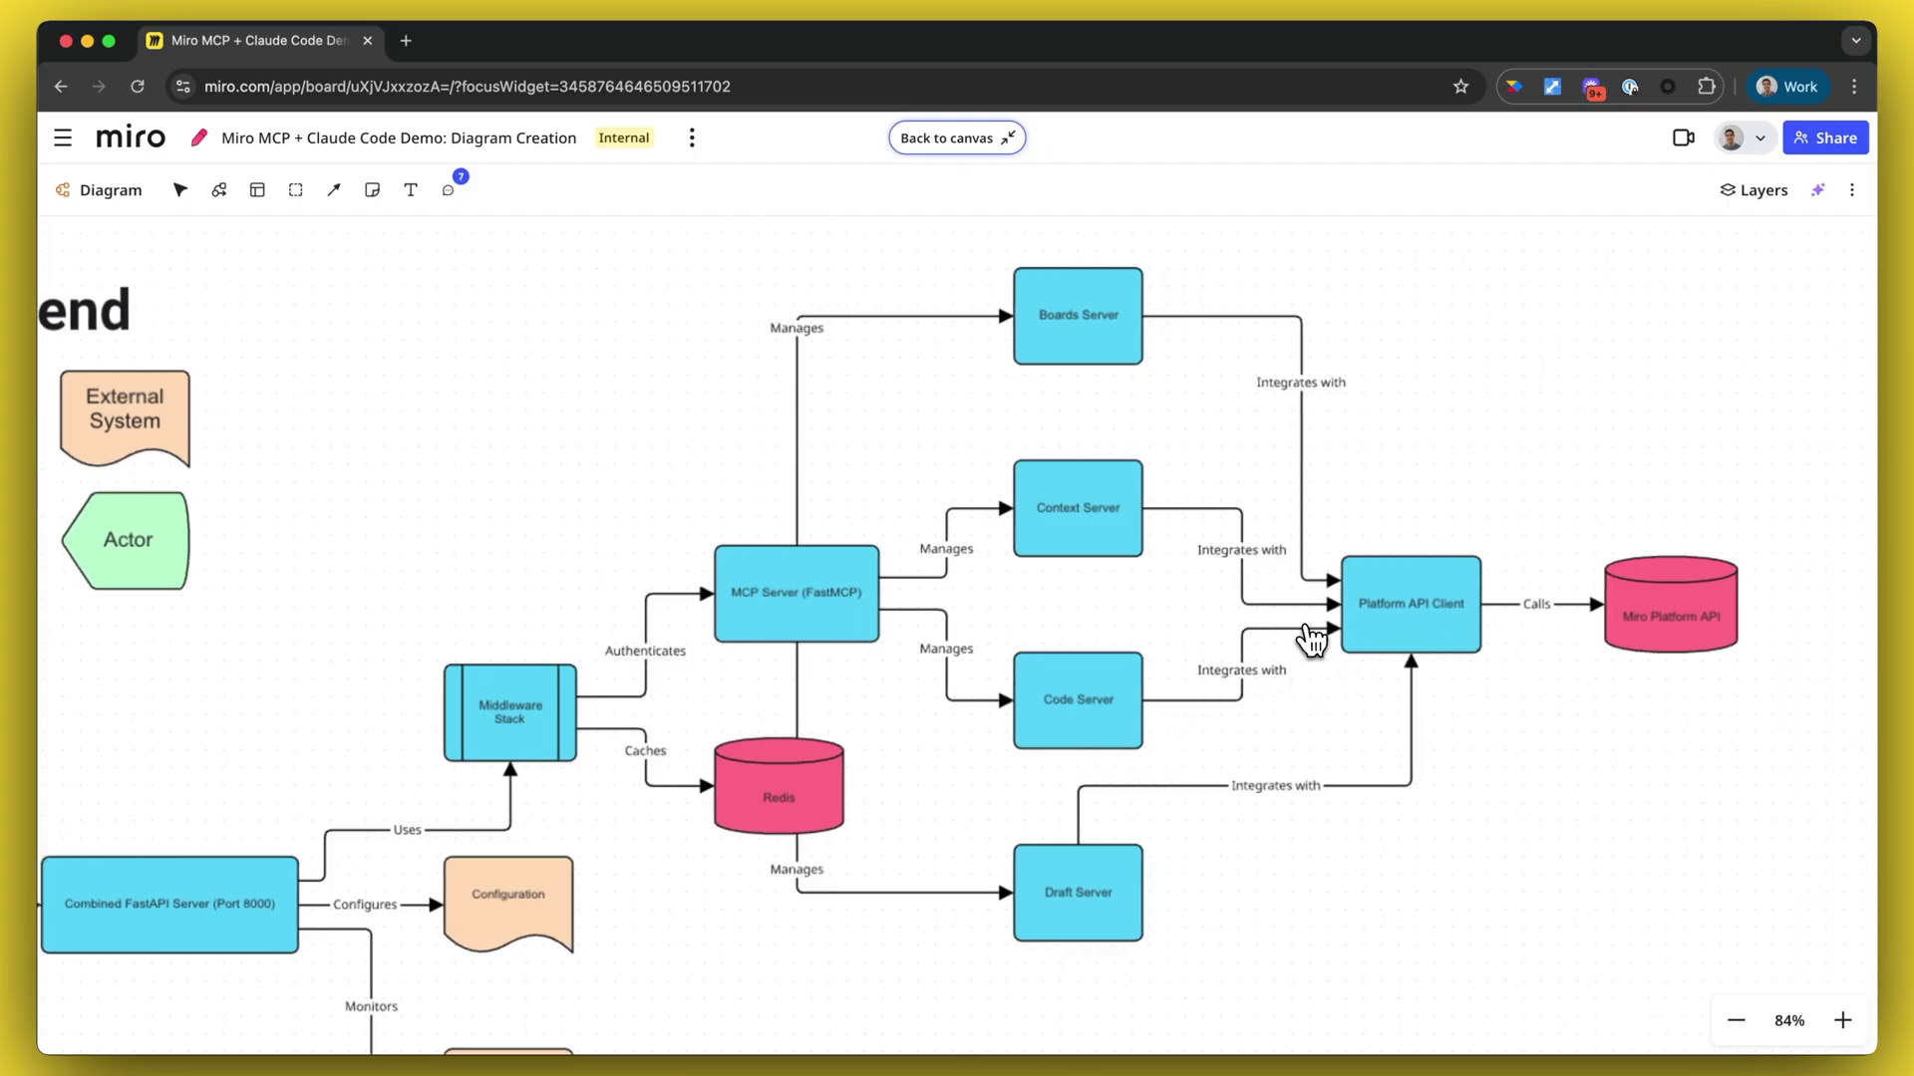
scroll(997, 618, "down", 3)
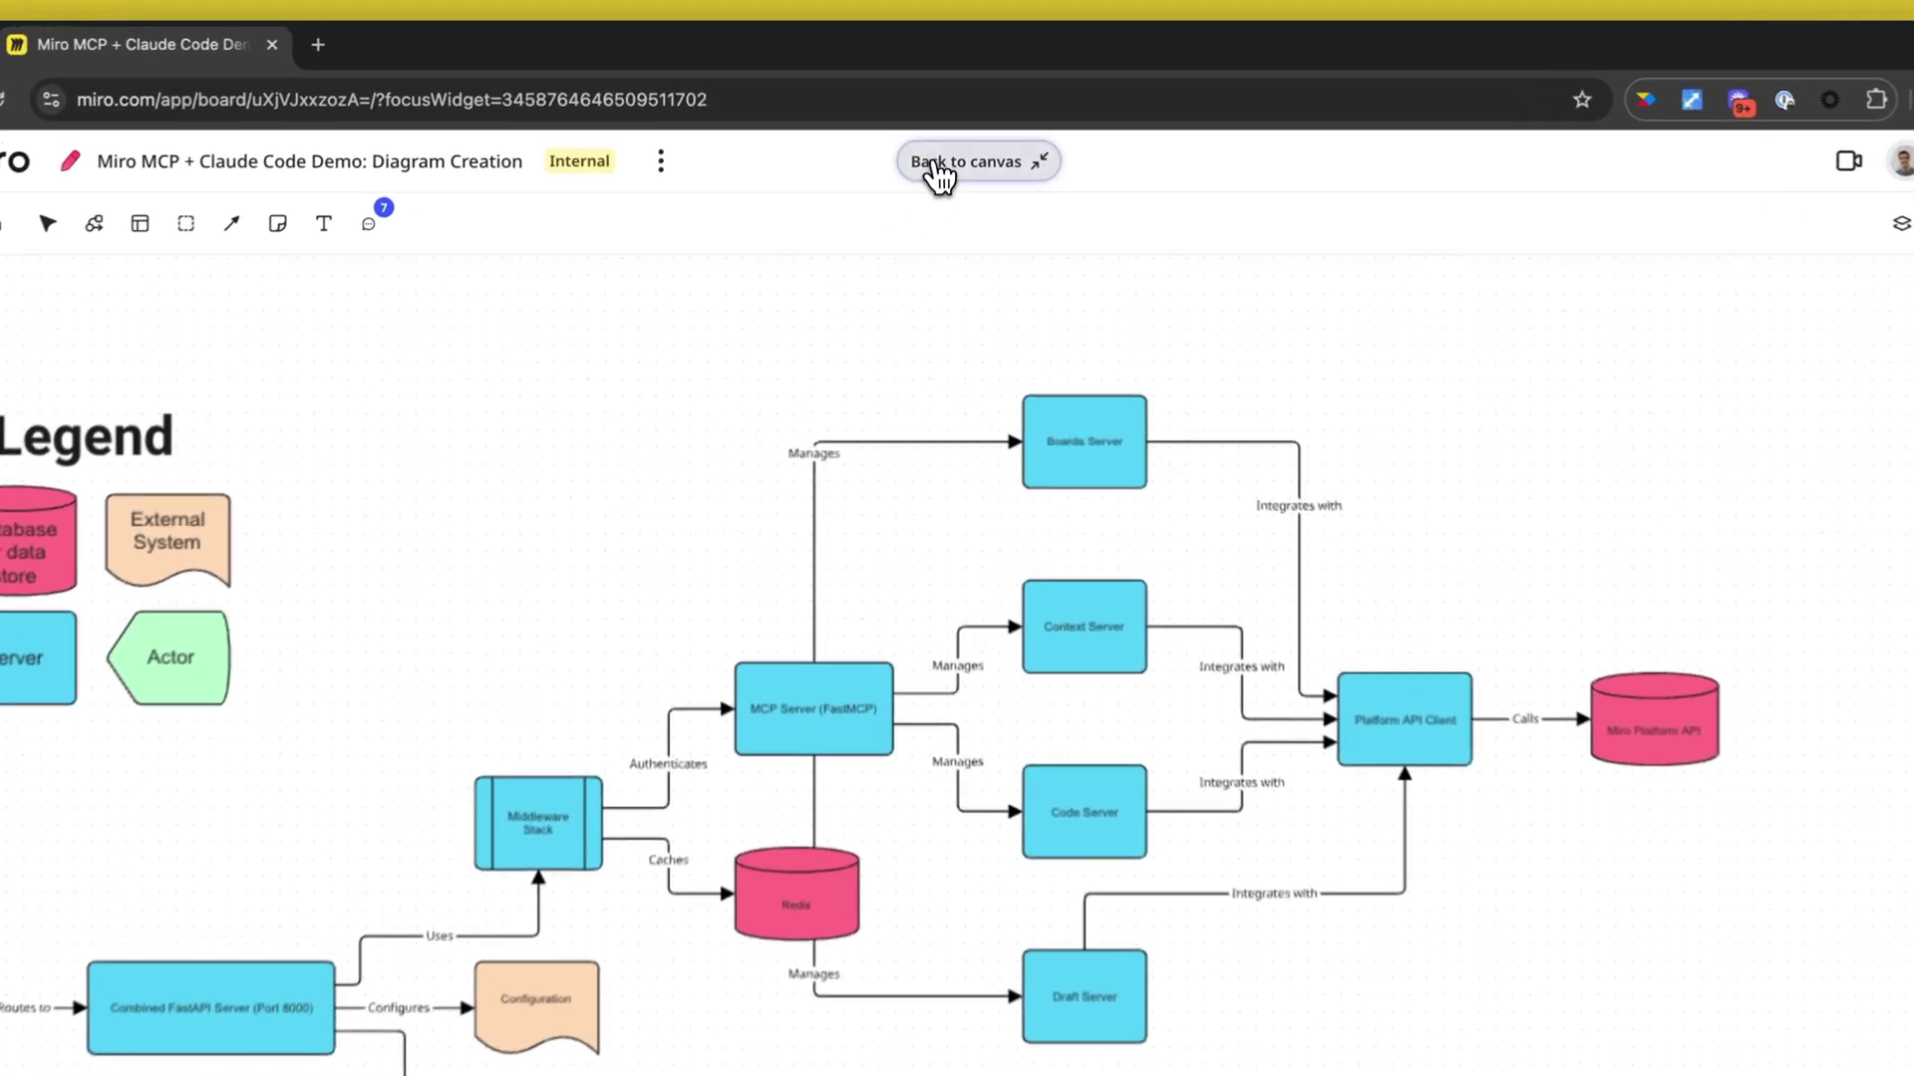
- Return to the full board and zoom to about 35% showing the Tools Mind Map beside the Sequence Diagram
left_click(935, 167)
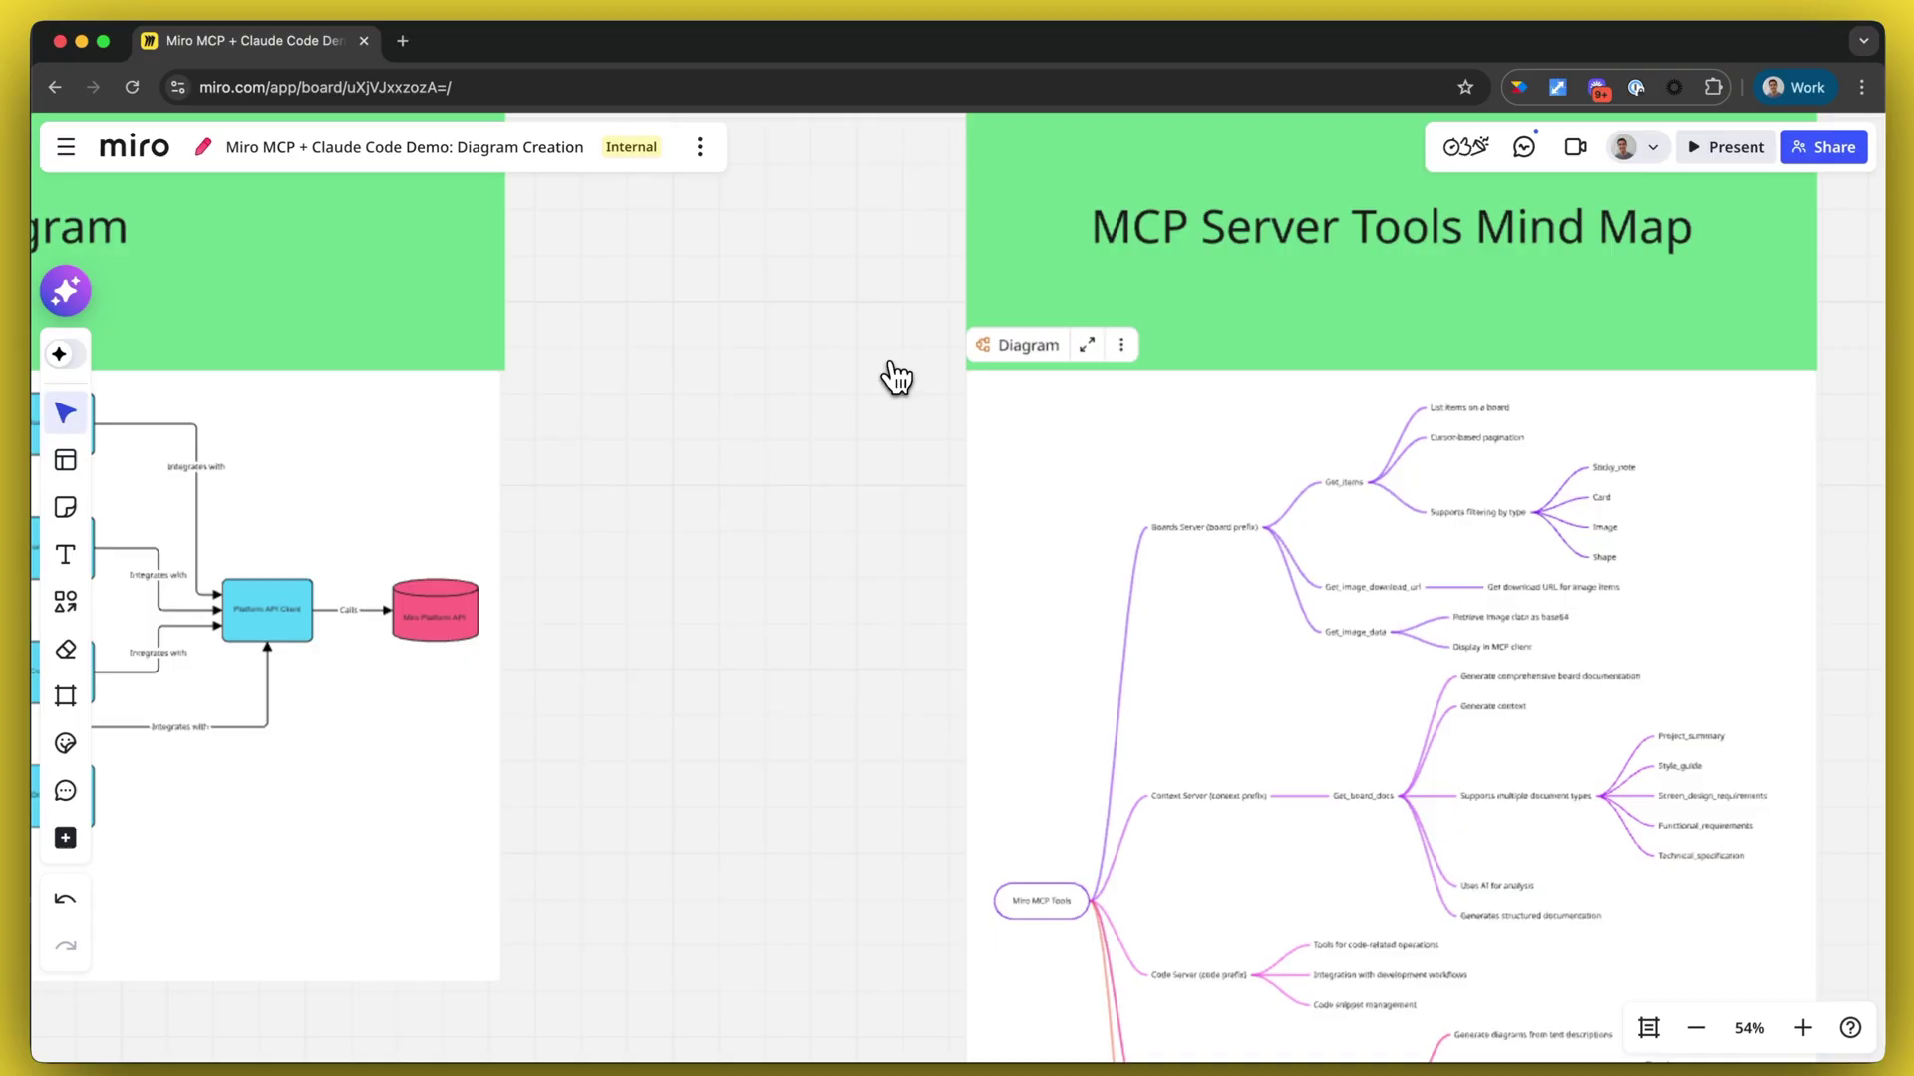
scroll(1234, 397, "up", 1)
scroll(1179, 585, "up", 5)
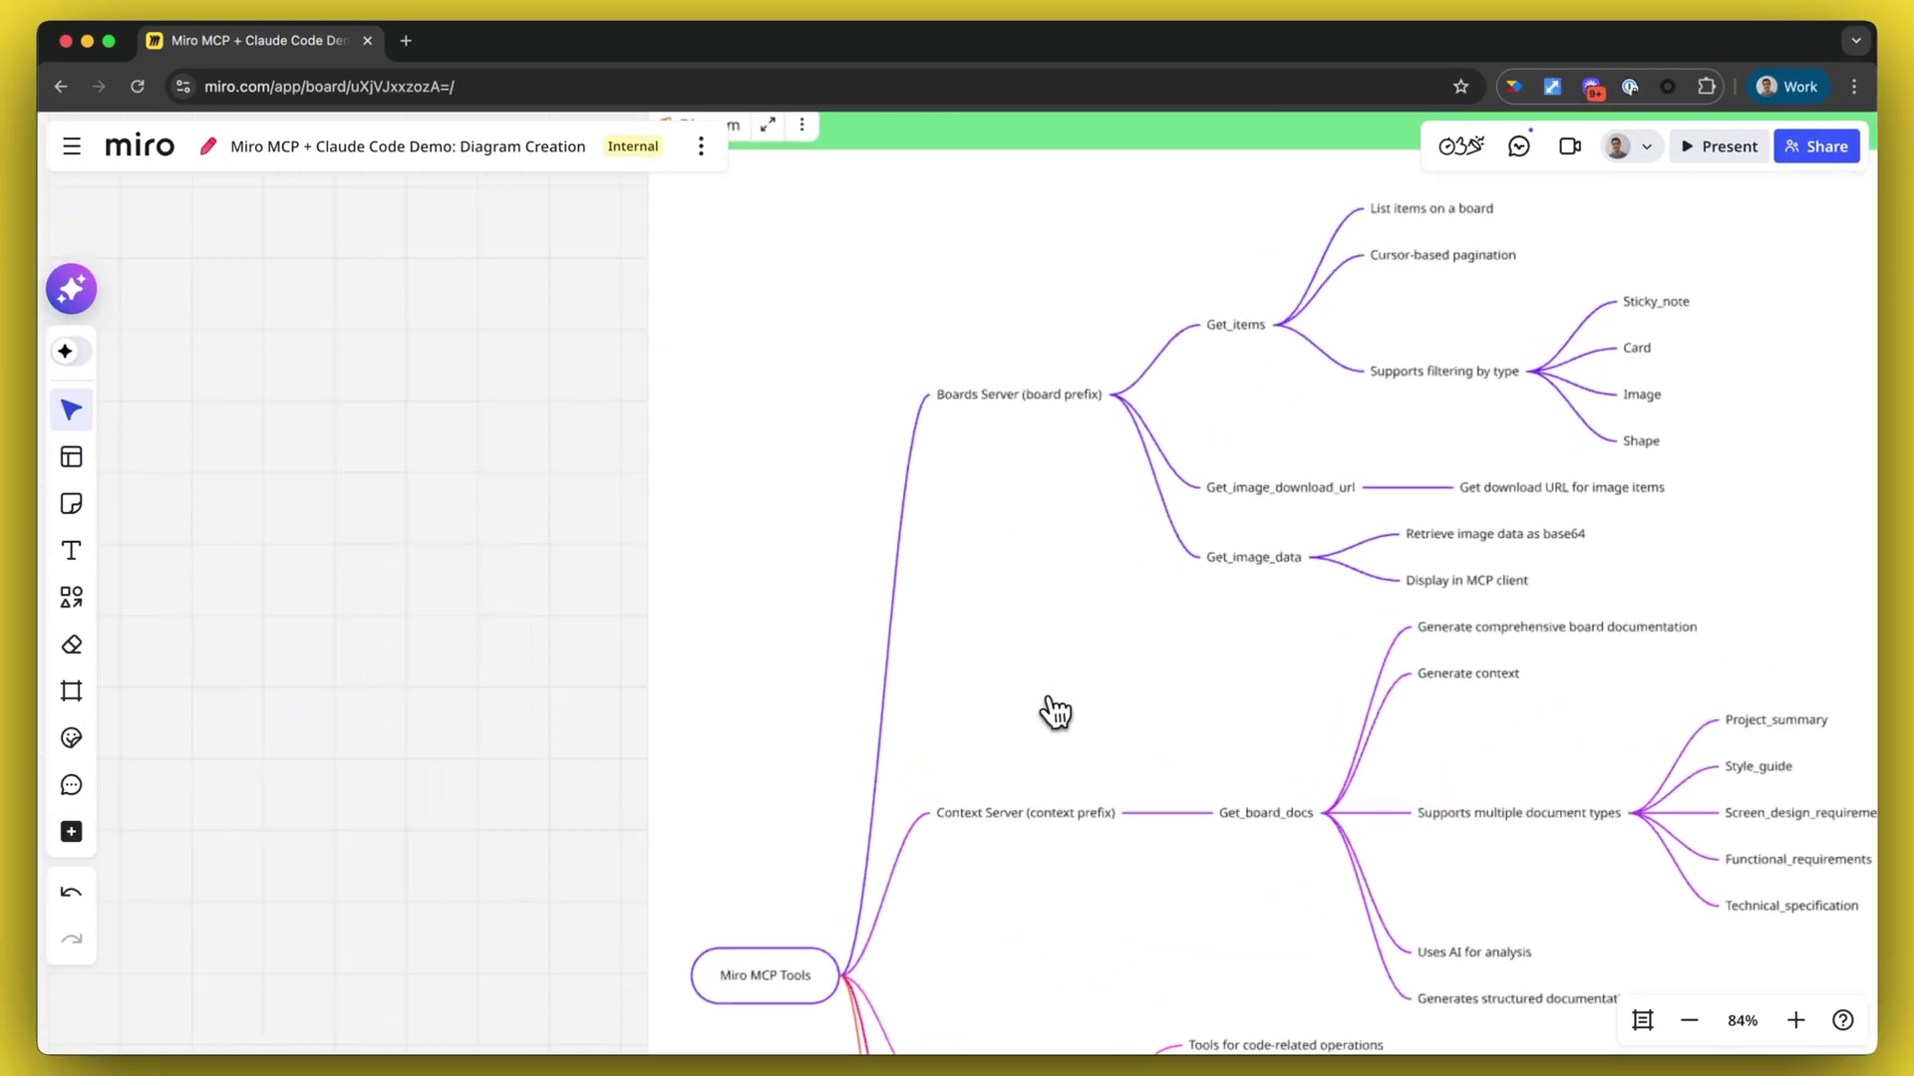
scroll(1026, 730, "down", 1)
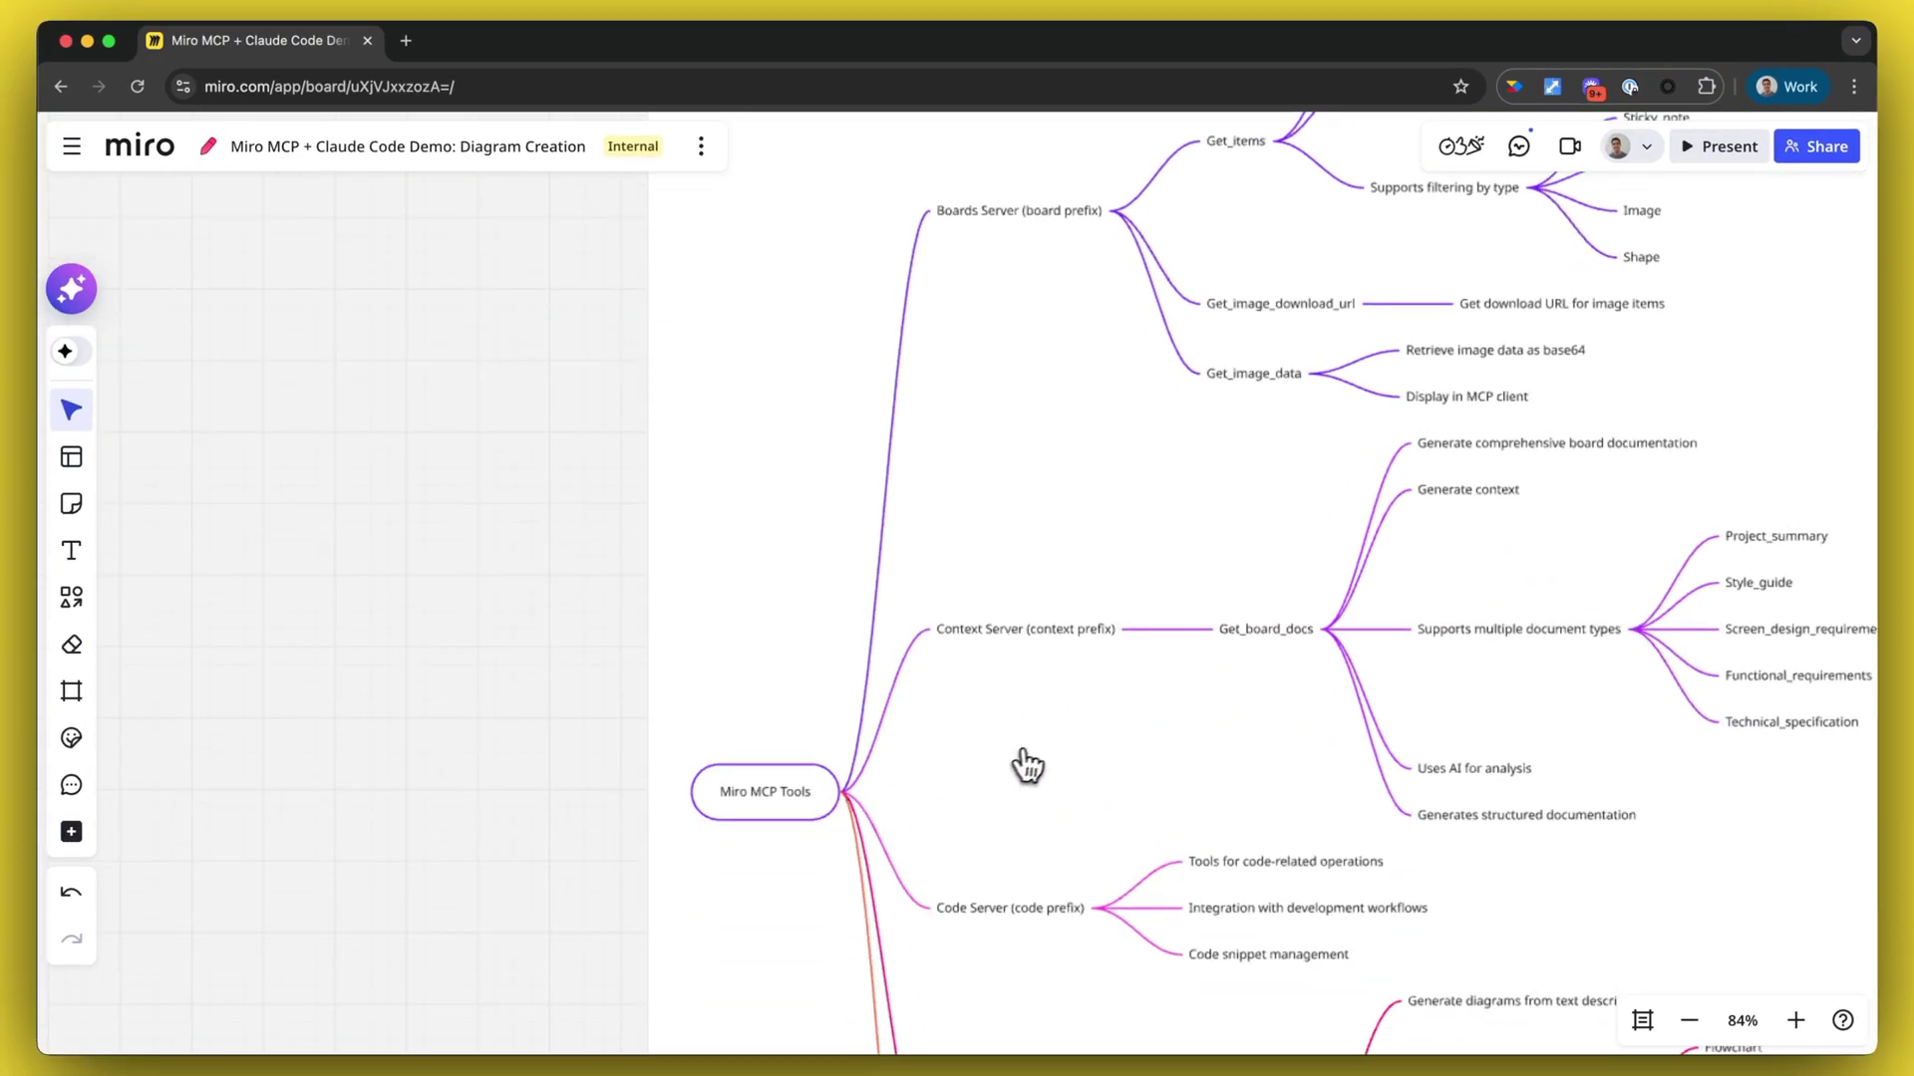
scroll(1123, 683, "right", 3)
scroll(1123, 683, "up", 2)
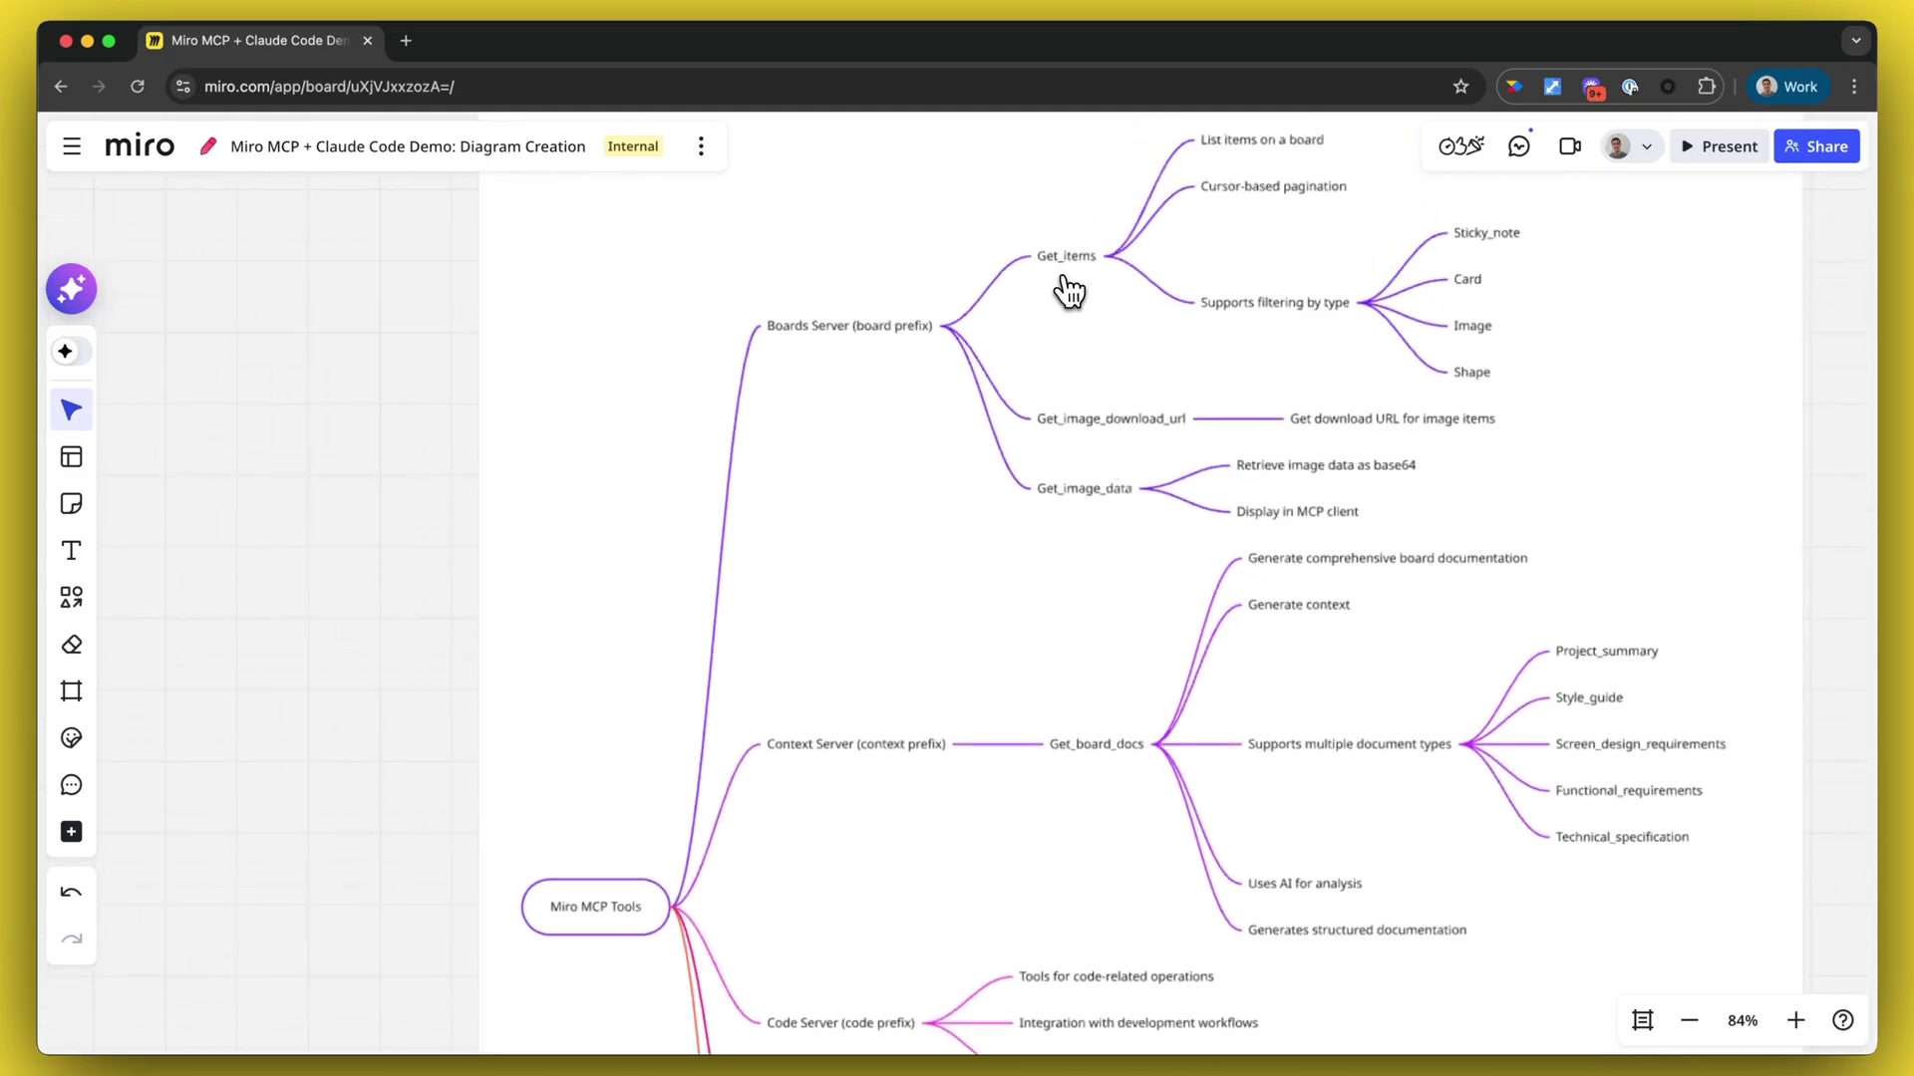
scroll(1081, 509, "down", 2)
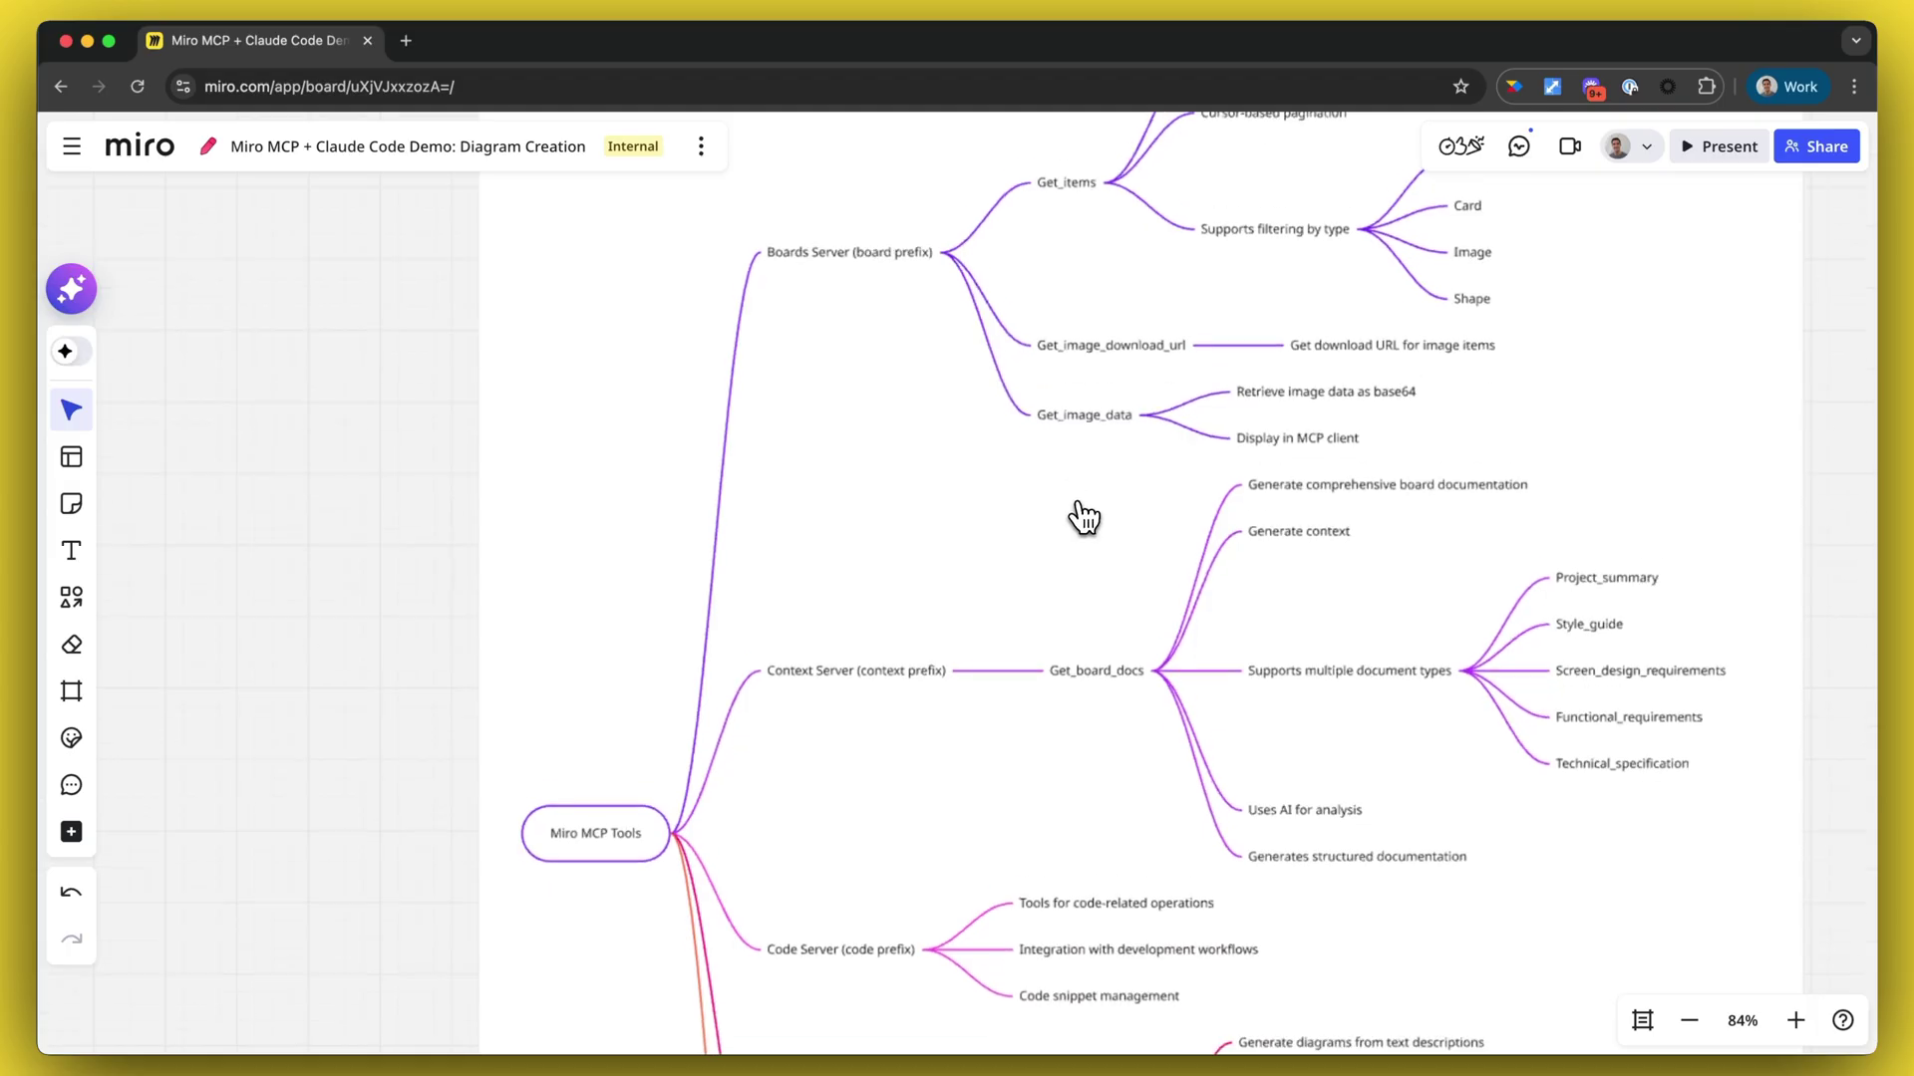
scroll(1096, 682, "down", 8)
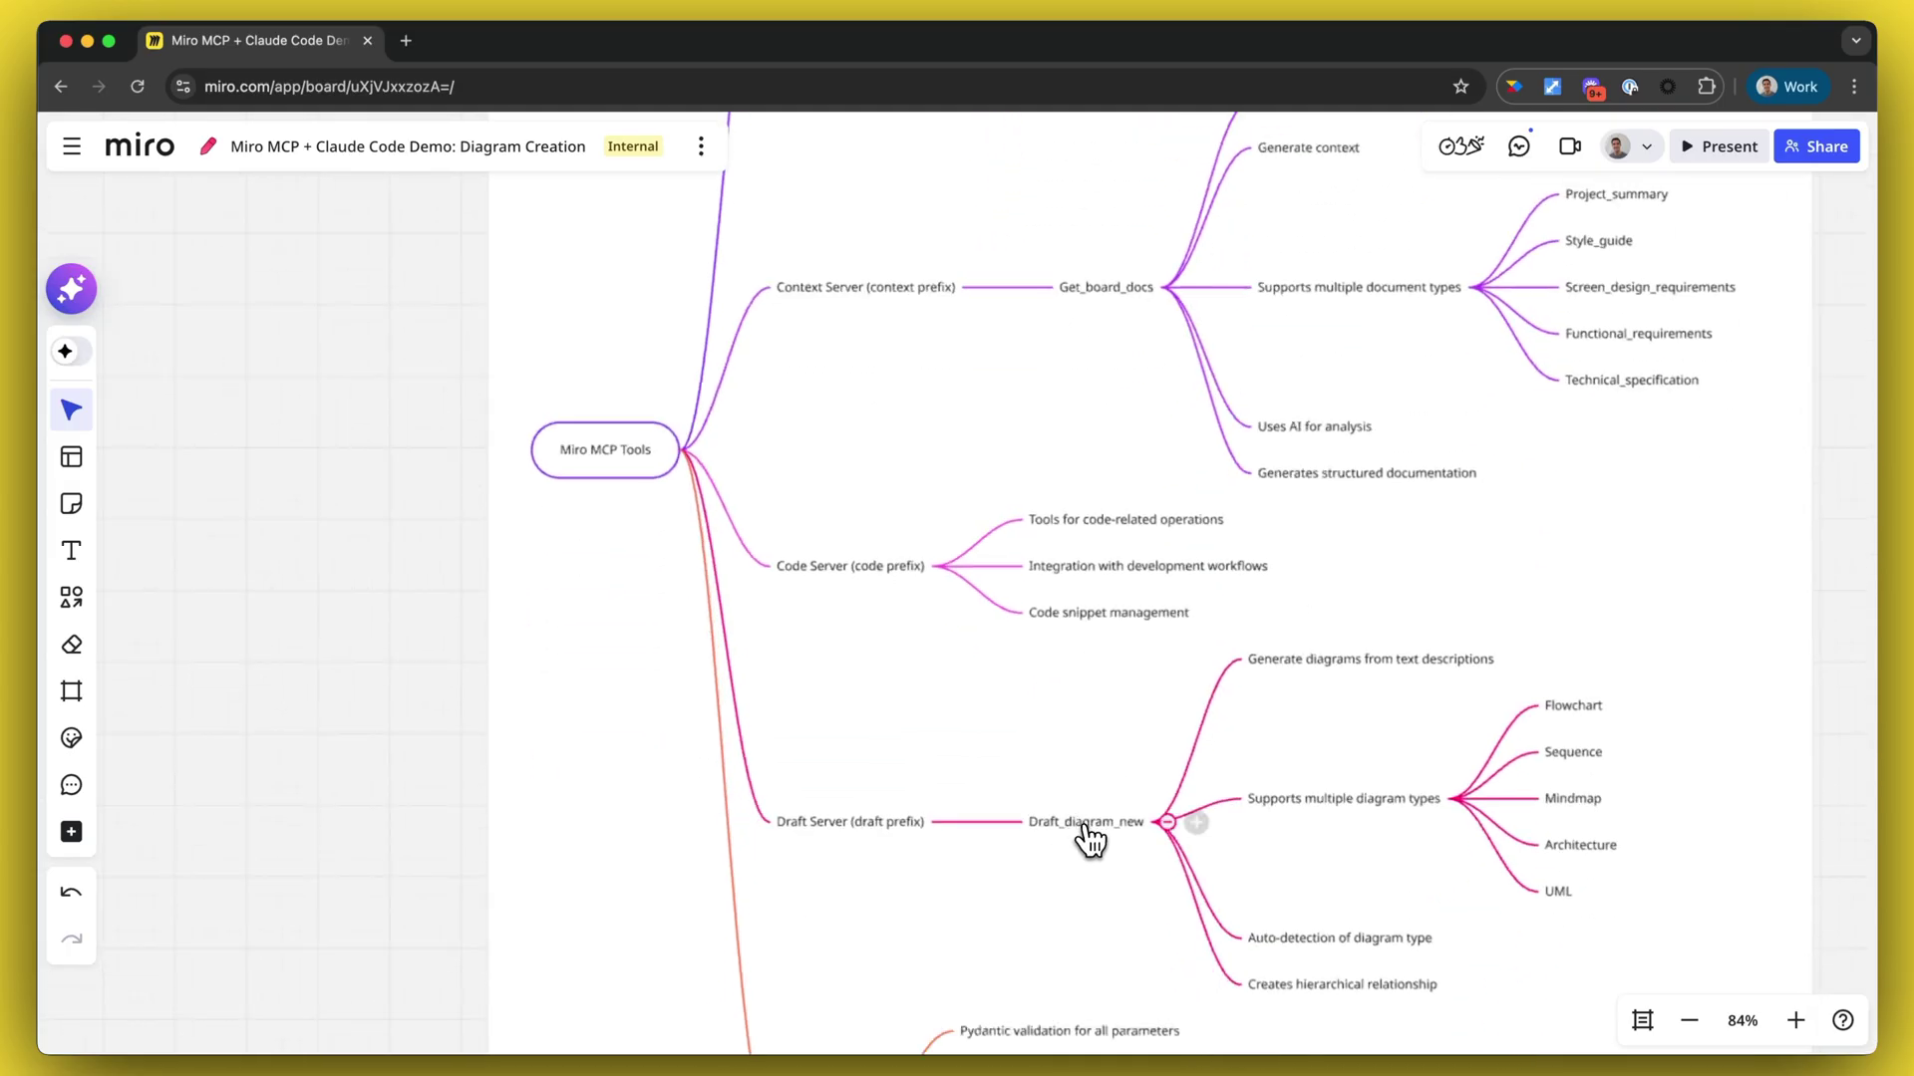
scroll(1099, 843, "up", 5)
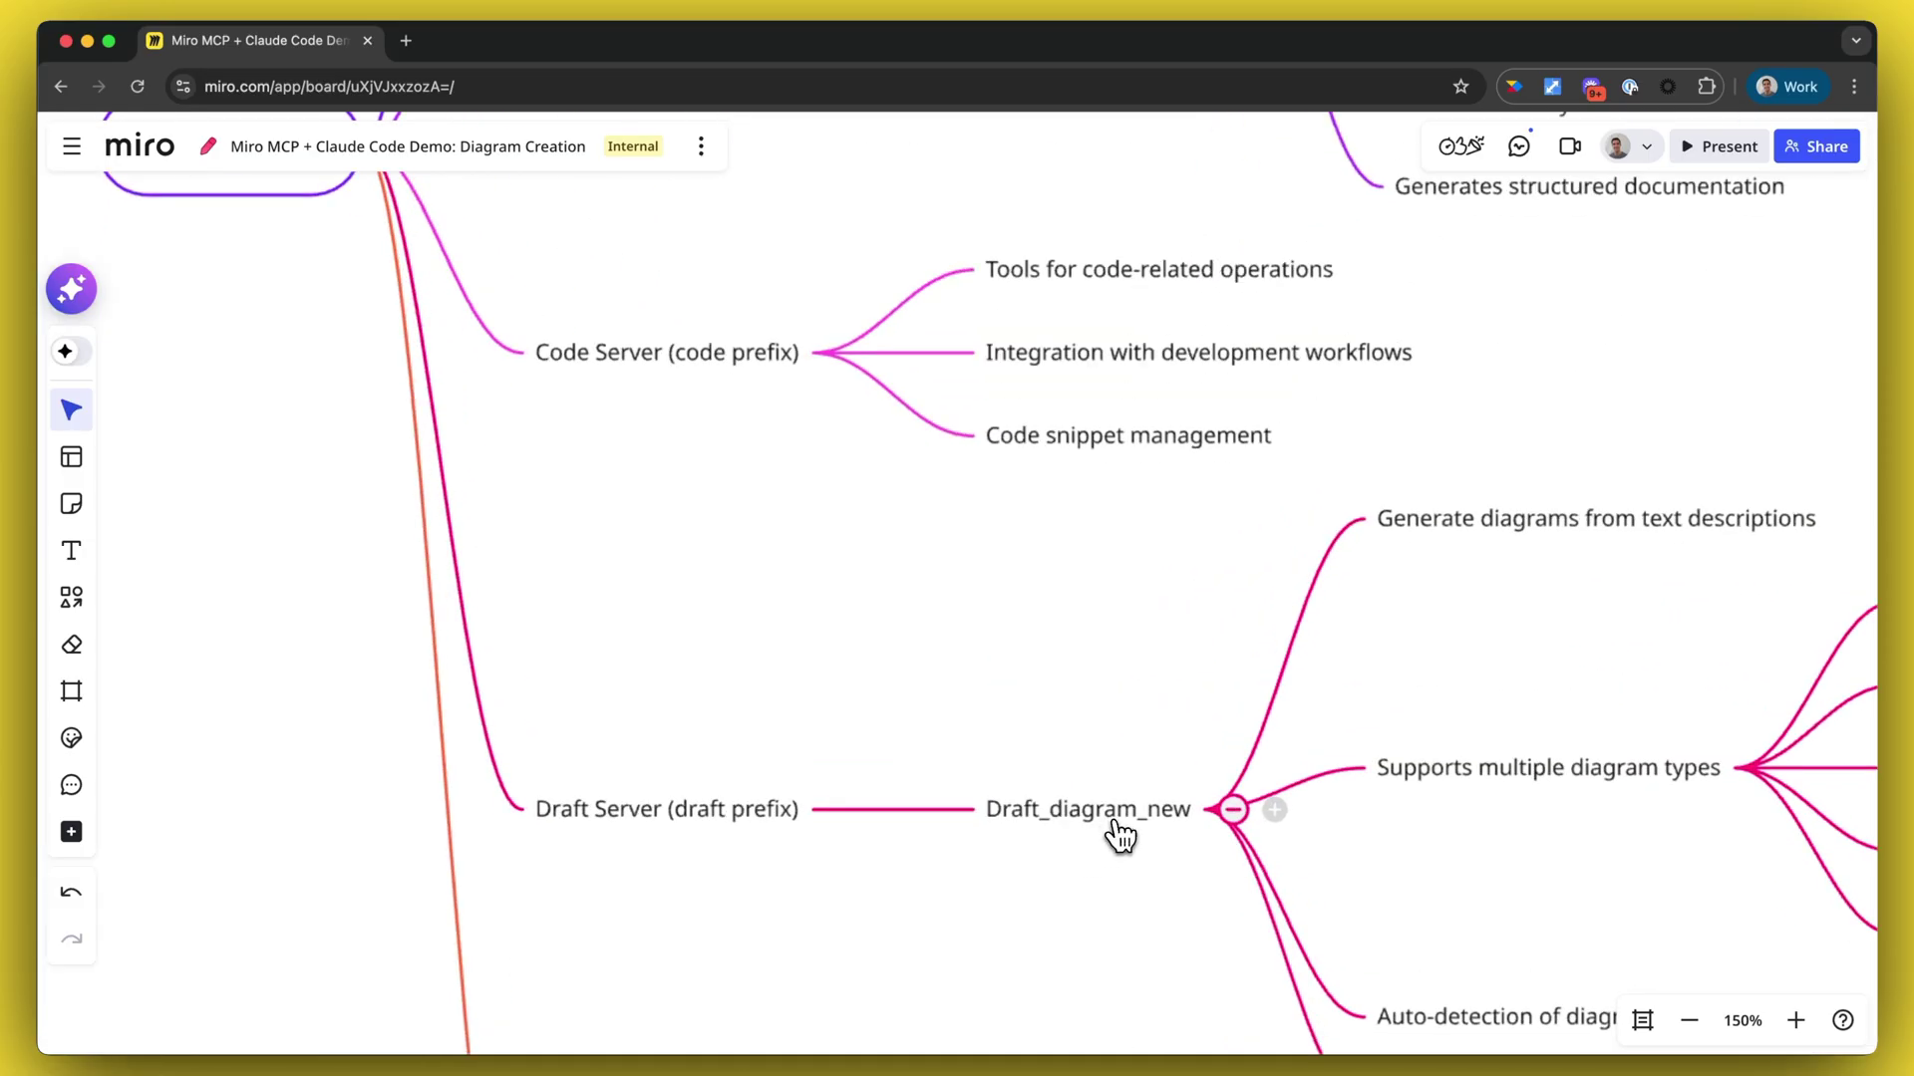
scroll(1120, 834, "down", 5)
scroll(1120, 837, "right", 3)
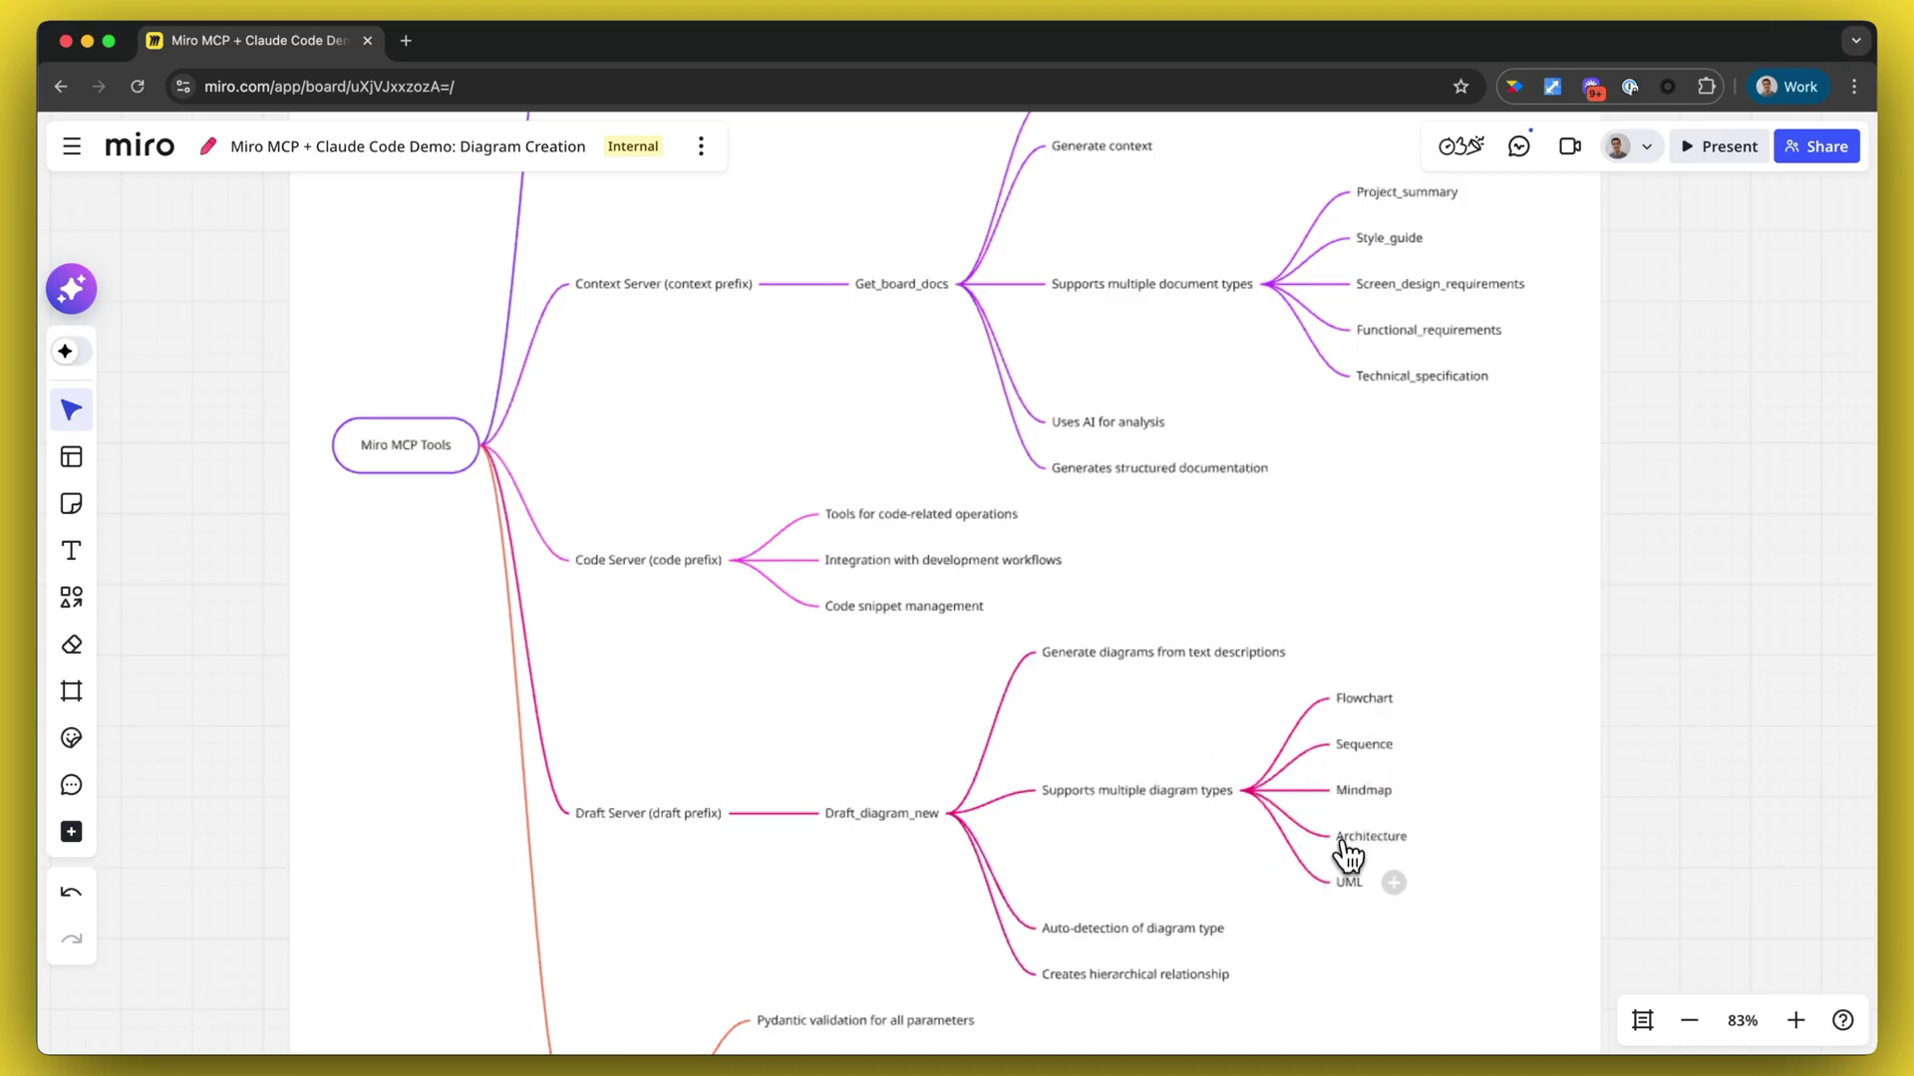
scroll(1217, 781, "down", 8)
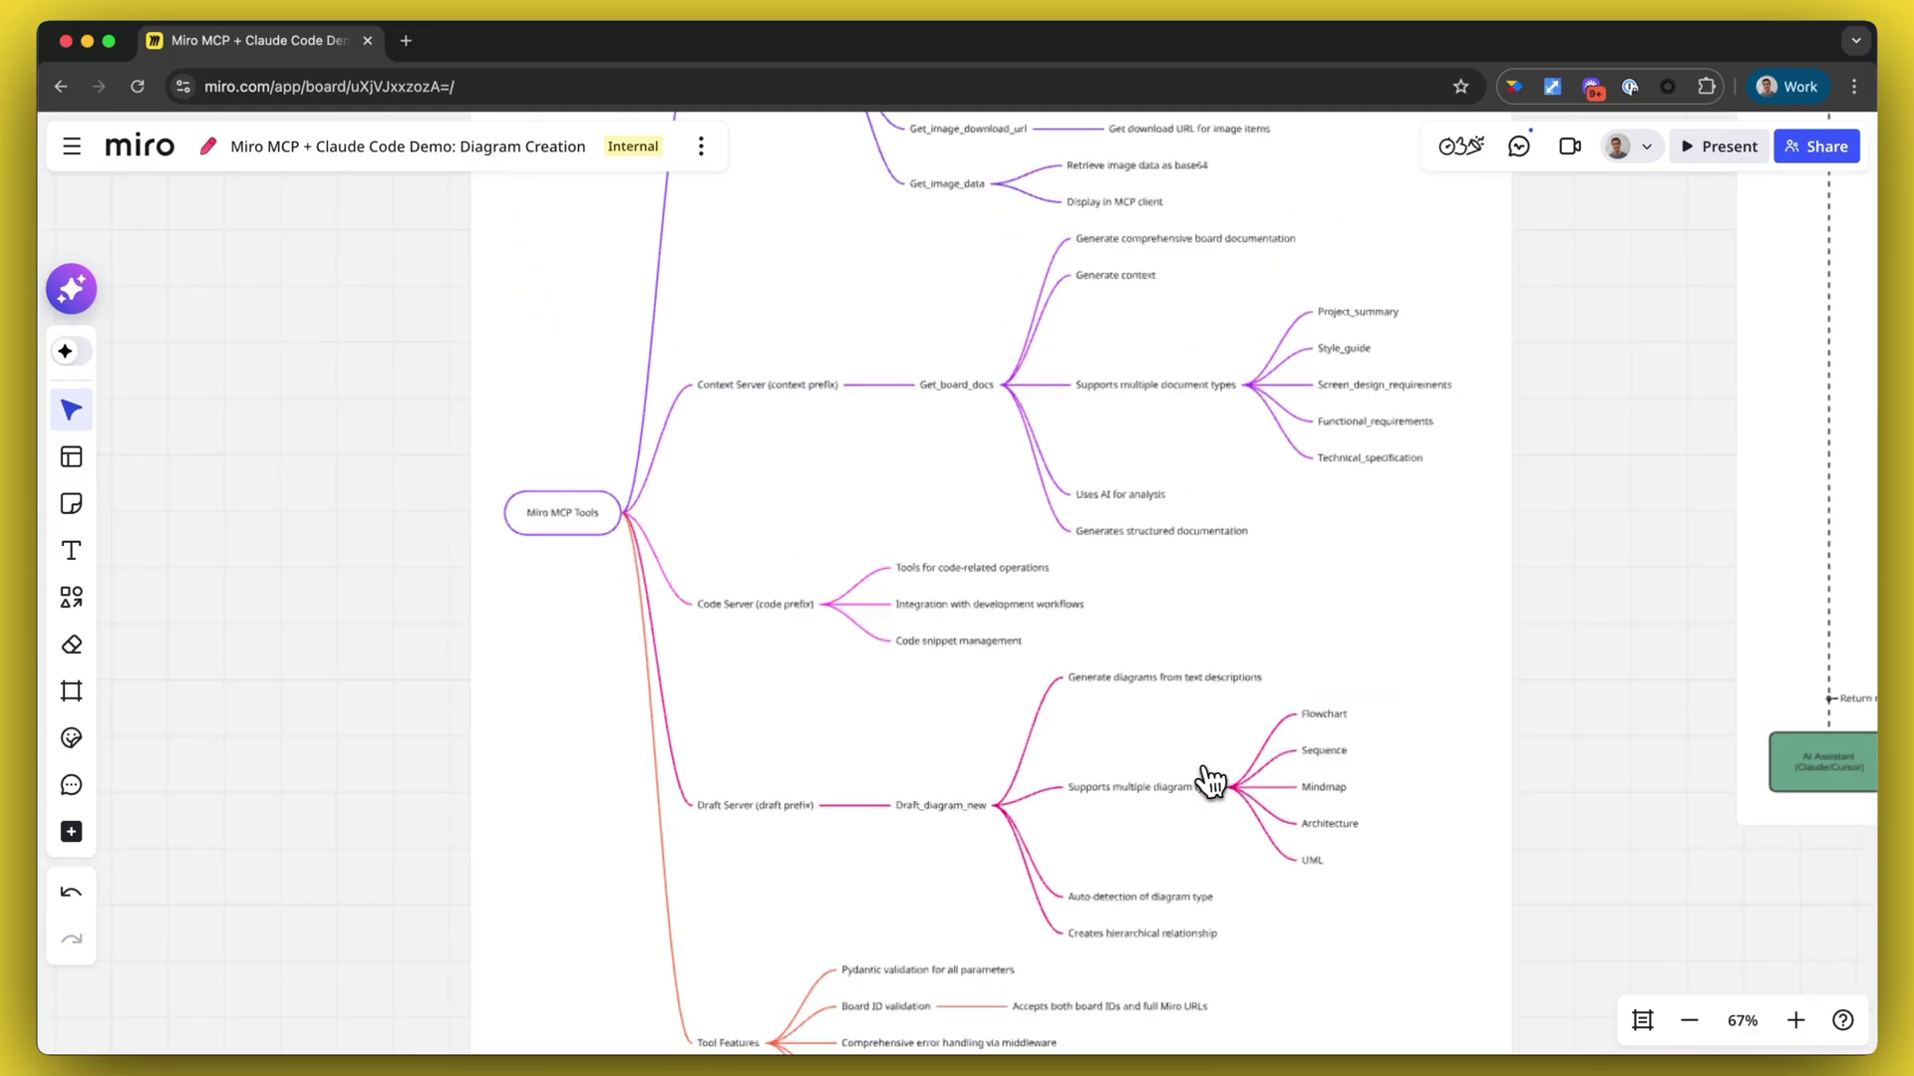
scroll(1176, 791, "right", 6)
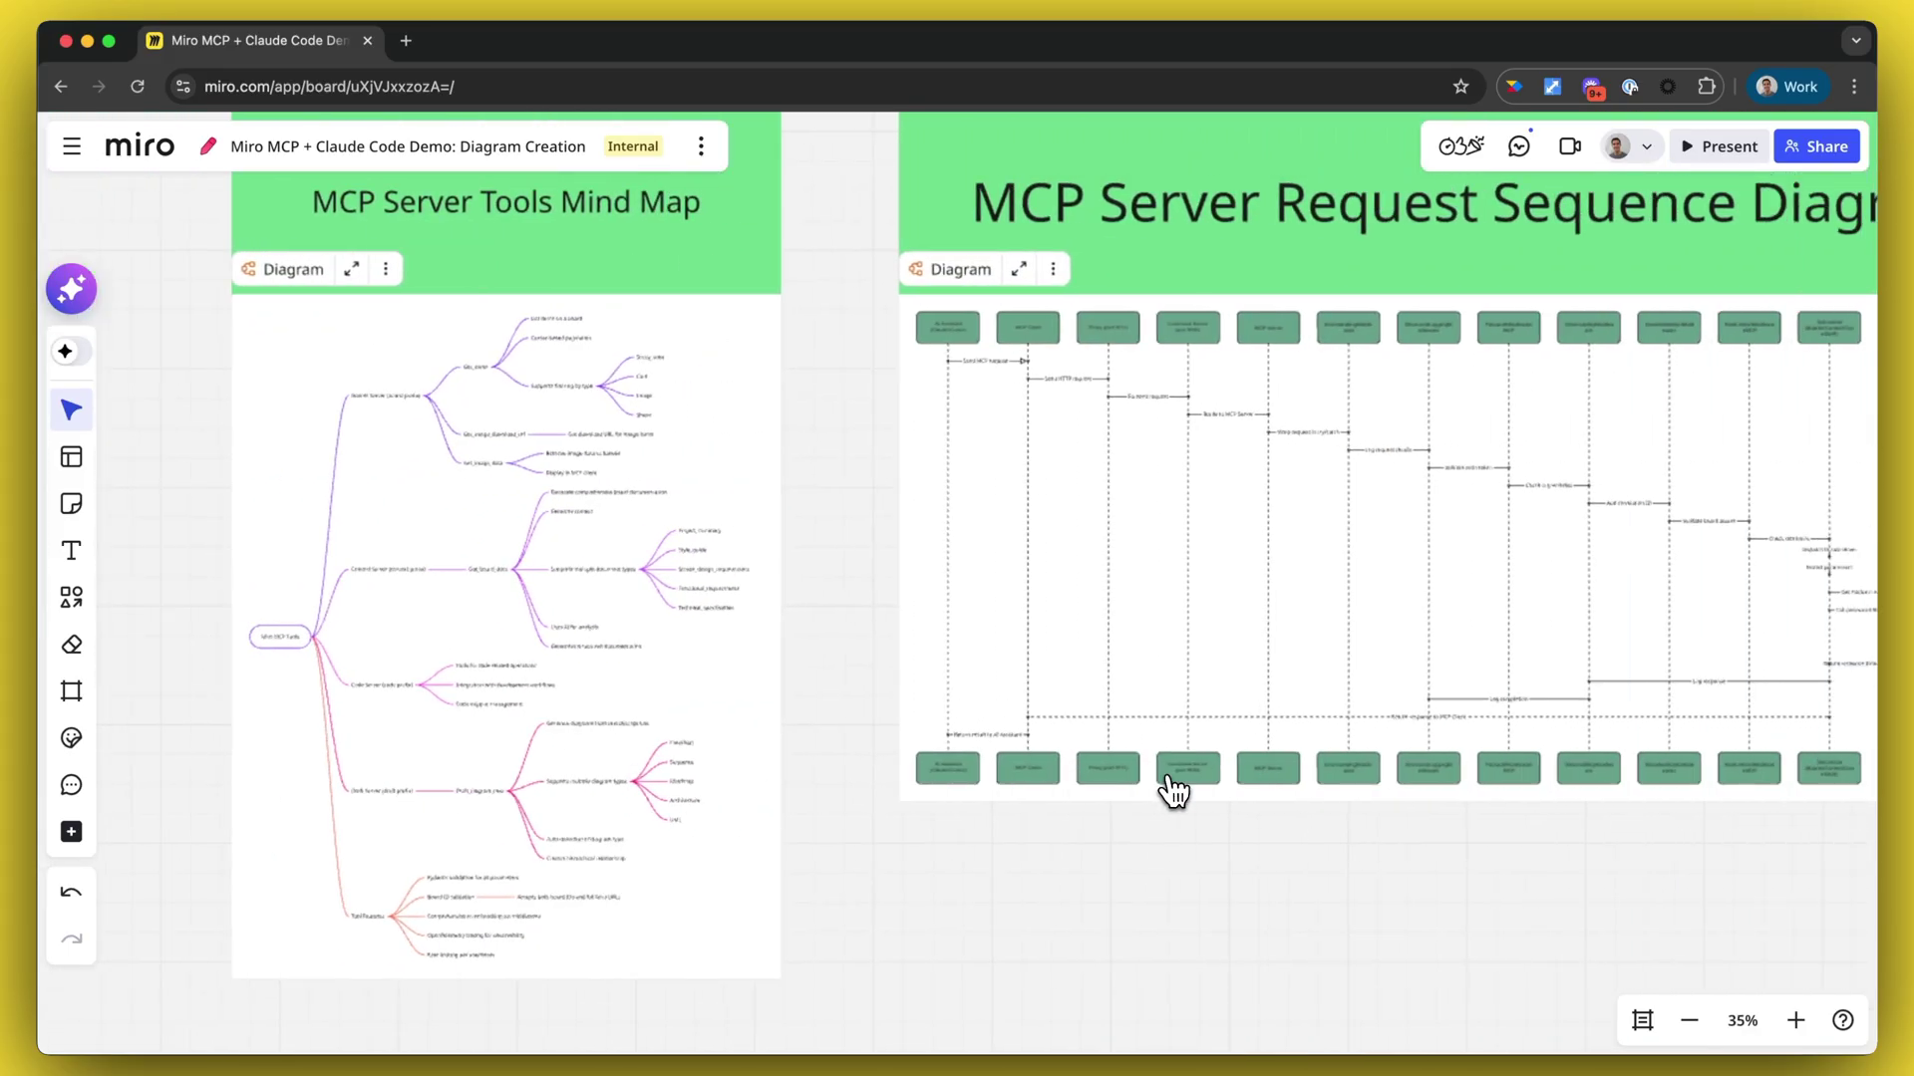
- Zoom into the sequence diagram and follow the lifelines from AI Assistant through middleware to Miro API
scroll(1187, 767, "up", 2)
scroll(1200, 509, "right", 2)
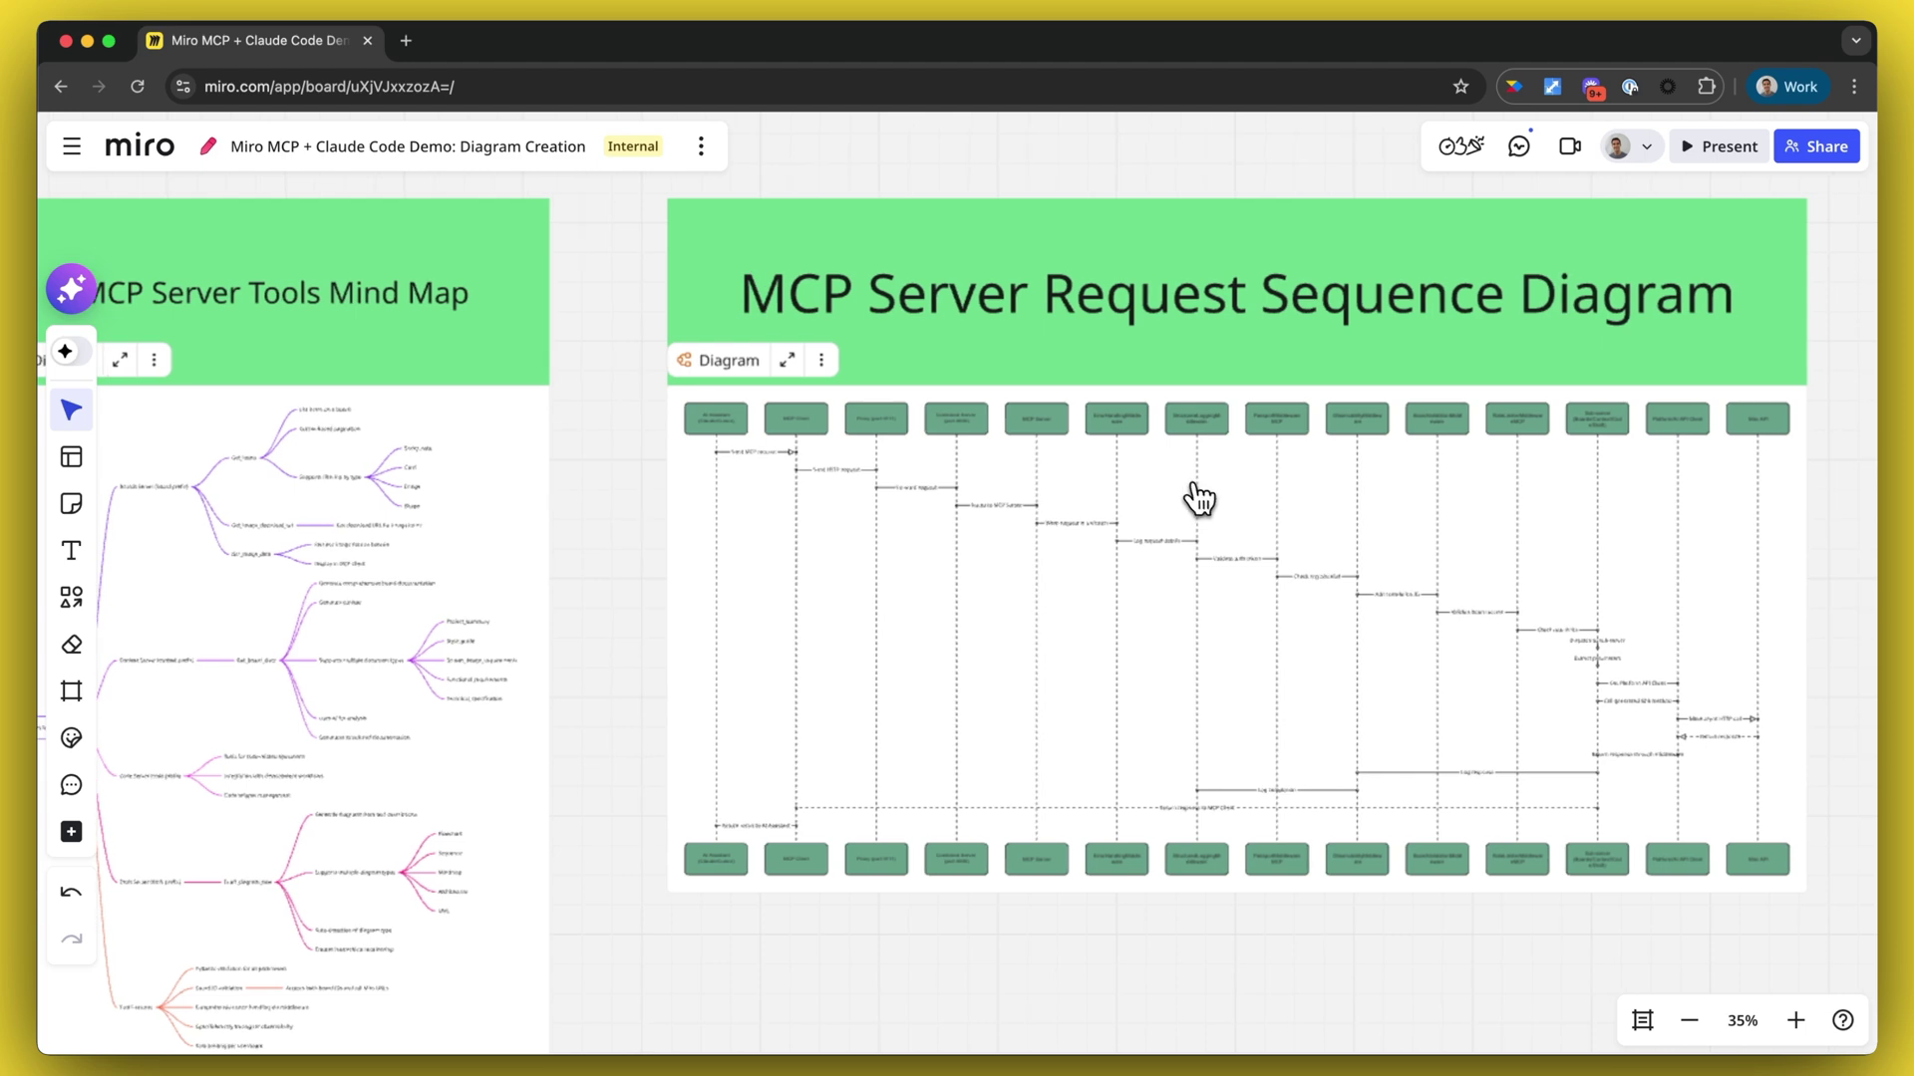
scroll(781, 491, "up", 10)
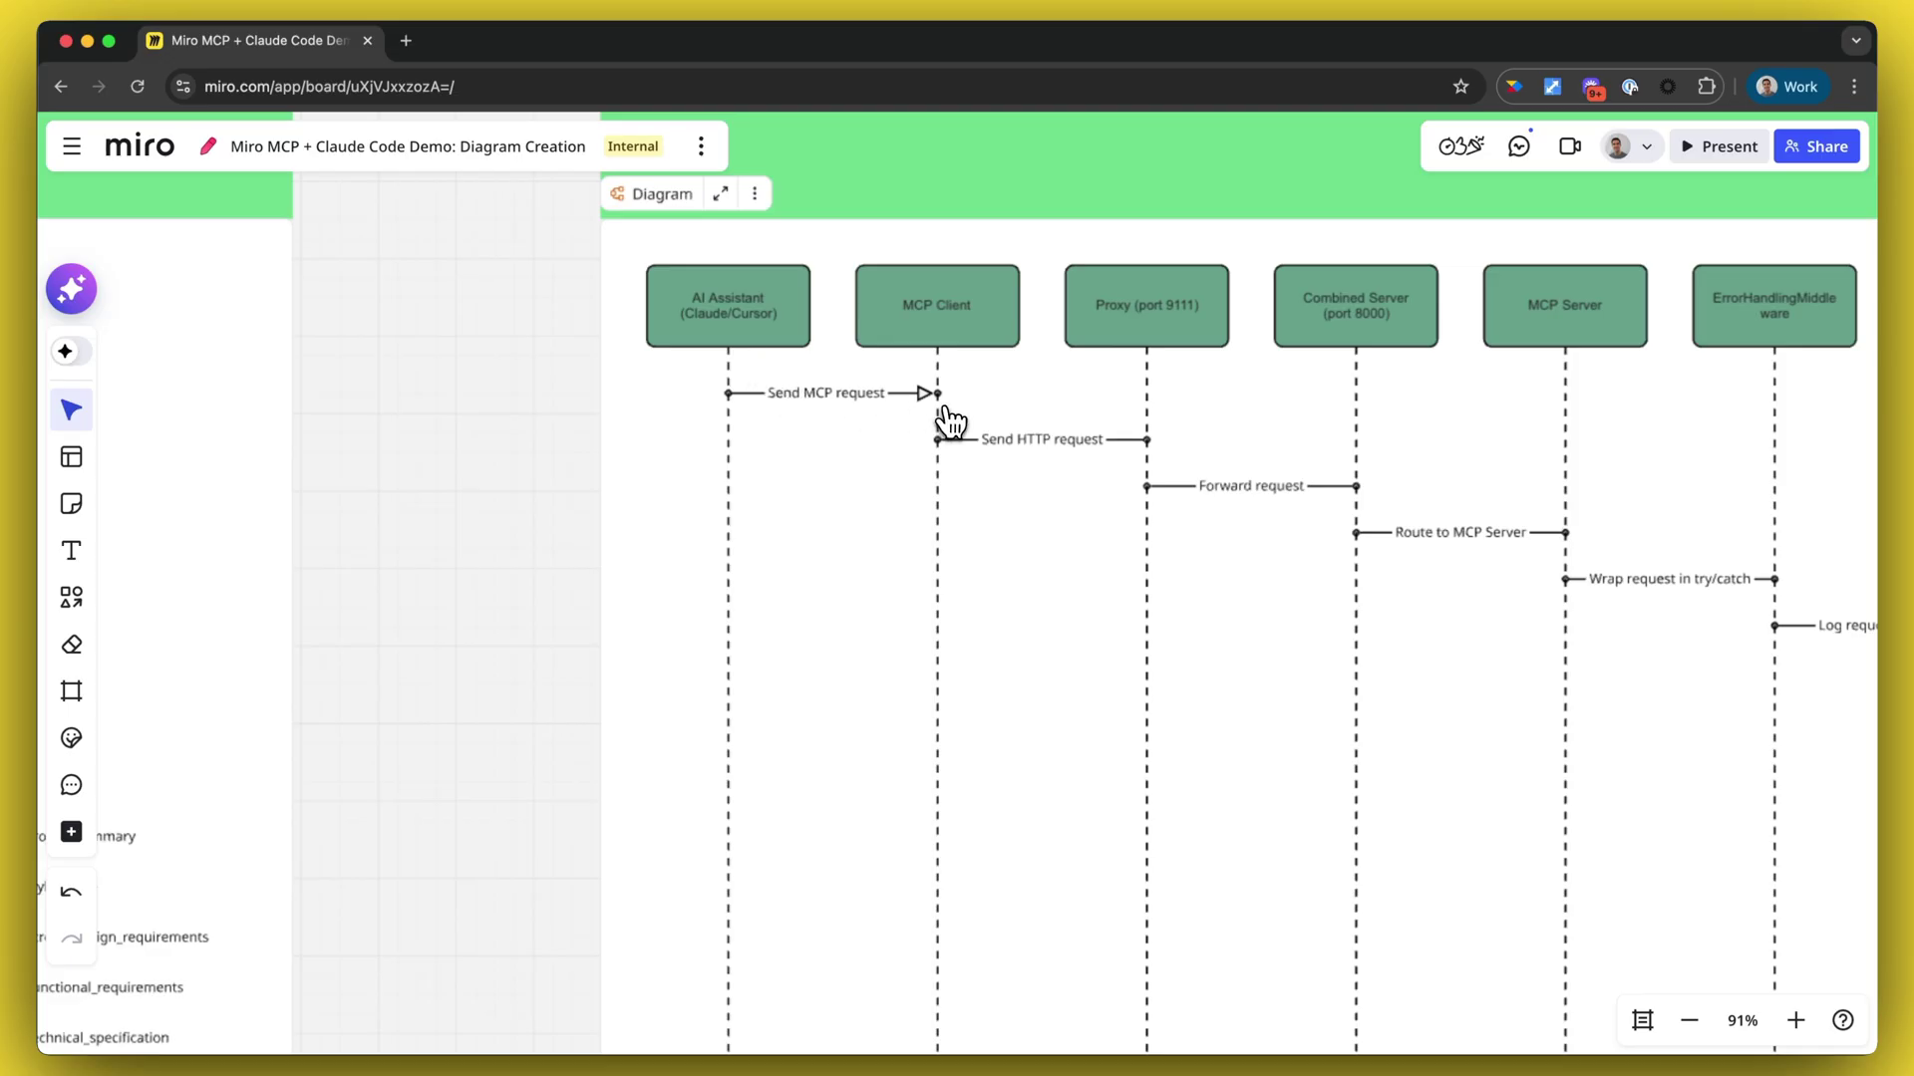
scroll(947, 419, "right", 2)
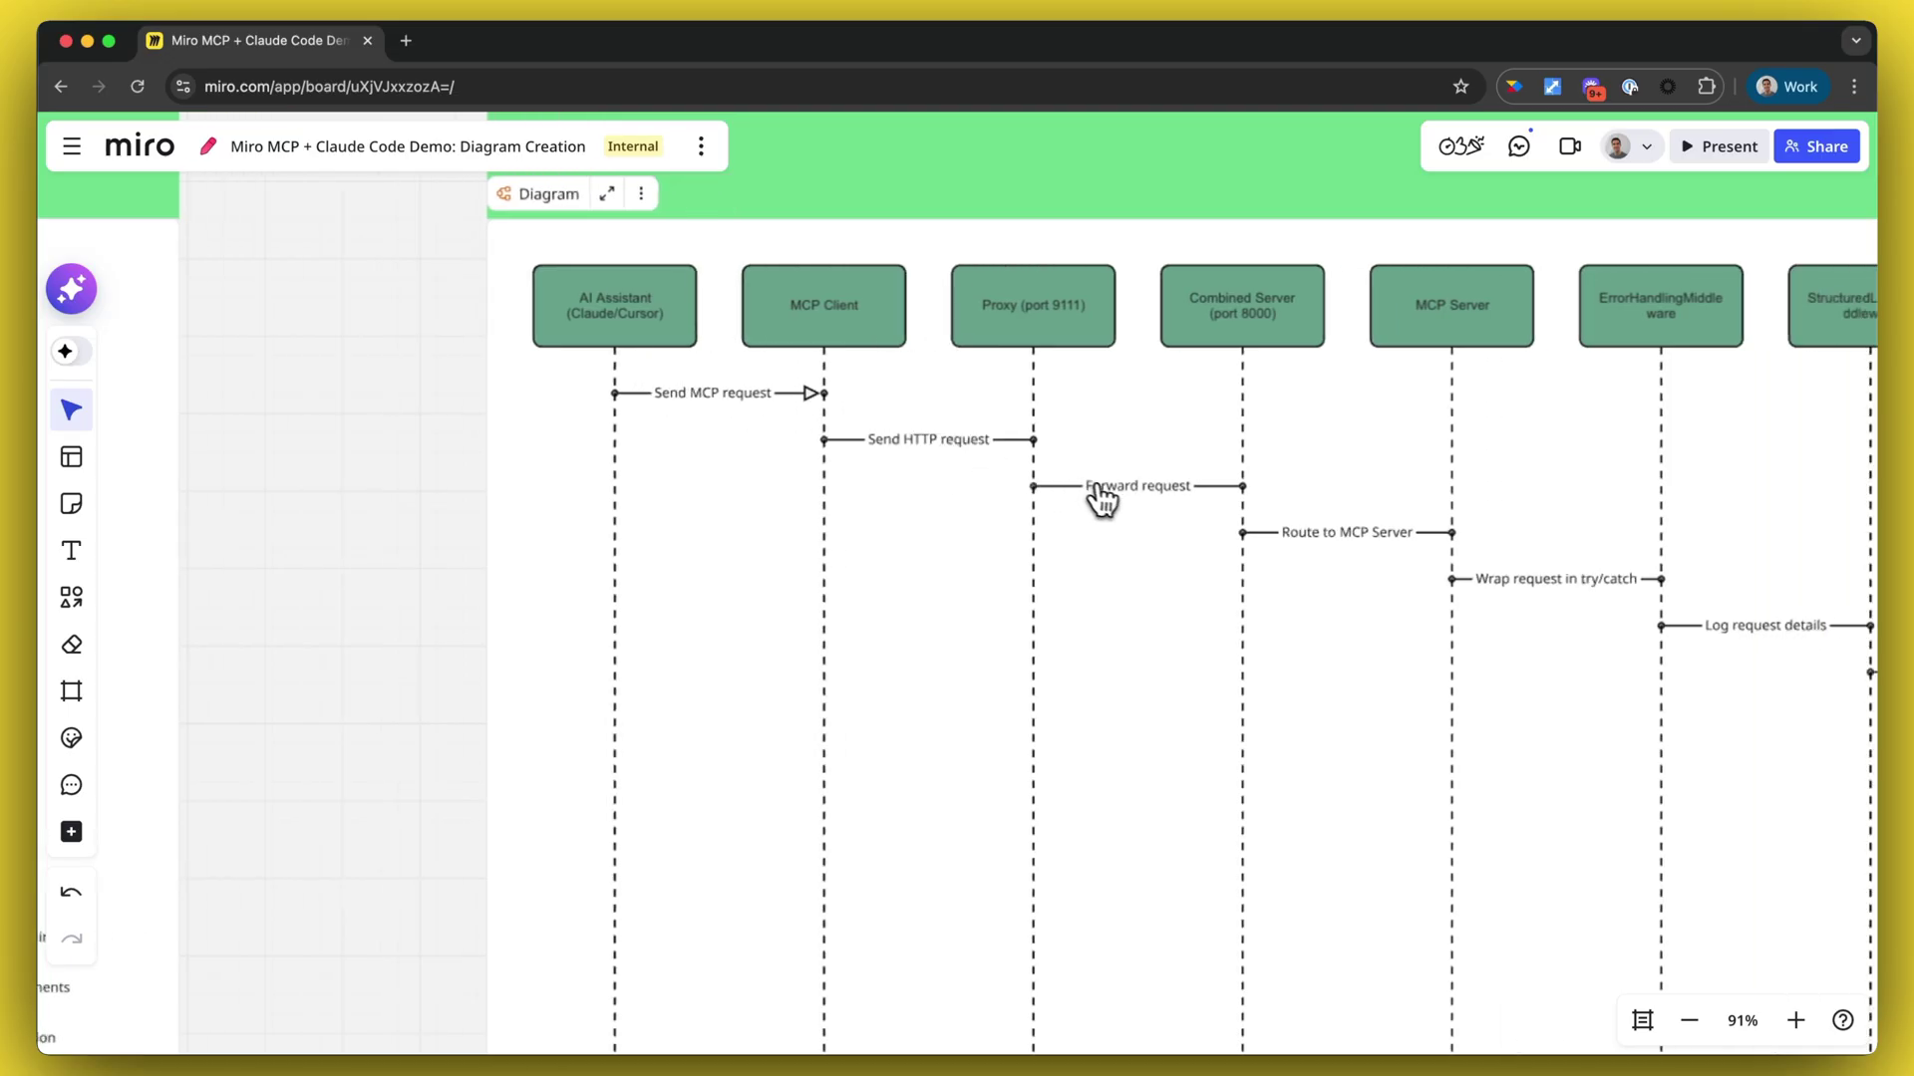
scroll(1260, 542, "right", 7)
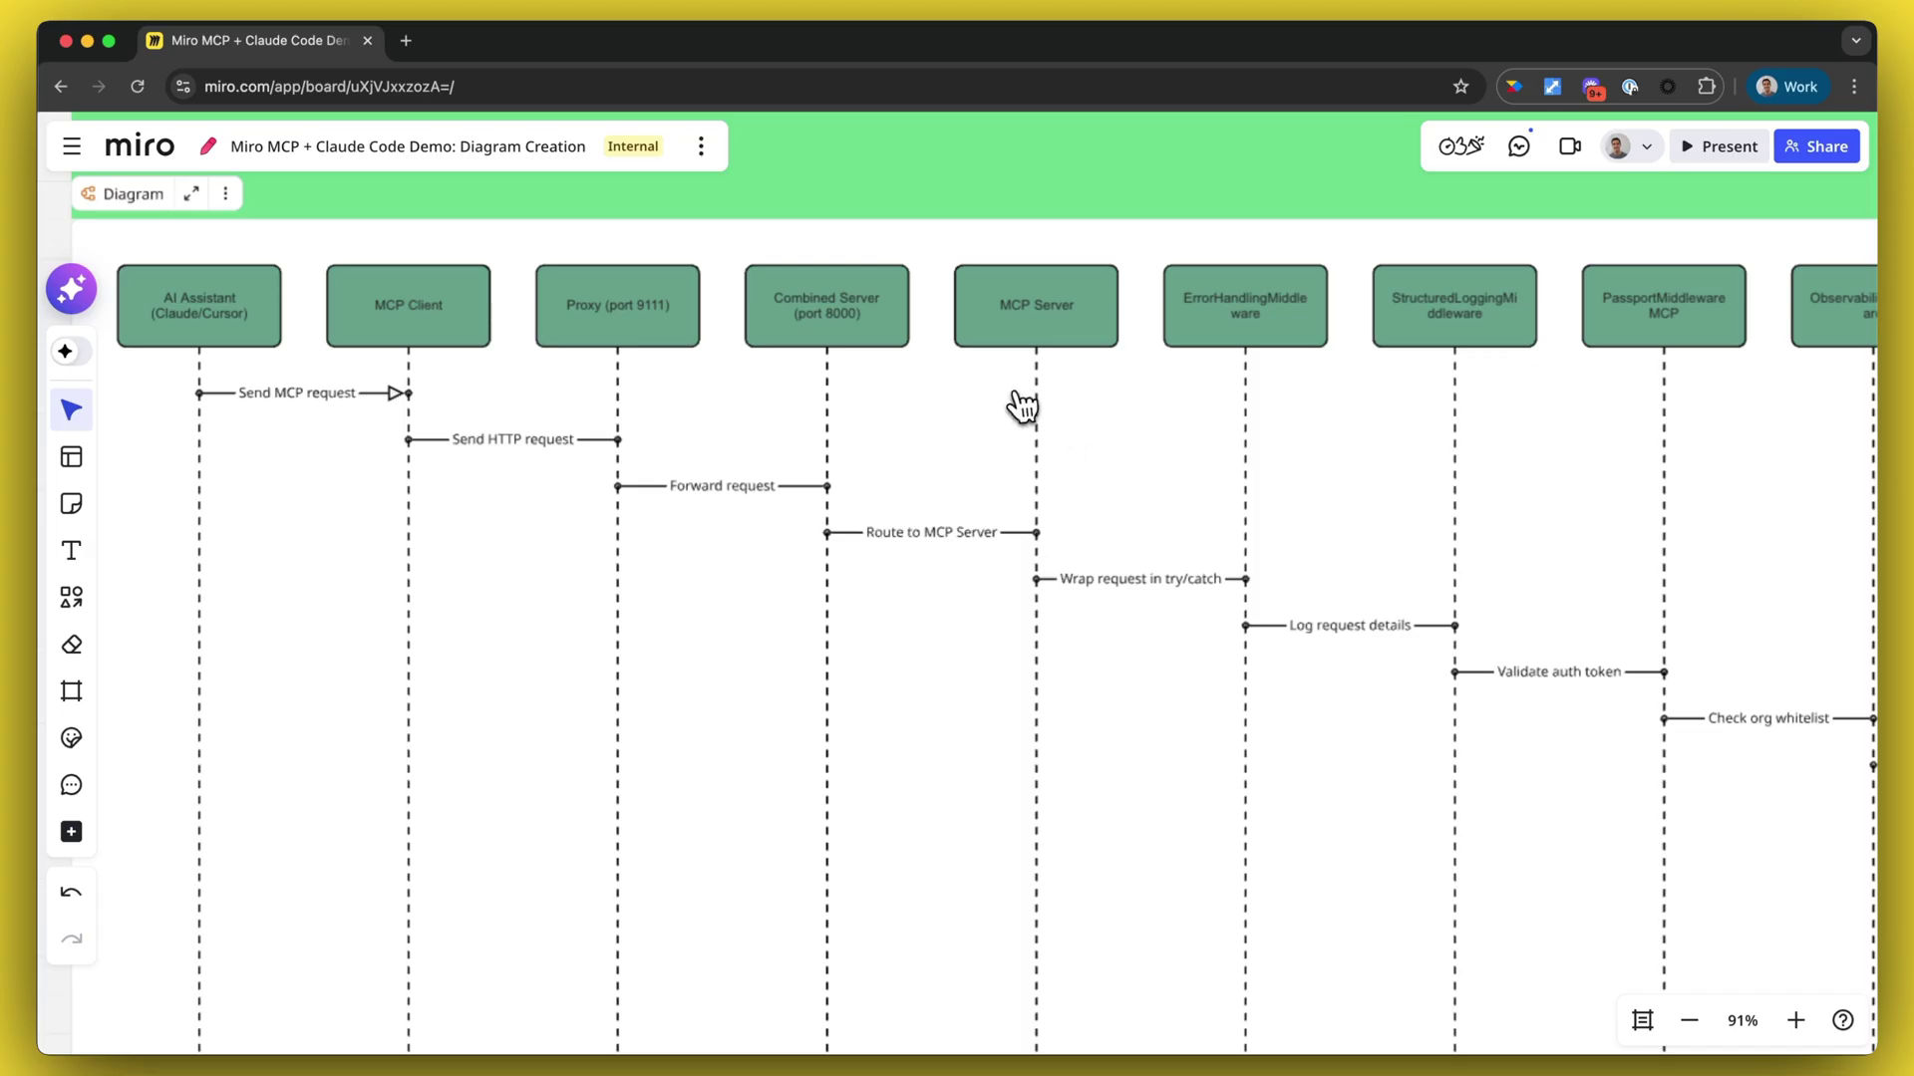
scroll(1201, 603, "right", 1)
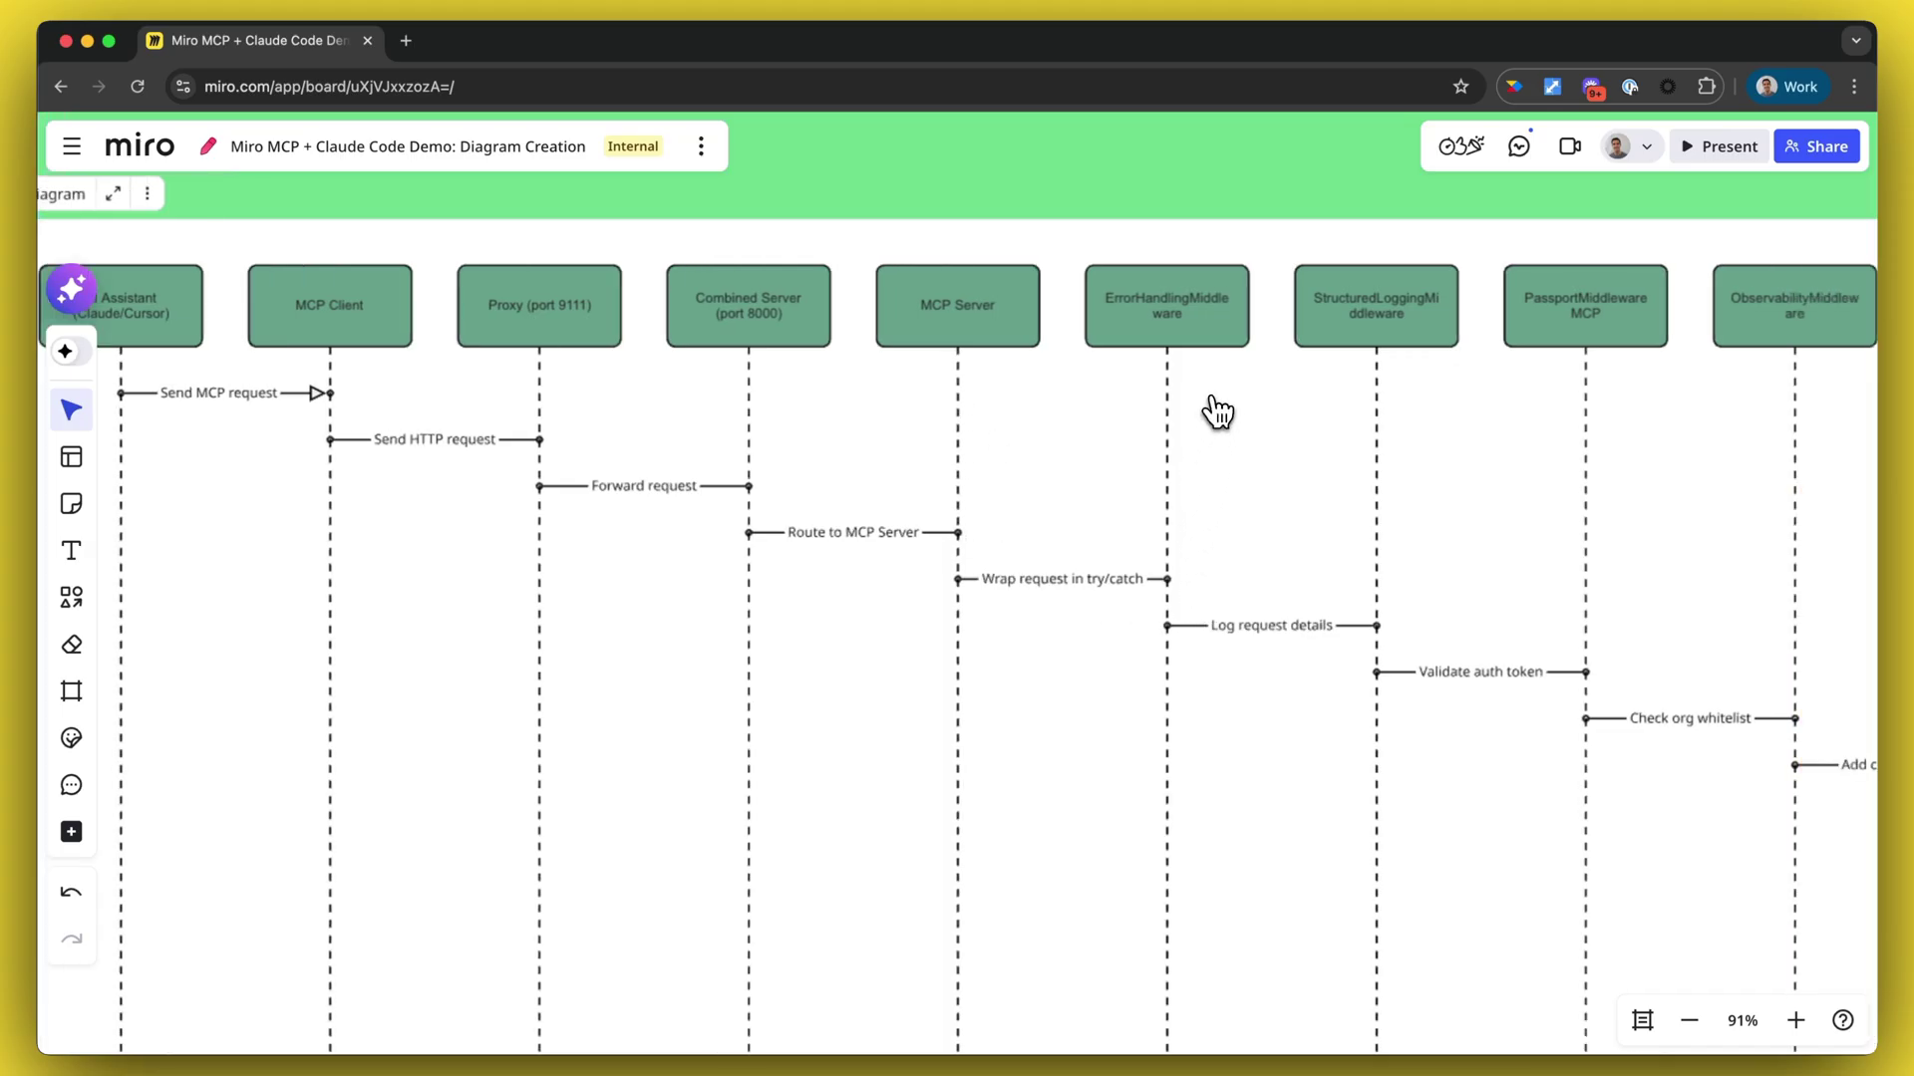
scroll(1214, 573, "right", 2)
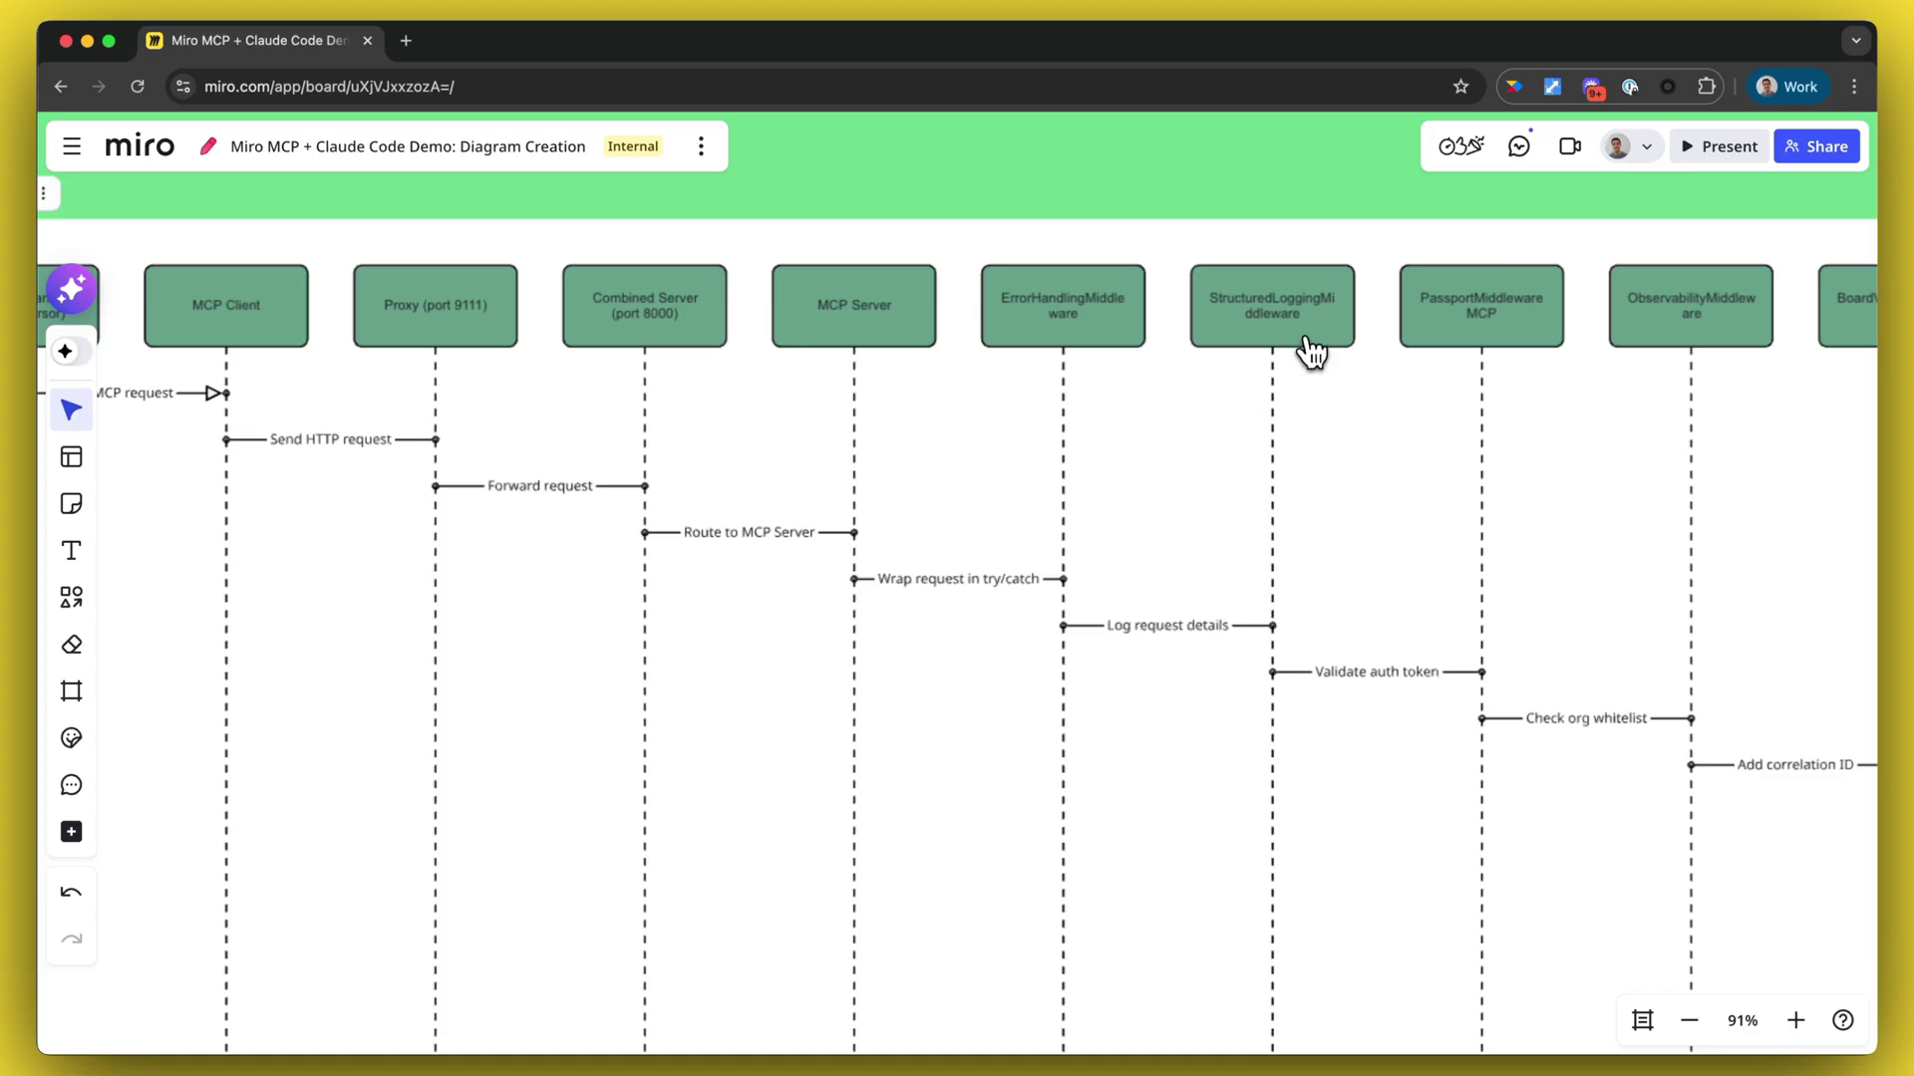
scroll(1475, 334, "right", 8)
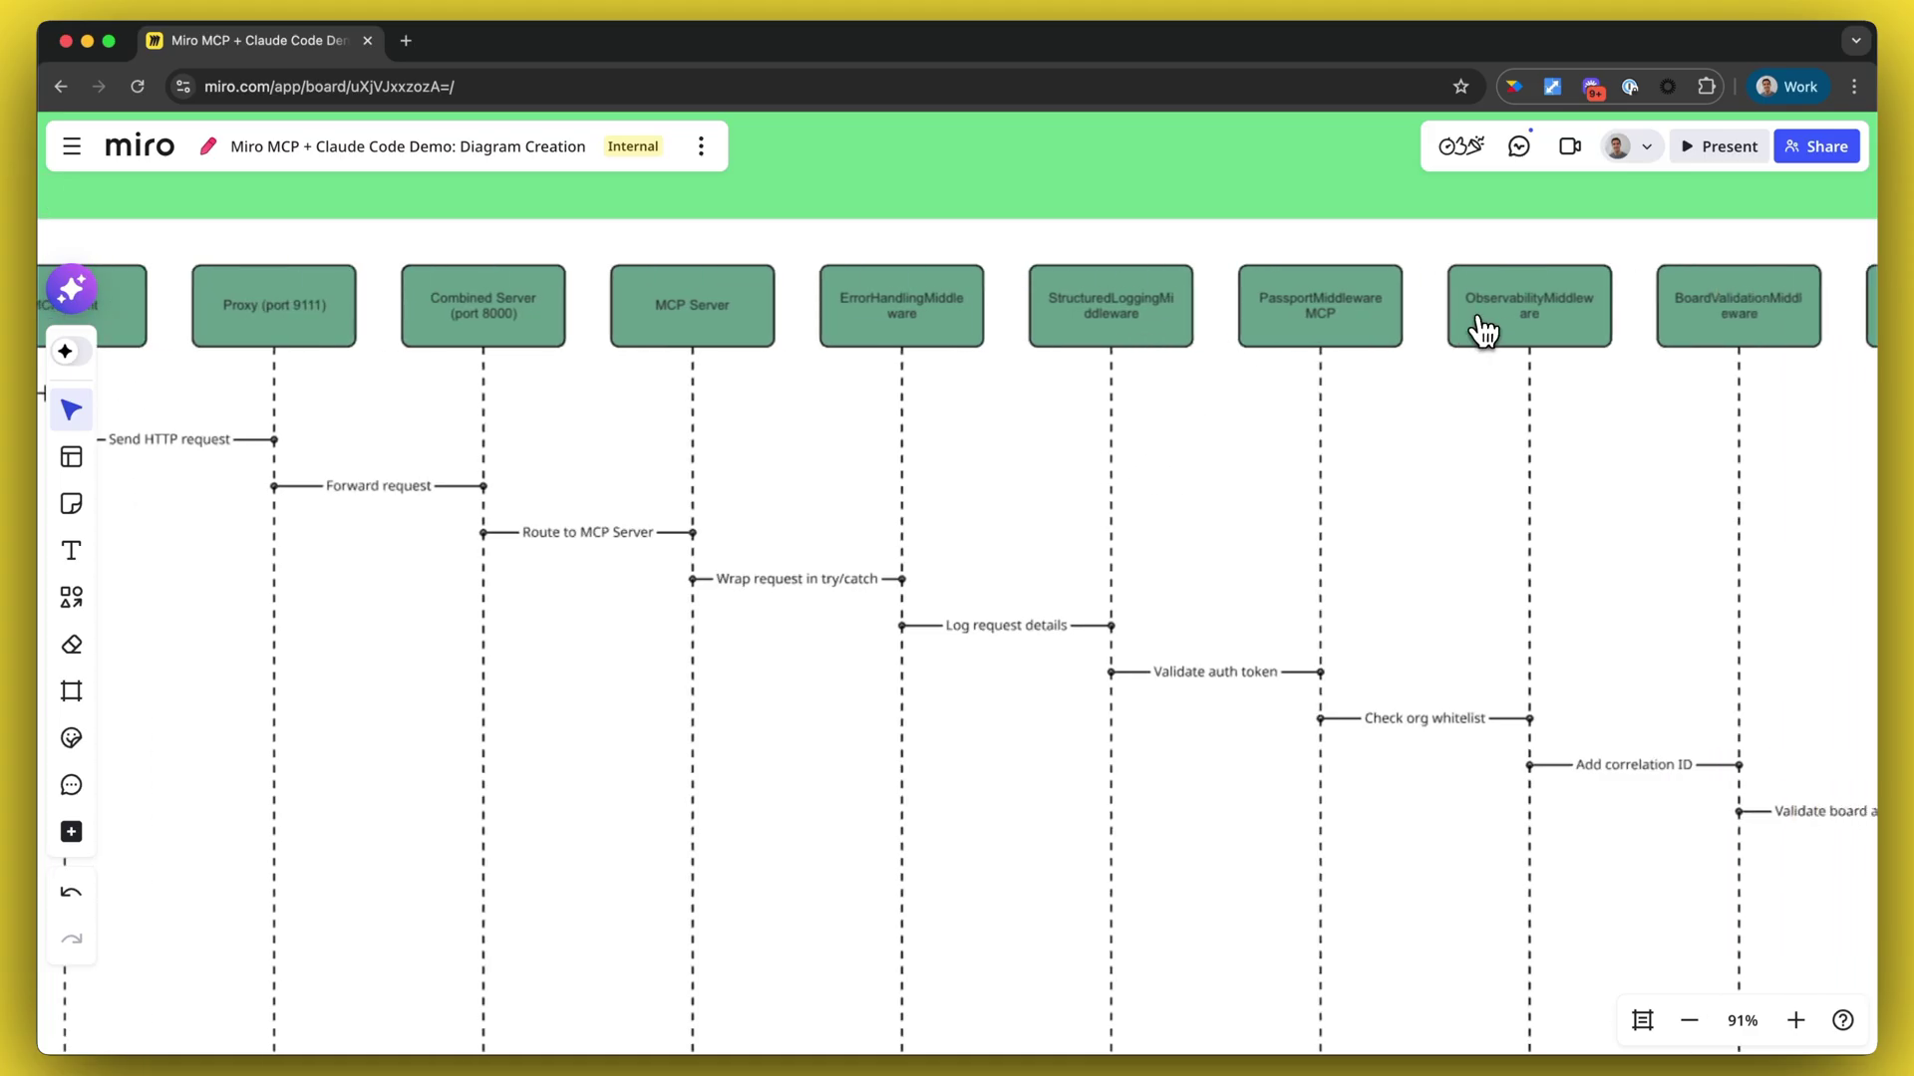
scroll(1488, 326, "right", 8)
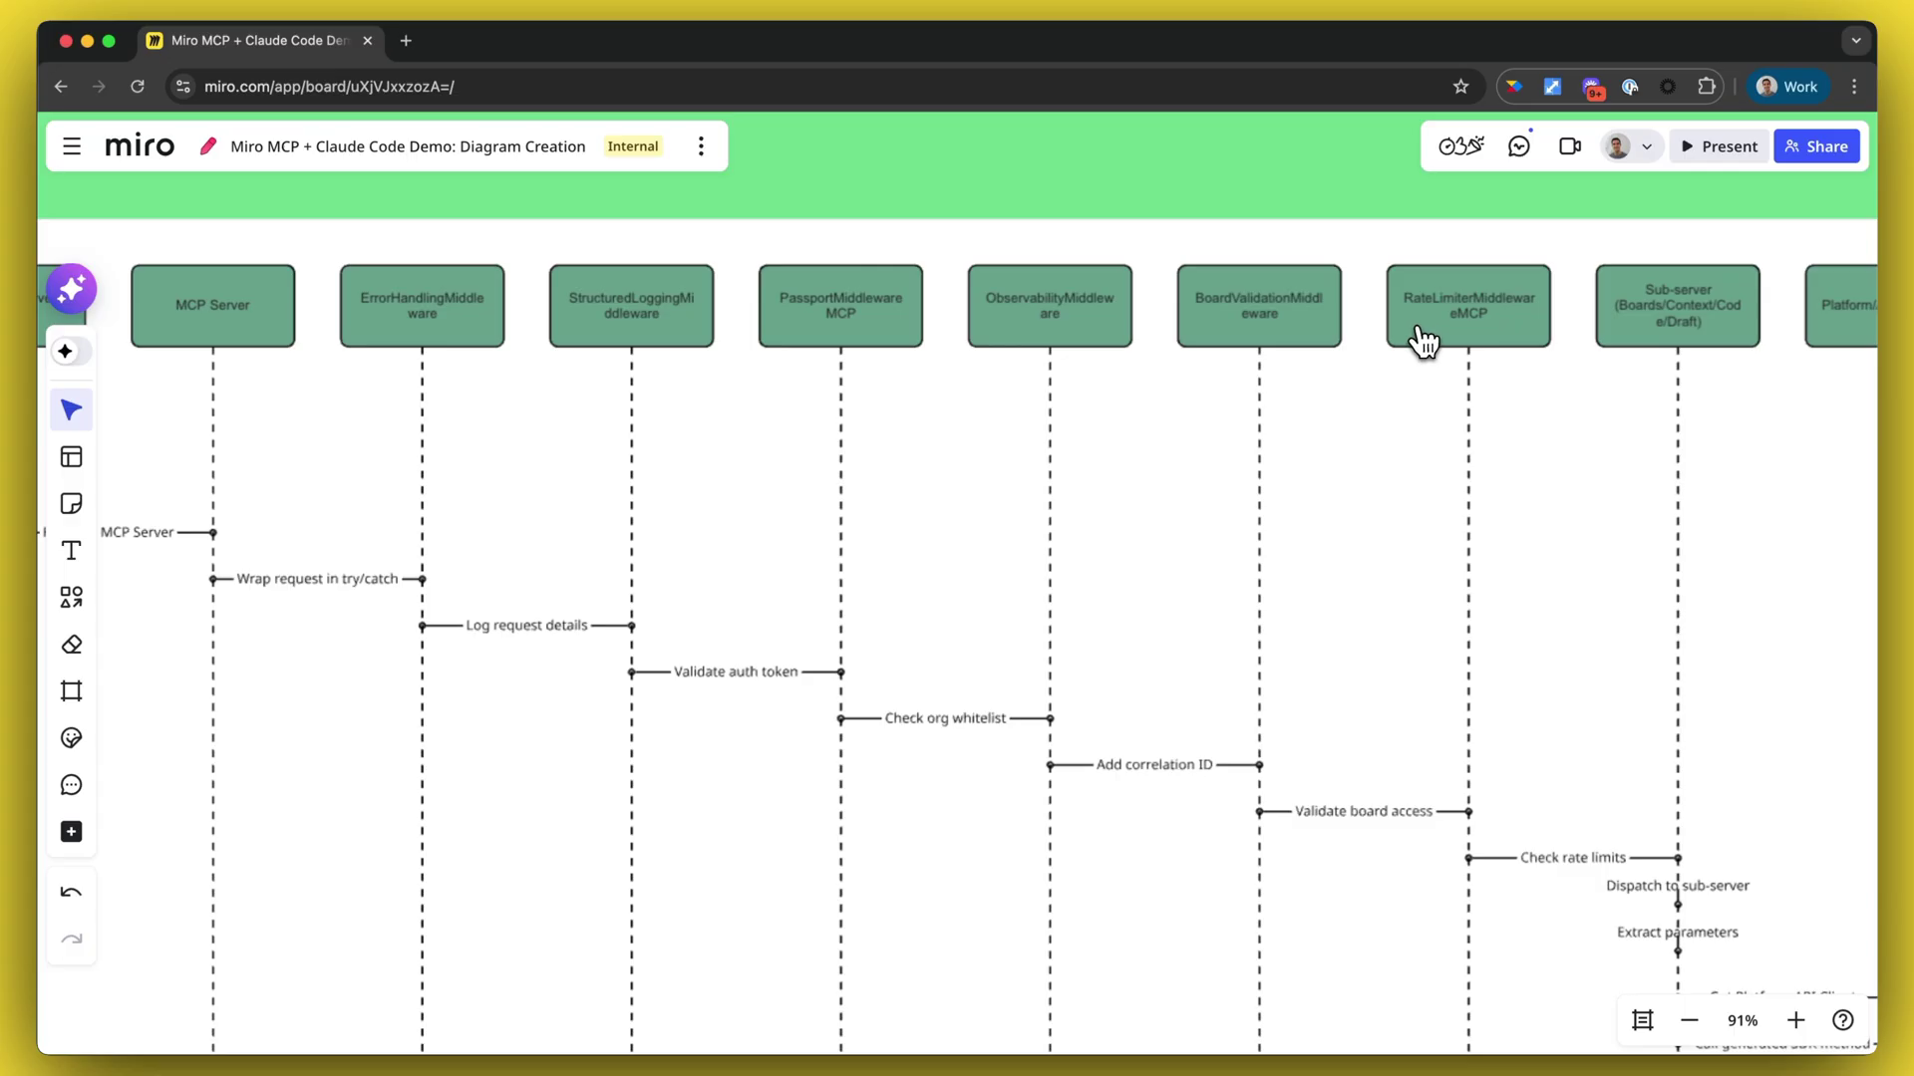
scroll(1426, 339, "down", 10)
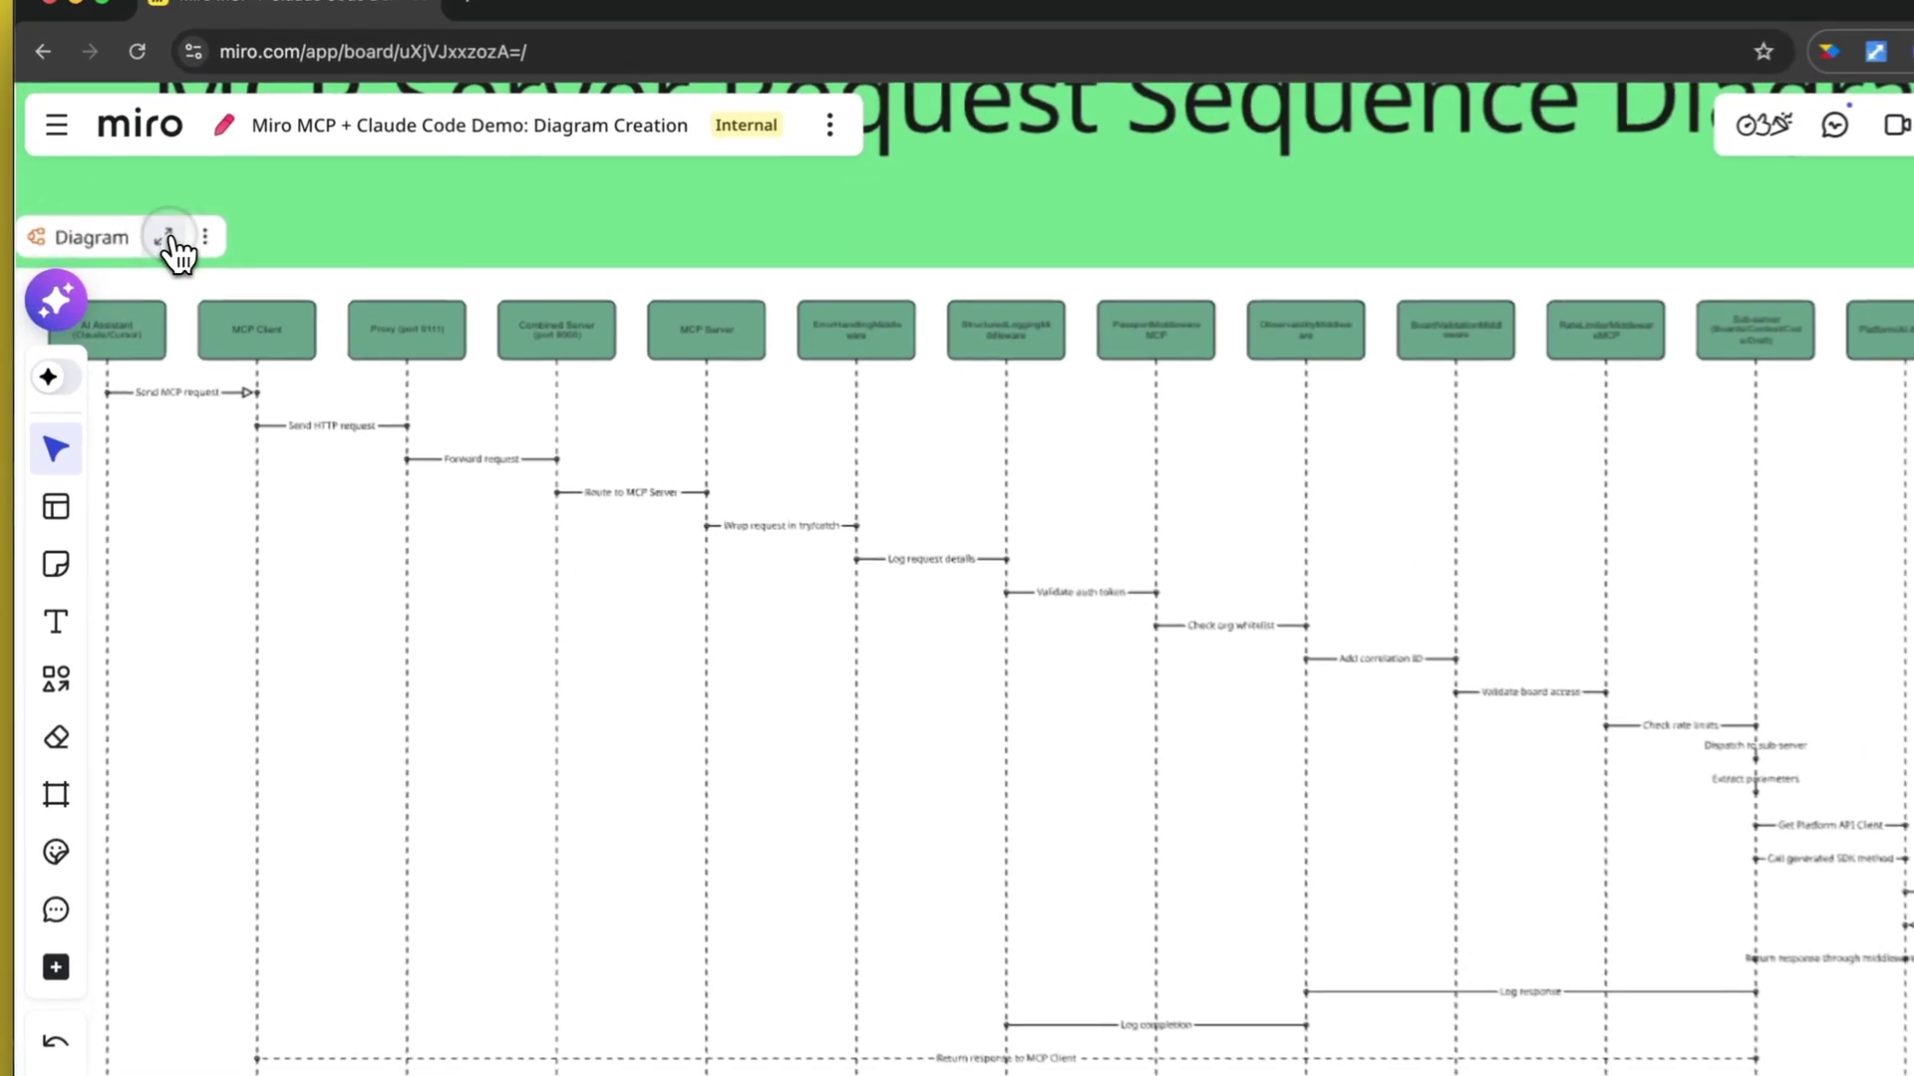
- In the focused sequence diagram, fill the Proxy (port 9111) box orange, then return to the board
left_click(158, 237)
scroll(880, 534, "up", 5)
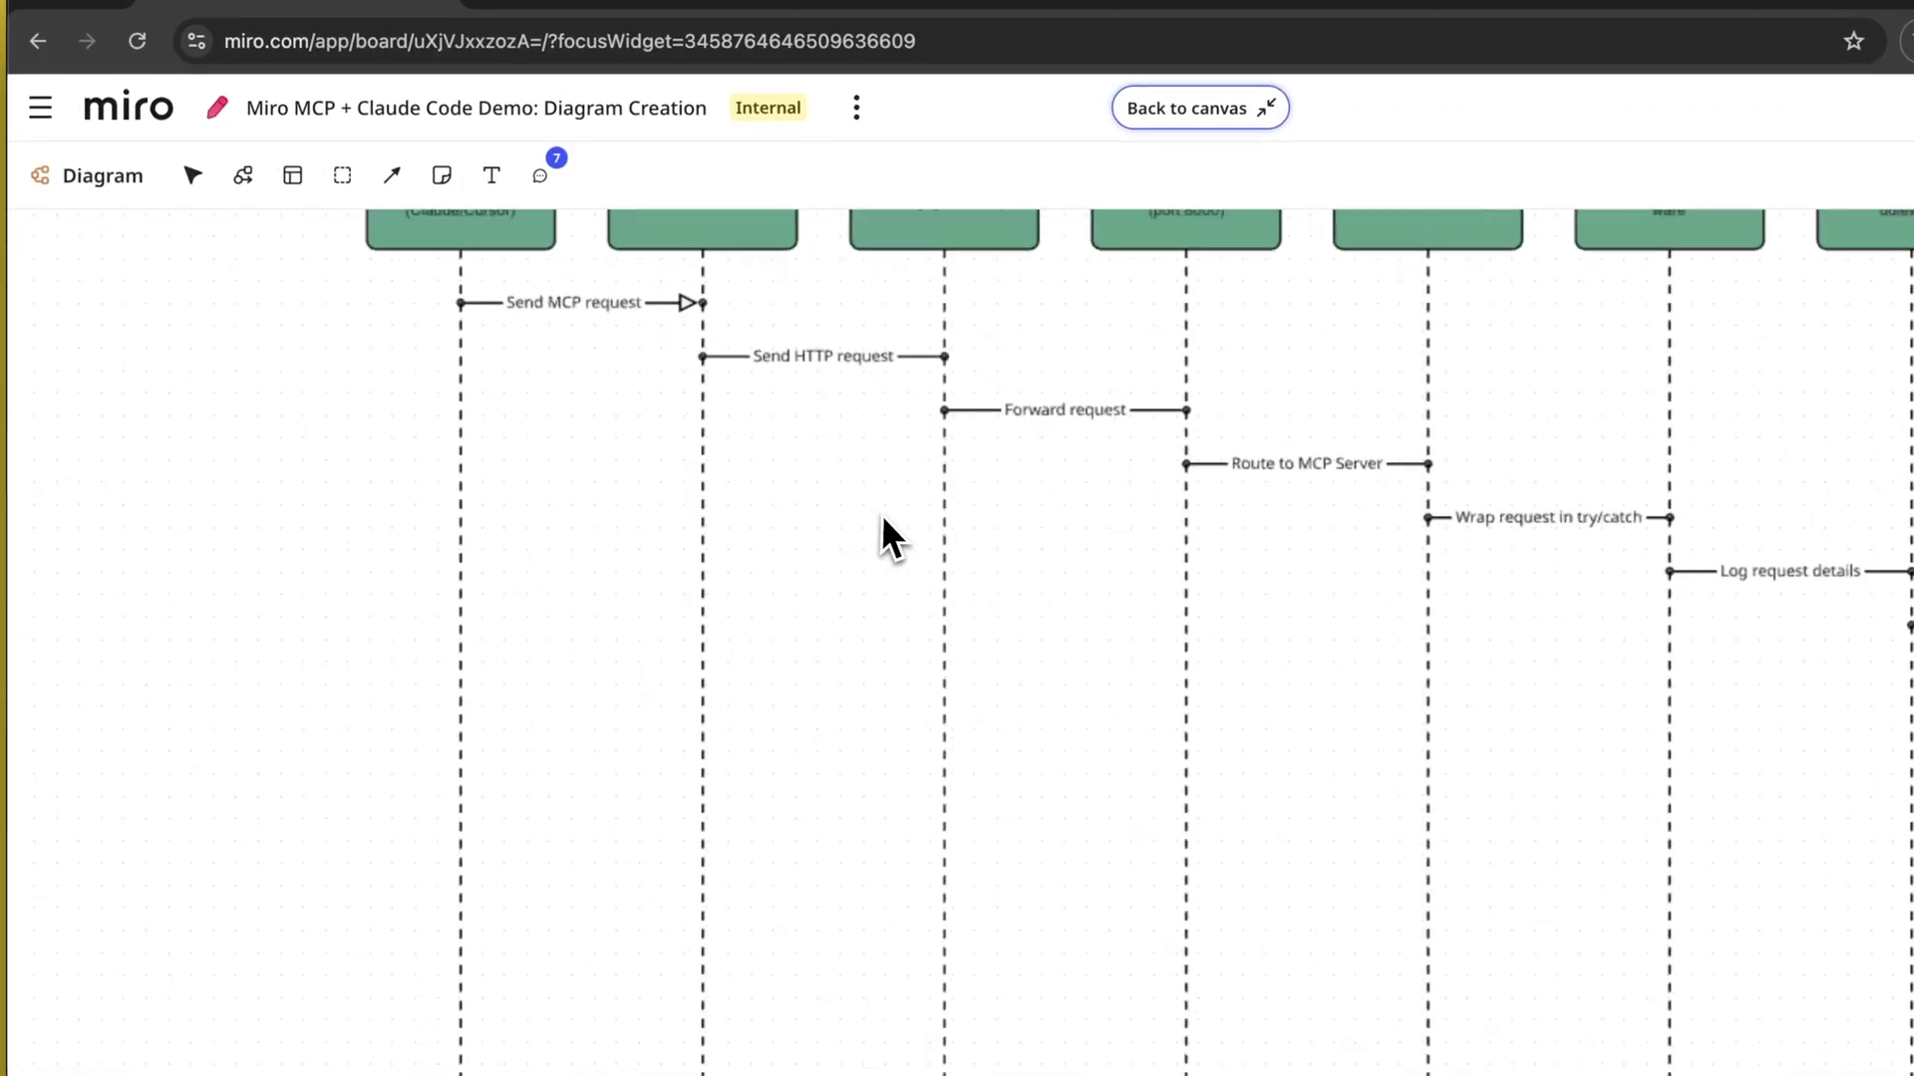
scroll(858, 415, "up", 2)
mouse_move(989, 386)
left_mouse_down()
mouse_move(991, 538)
mouse_move(991, 386)
left_mouse_up()
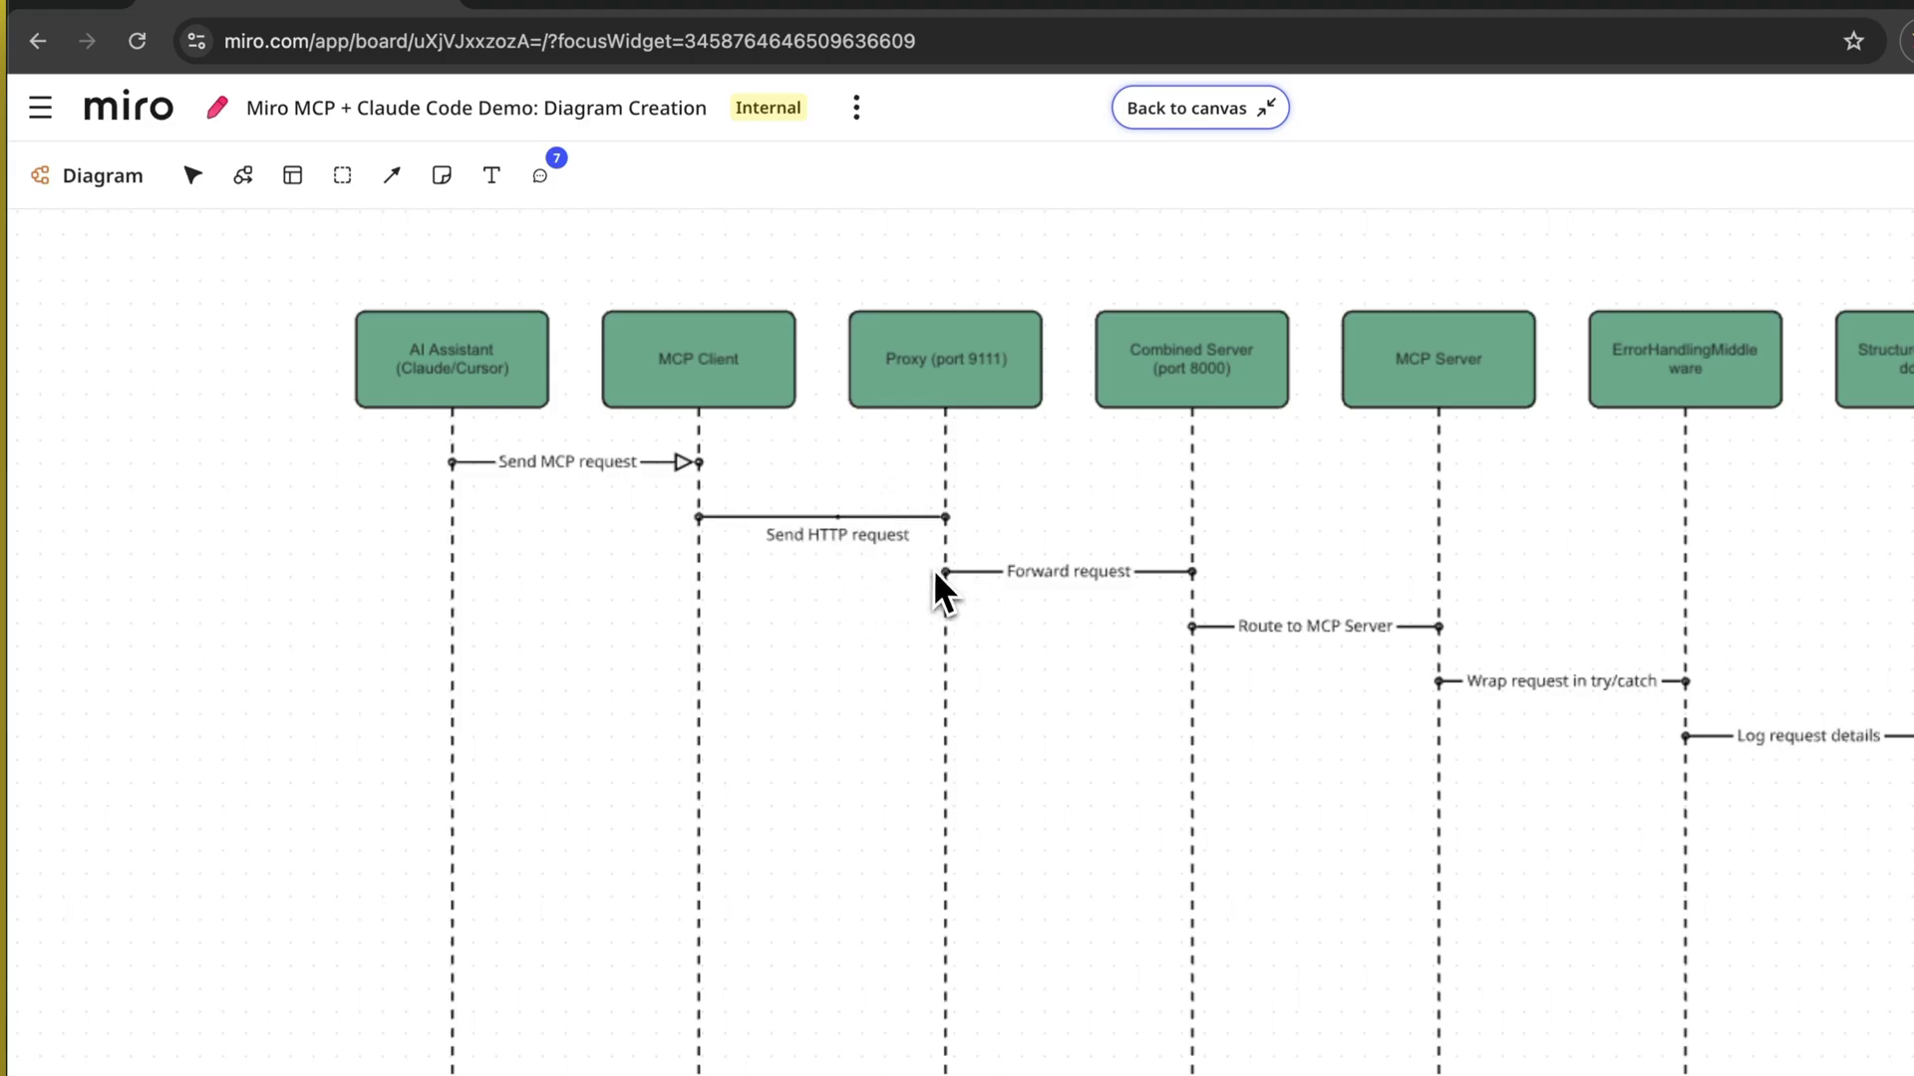
left_click(943, 395)
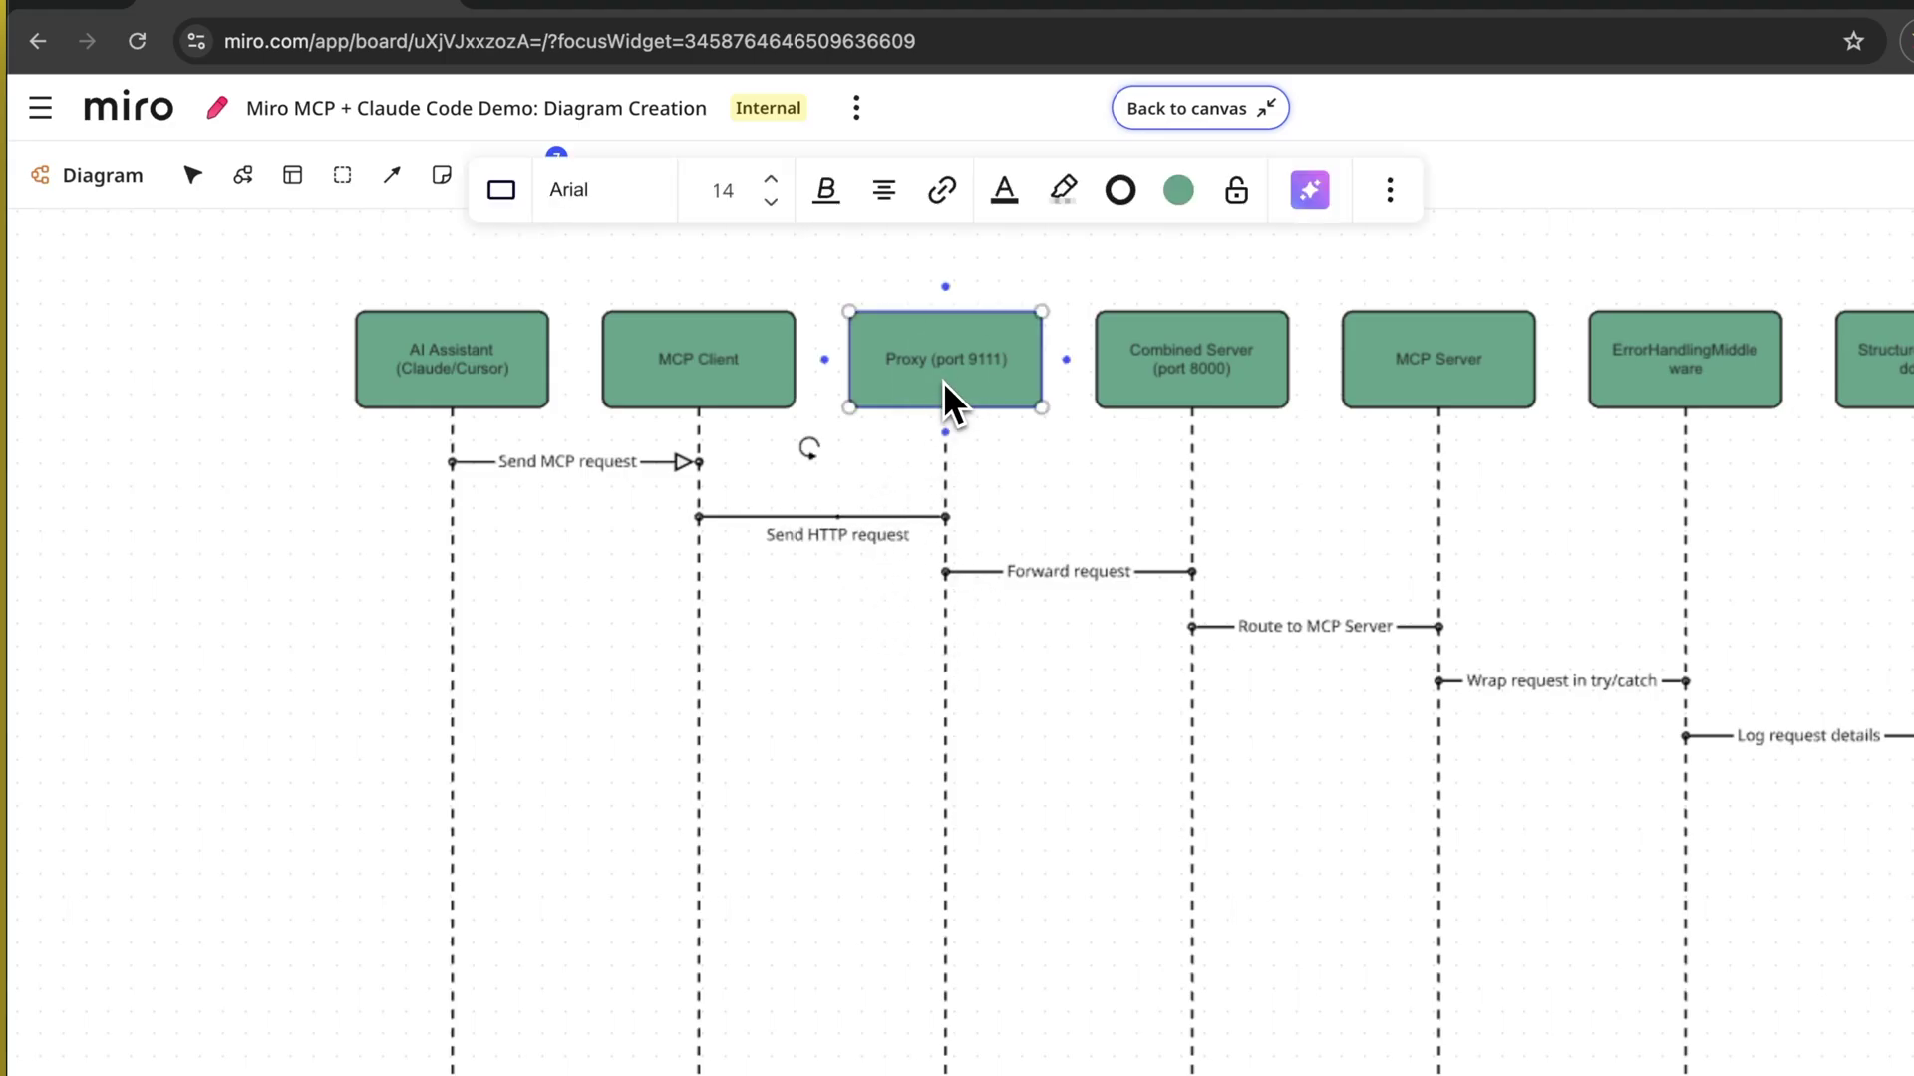
left_click(1176, 189)
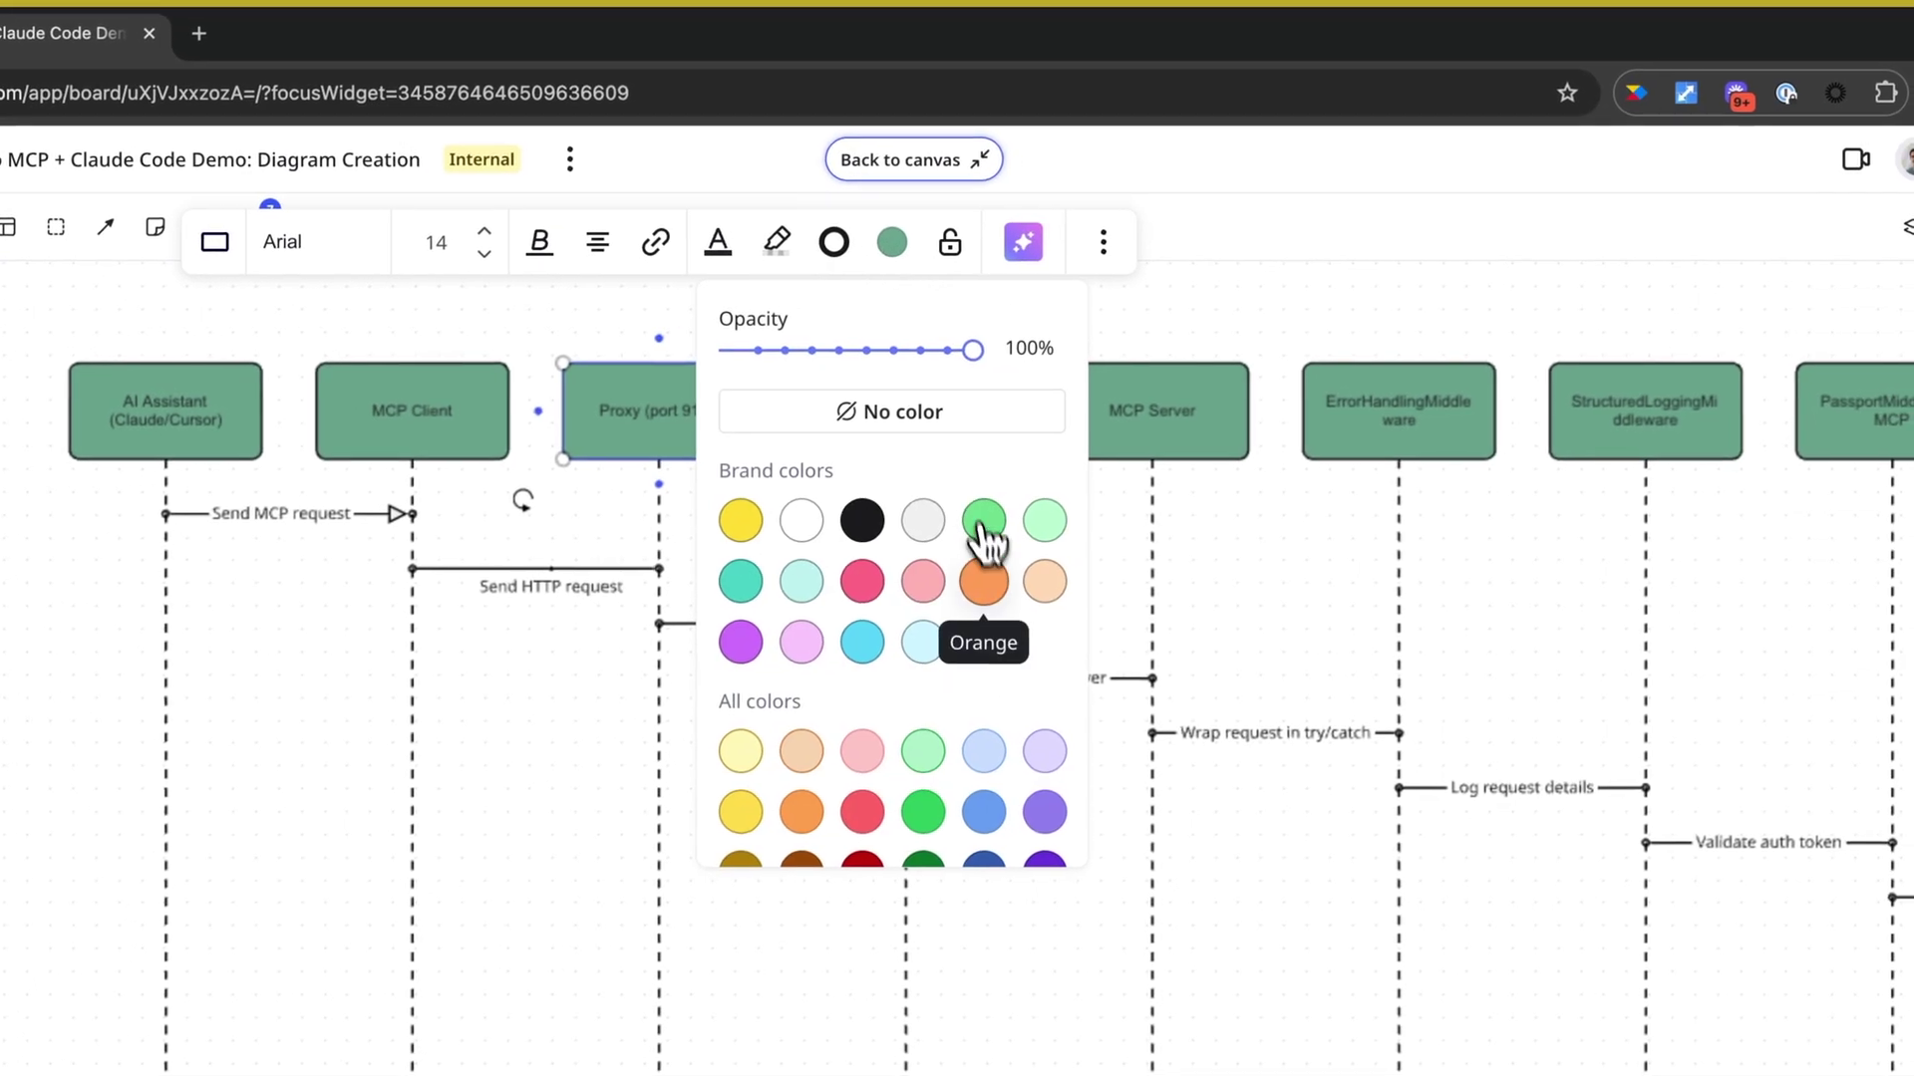
left_click(984, 581)
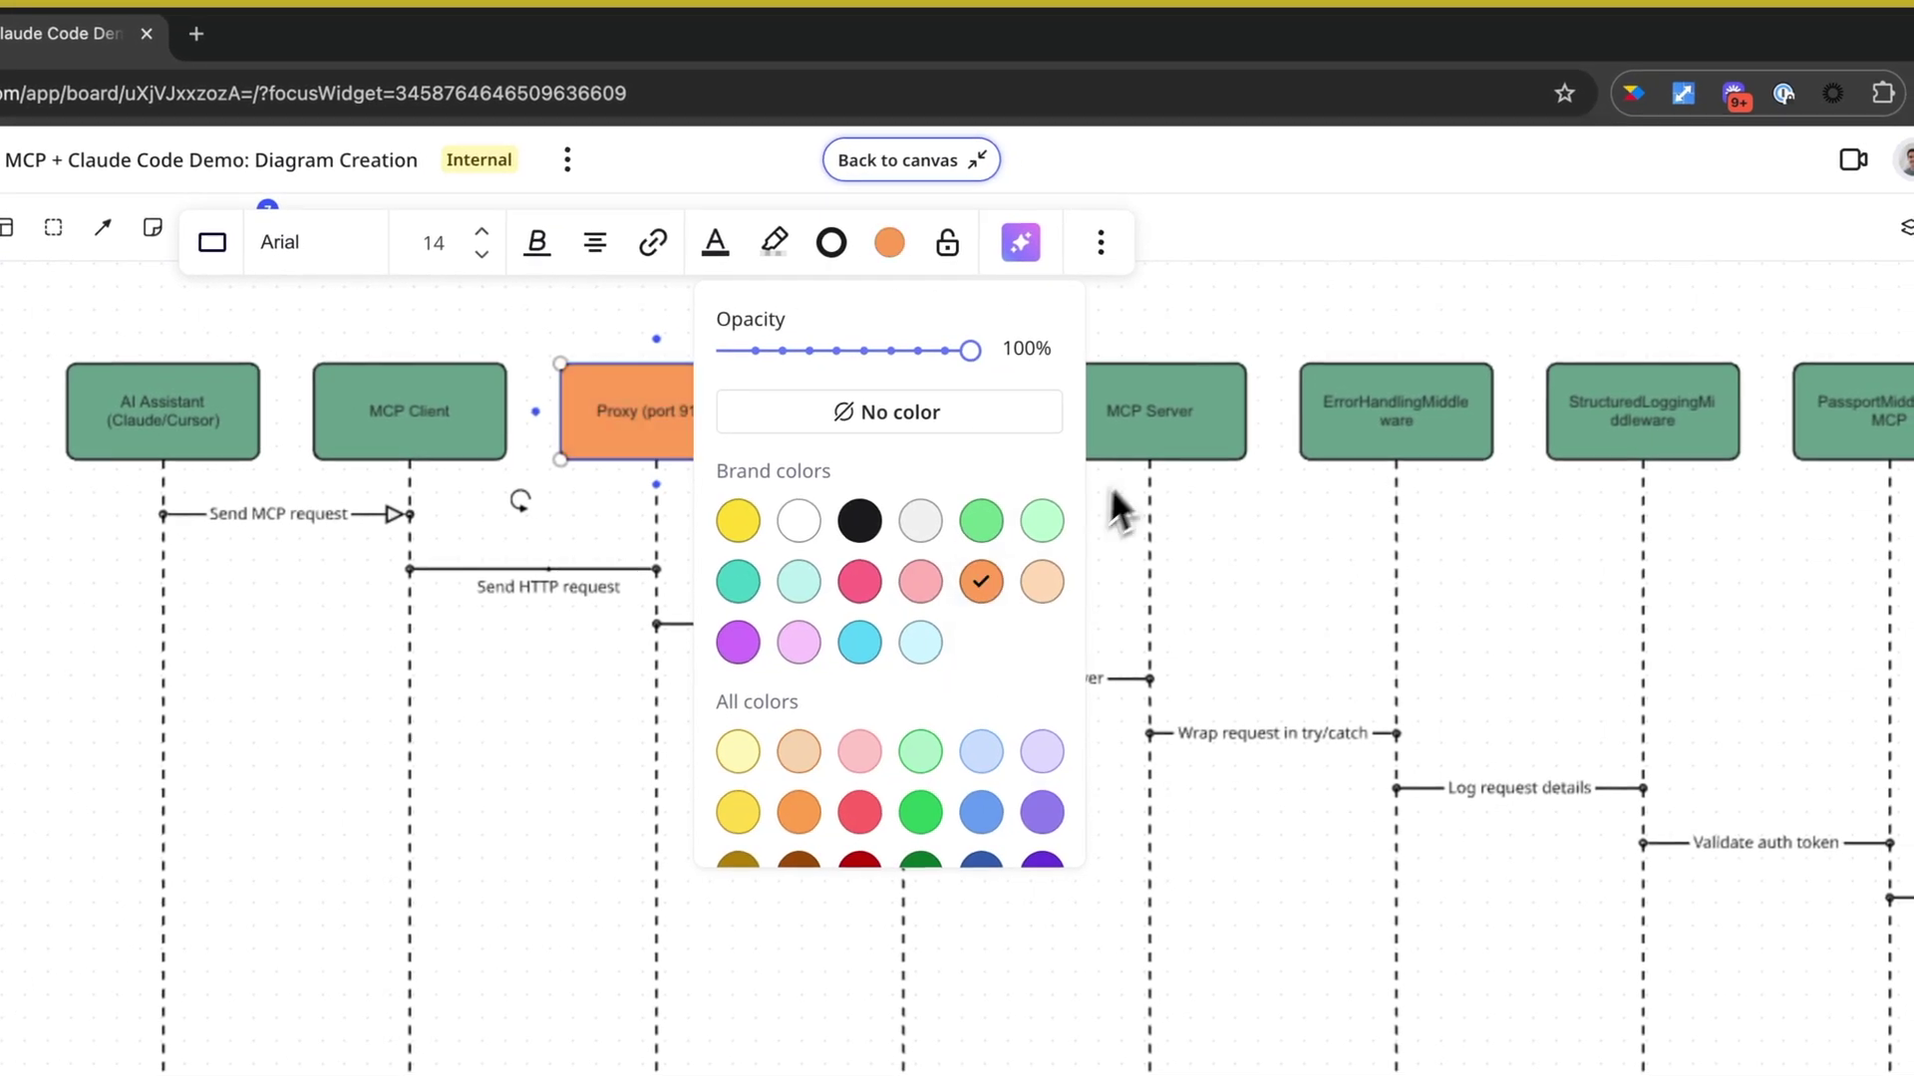
left_click(1312, 329)
left_click(890, 165)
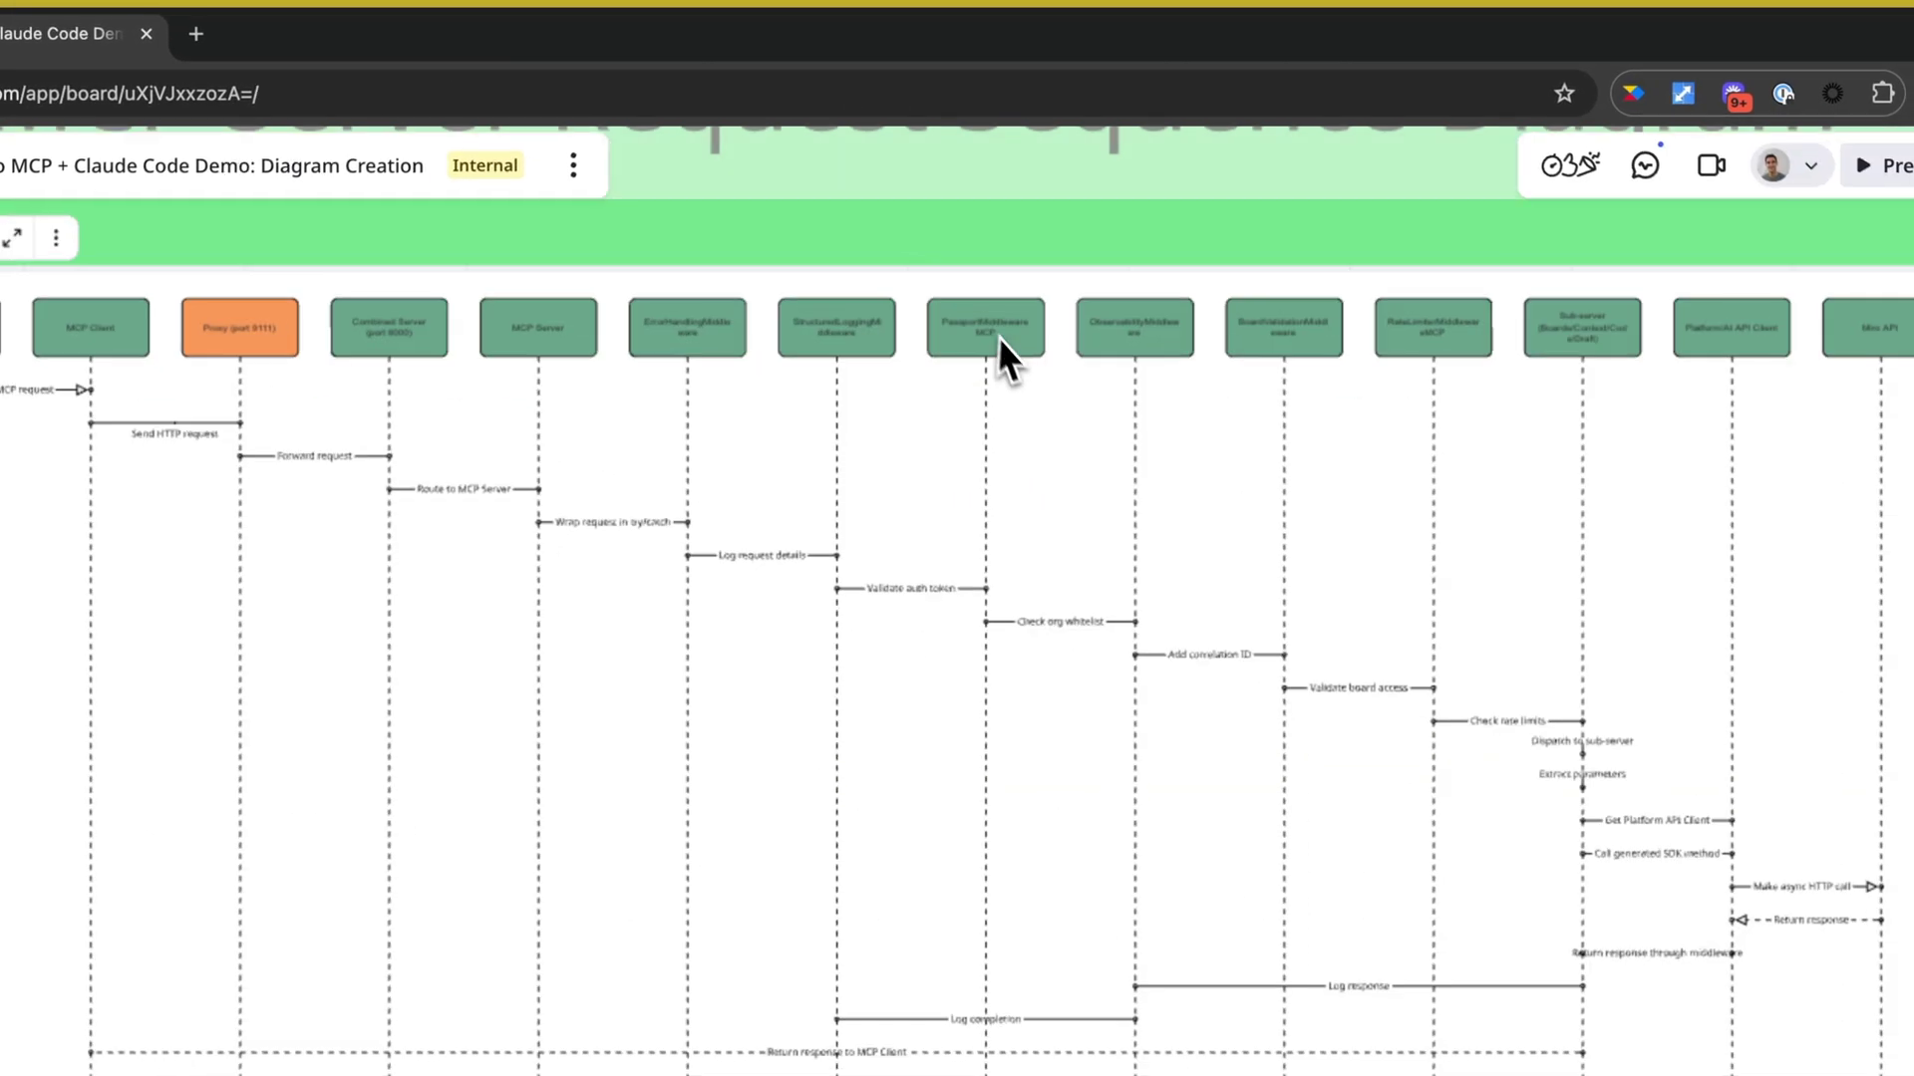
scroll(878, 521, "down", 3)
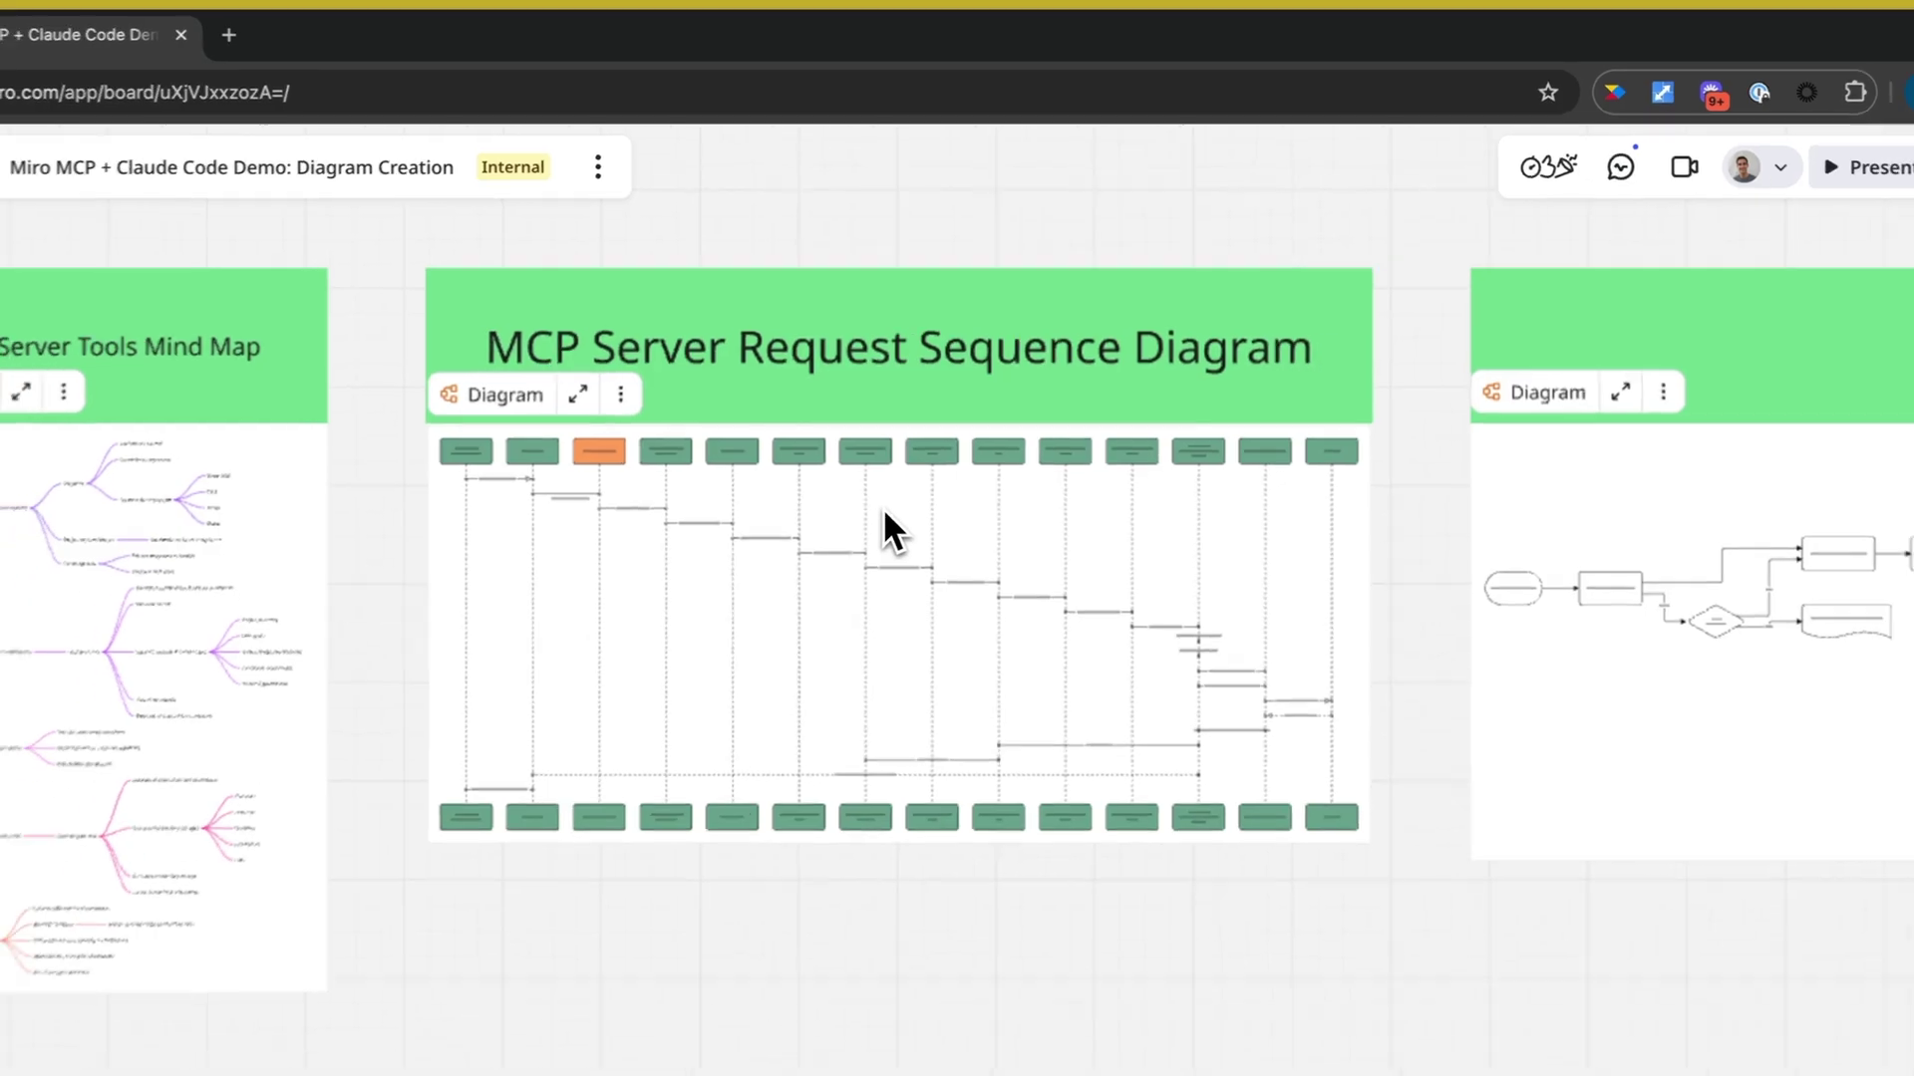
- Zoom out to about 6% to see all four diagram frames and Slides, then zoom onto the architecture diagram
scroll(1672, 307, "right", 2)
scroll(1671, 307, "left", 8)
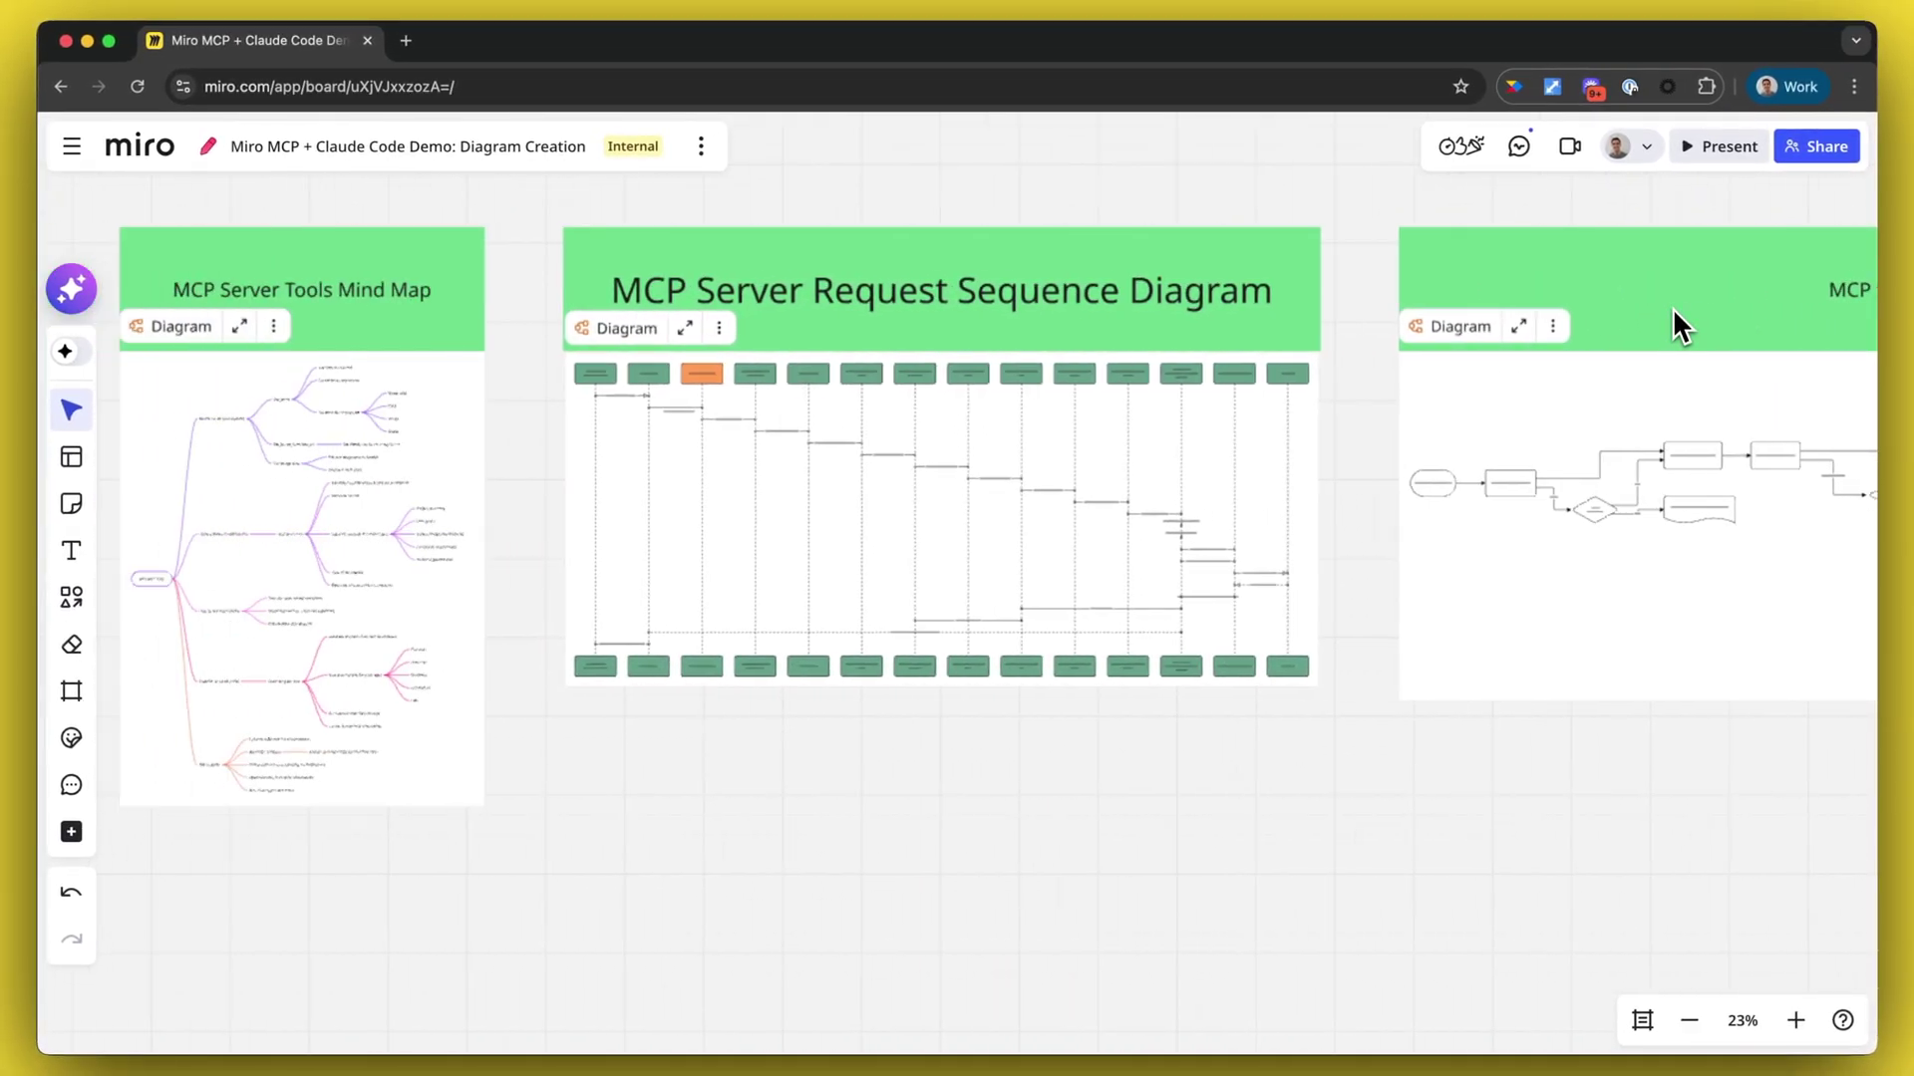
scroll(1671, 307, "down", 5)
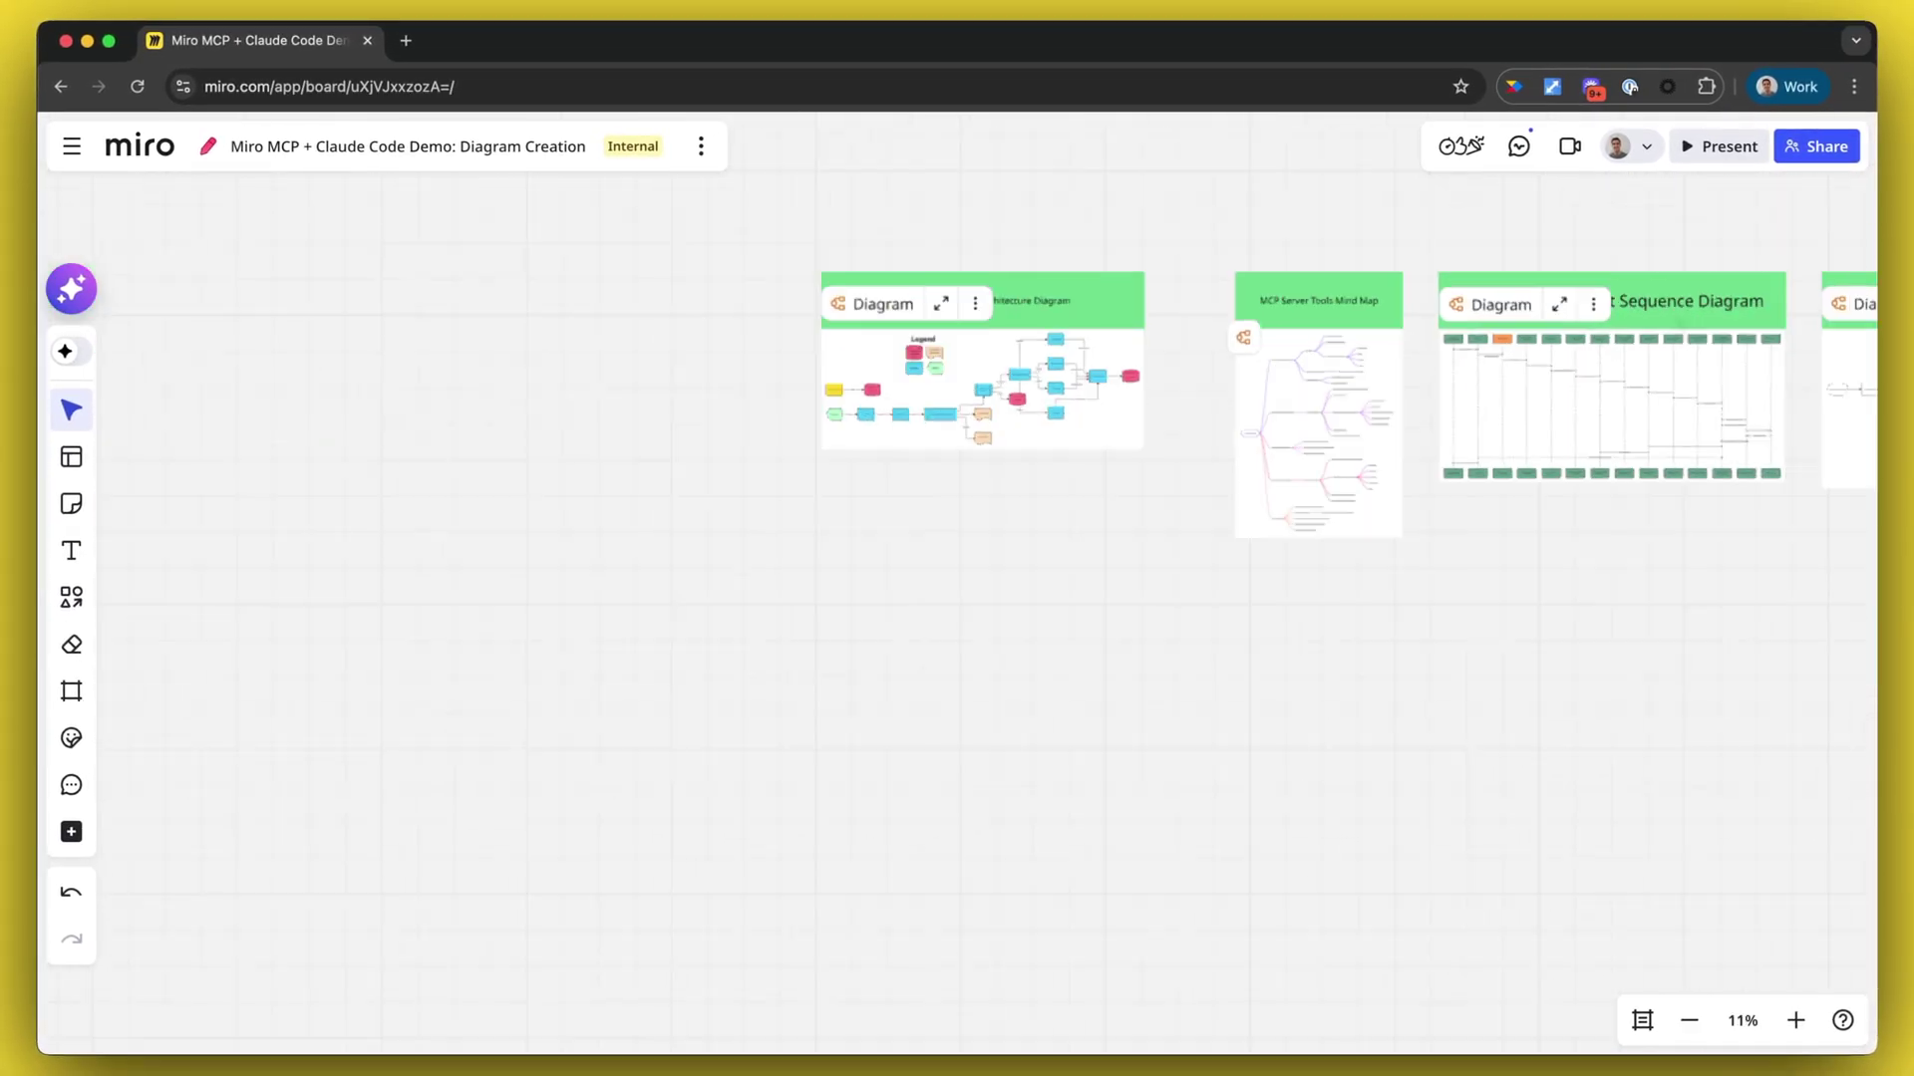
scroll(1672, 307, "right", 4)
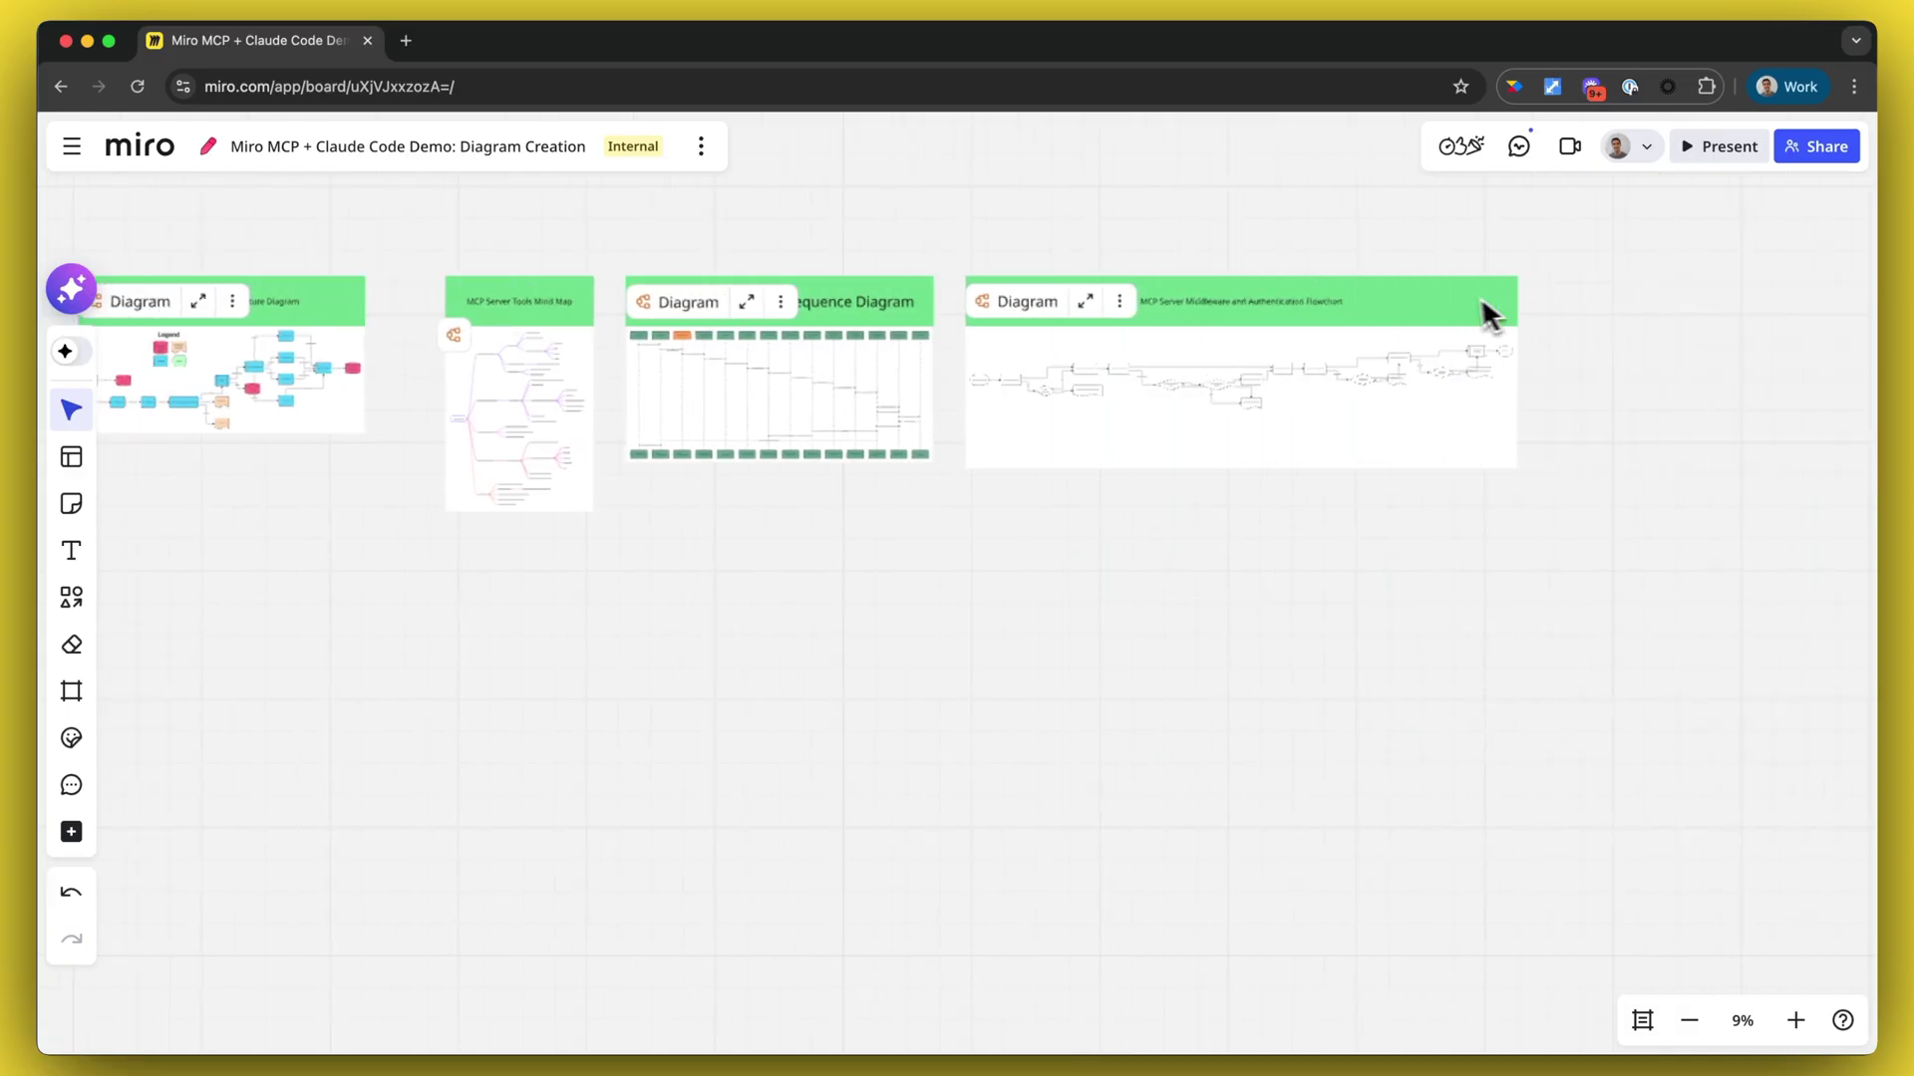
scroll(1481, 296, "left", 2)
scroll(1310, 283, "down", 3)
scroll(1312, 287, "up", 5)
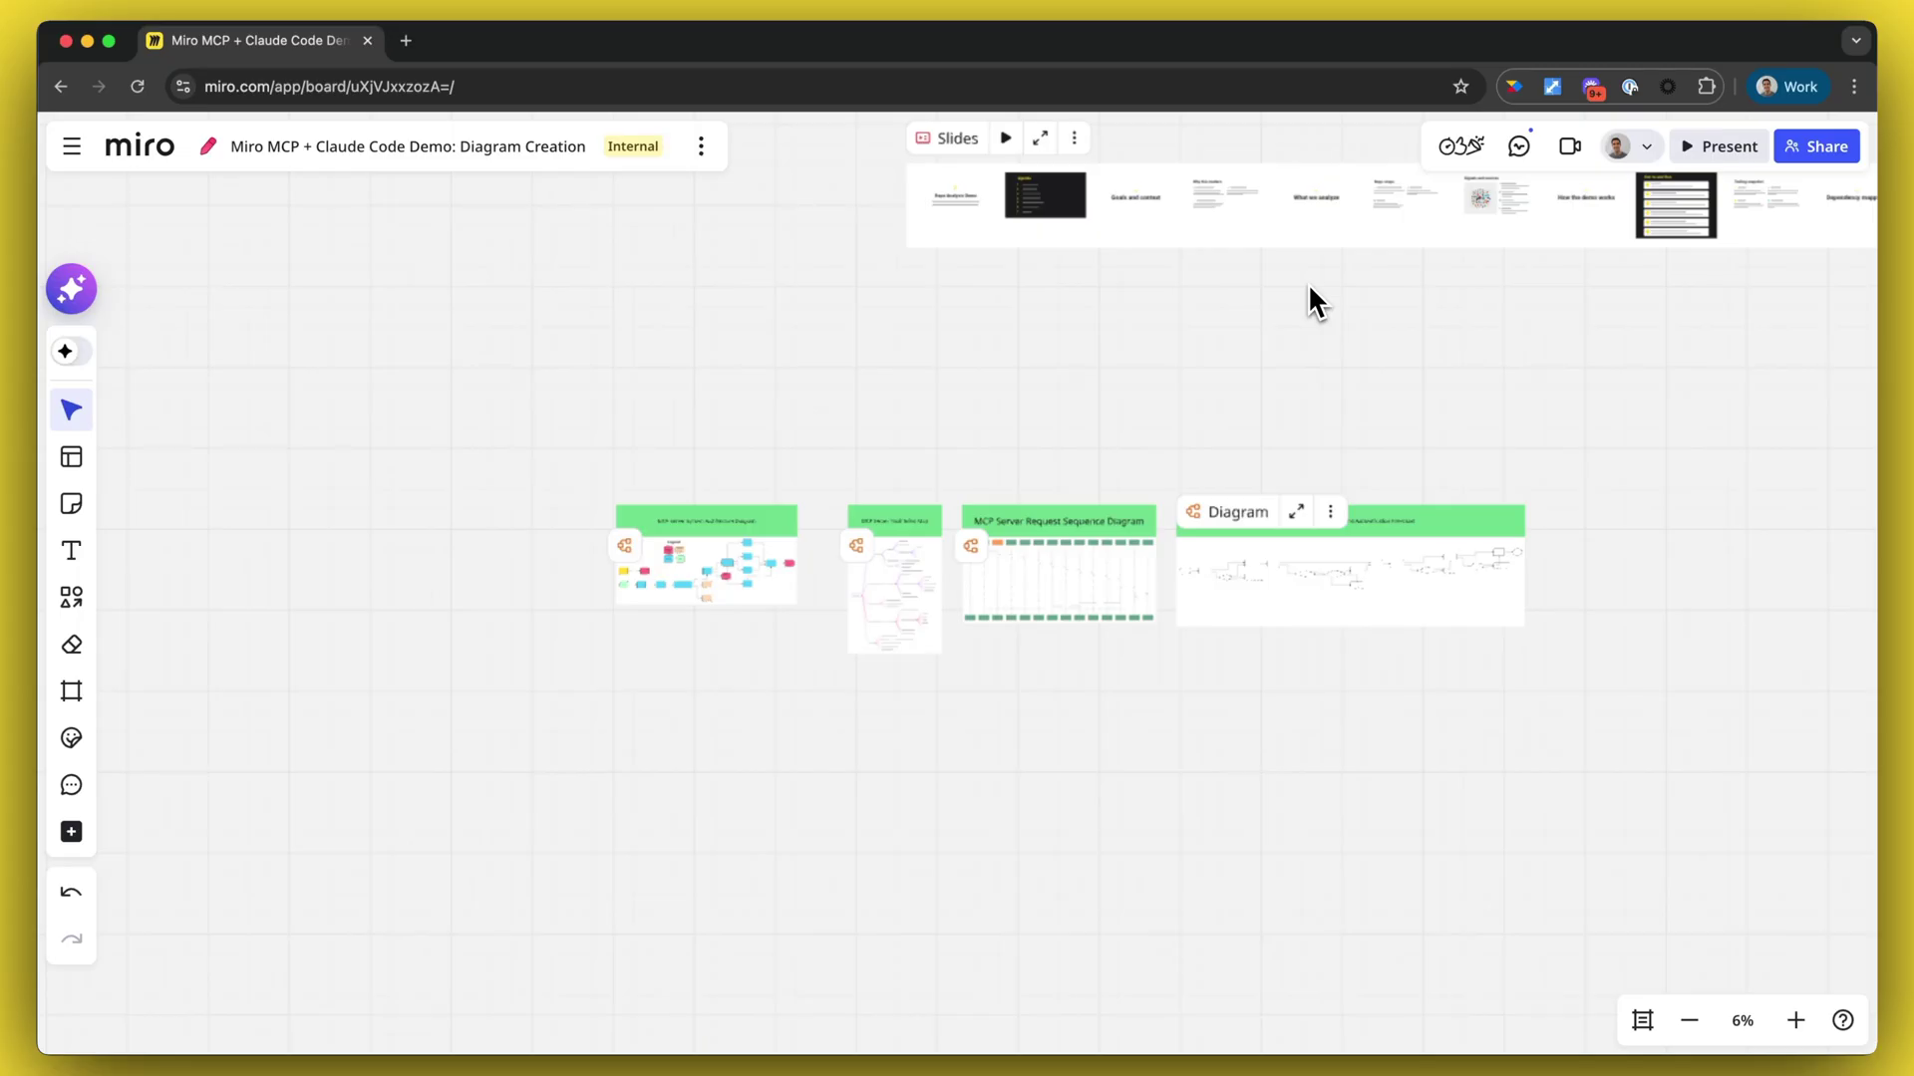
left_click(724, 543)
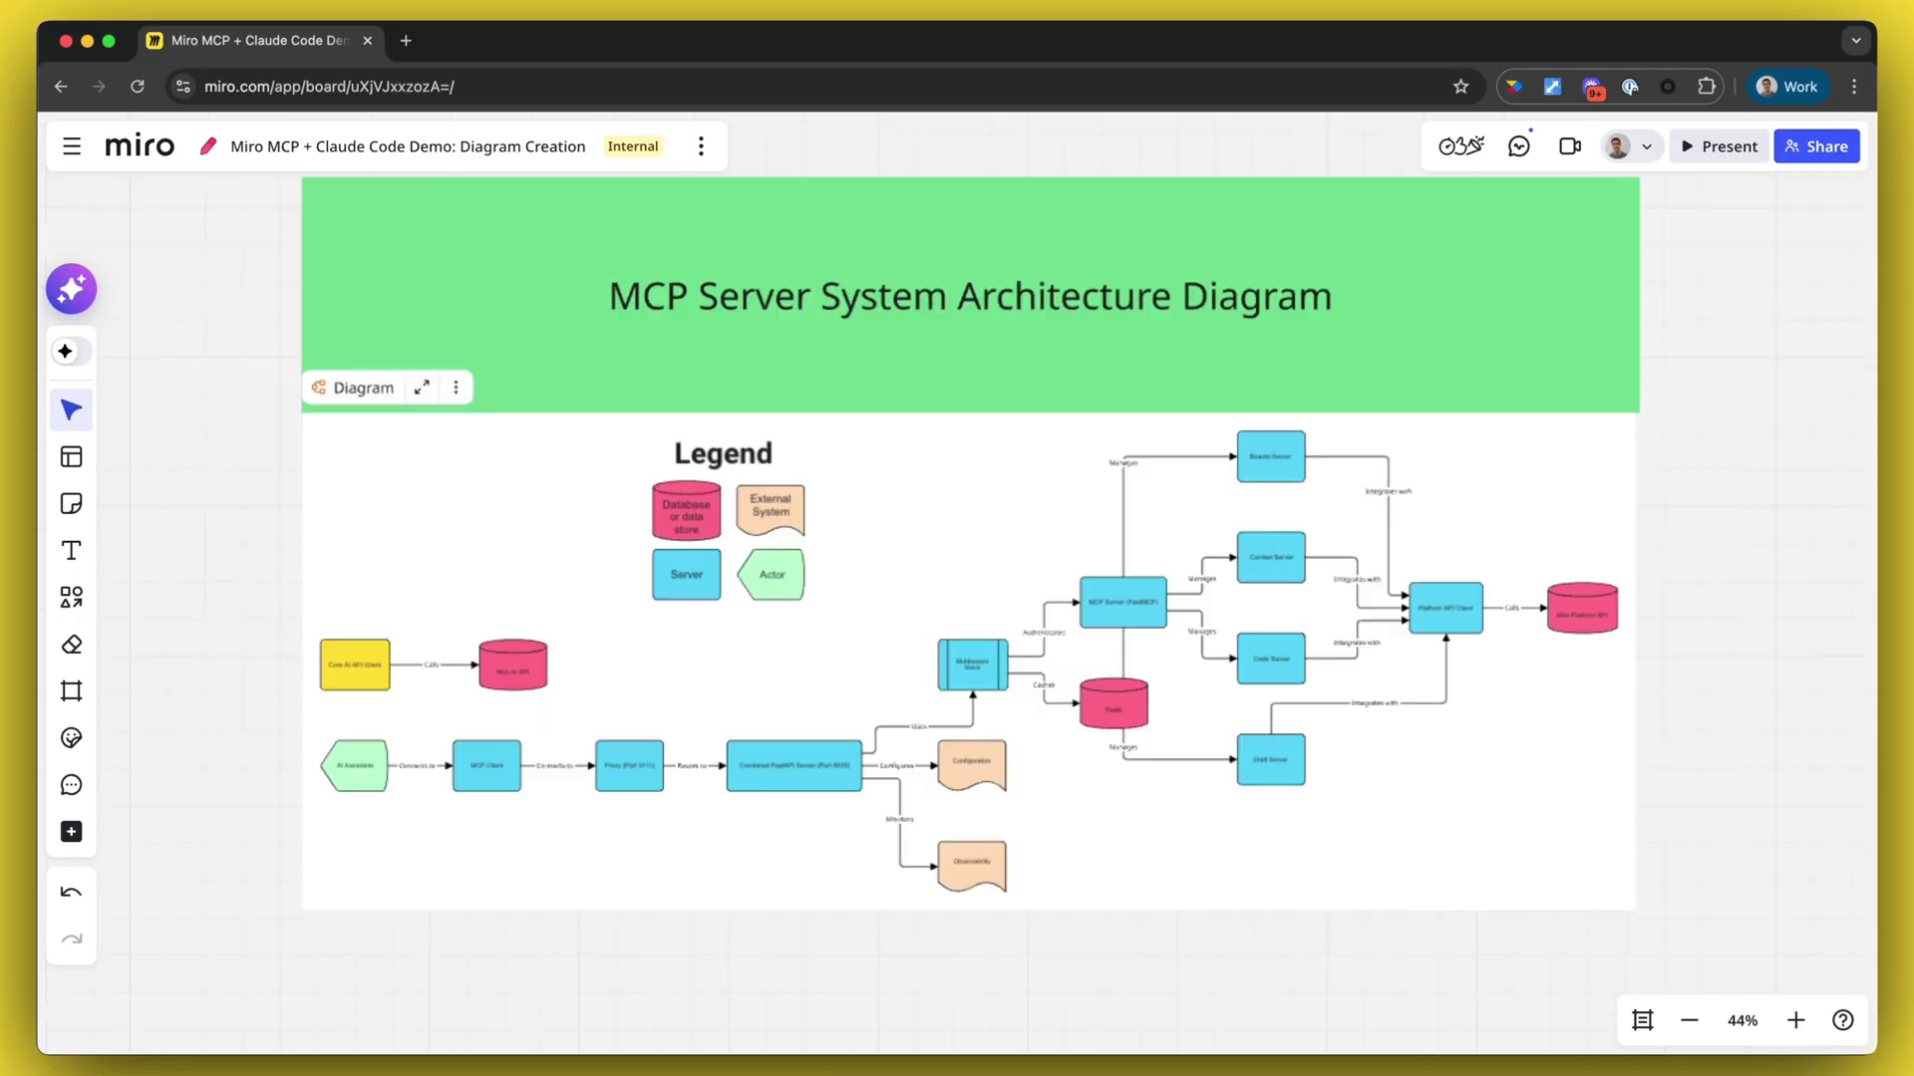